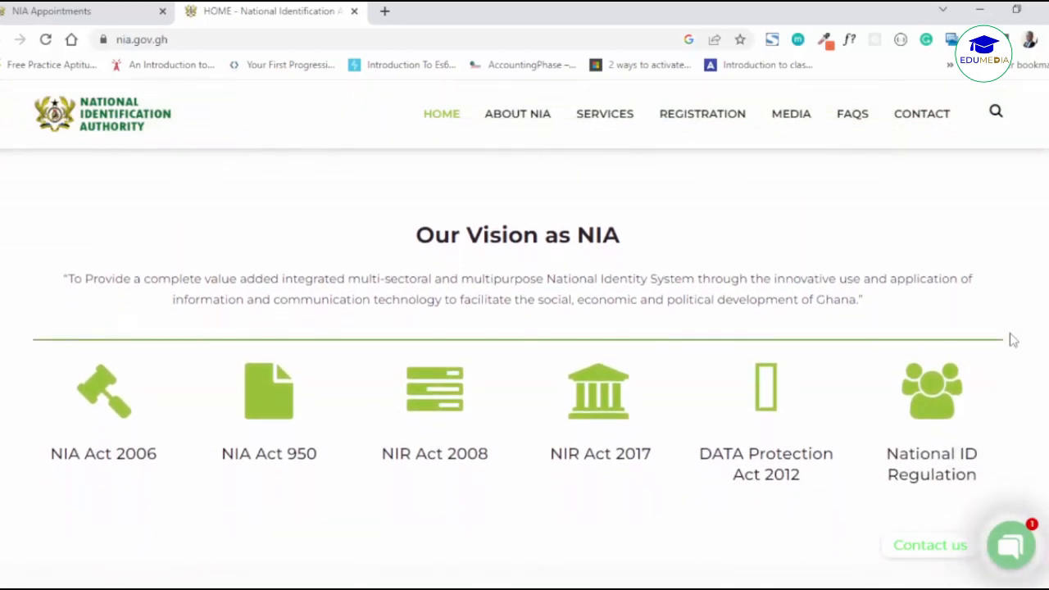
{"action": "scroll", "coordinate": [1013, 340], "scroll_direction": "down", "scroll_amount": 2}
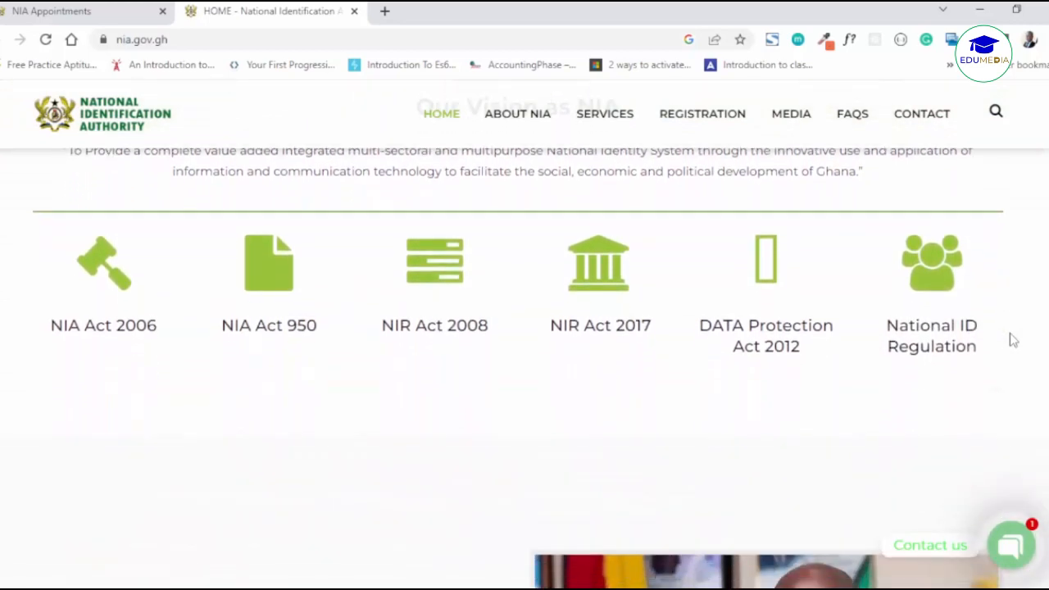
{"action": "scroll", "coordinate": [1013, 340], "scroll_direction": "down", "scroll_amount": 2}
{"action": "scroll", "coordinate": [1013, 340], "scroll_direction": "down", "scroll_amount": 2}
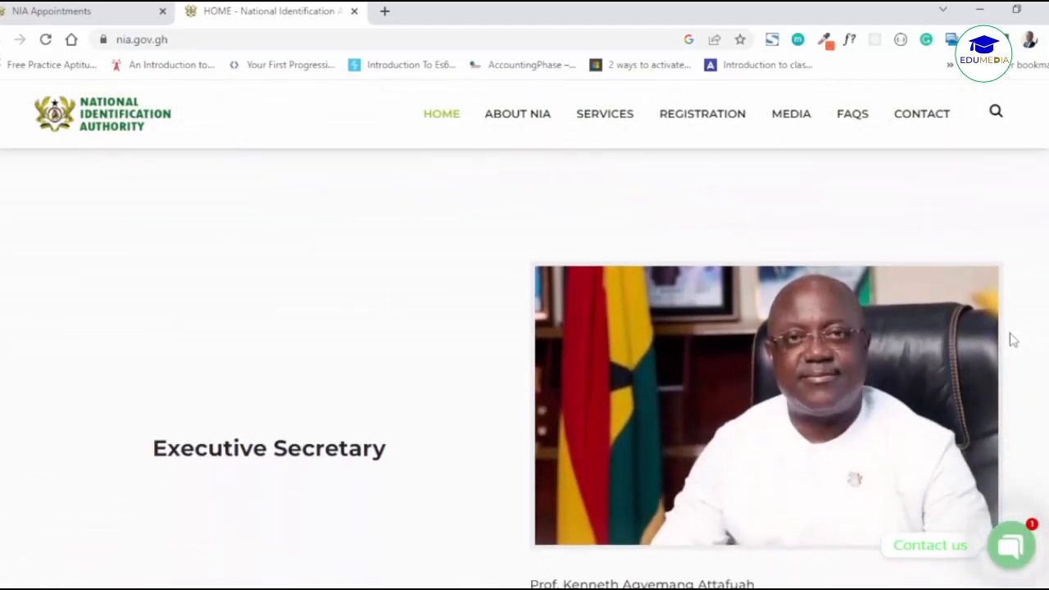
{"action": "scroll", "coordinate": [1012, 340], "scroll_direction": "down", "scroll_amount": 2}
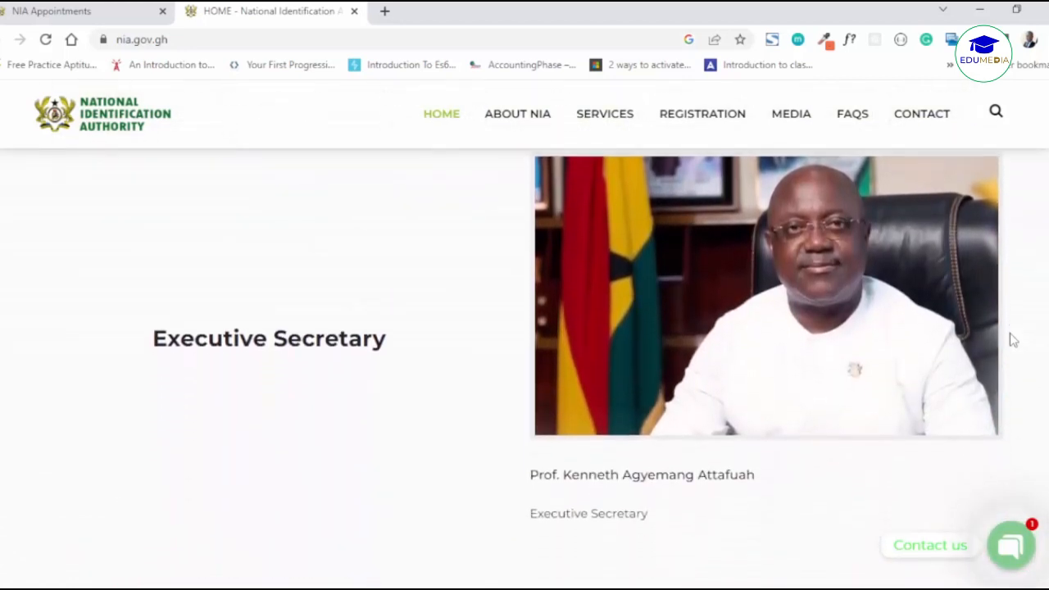
{"action": "scroll", "coordinate": [1010, 335], "scroll_direction": "down", "scroll_amount": 2}
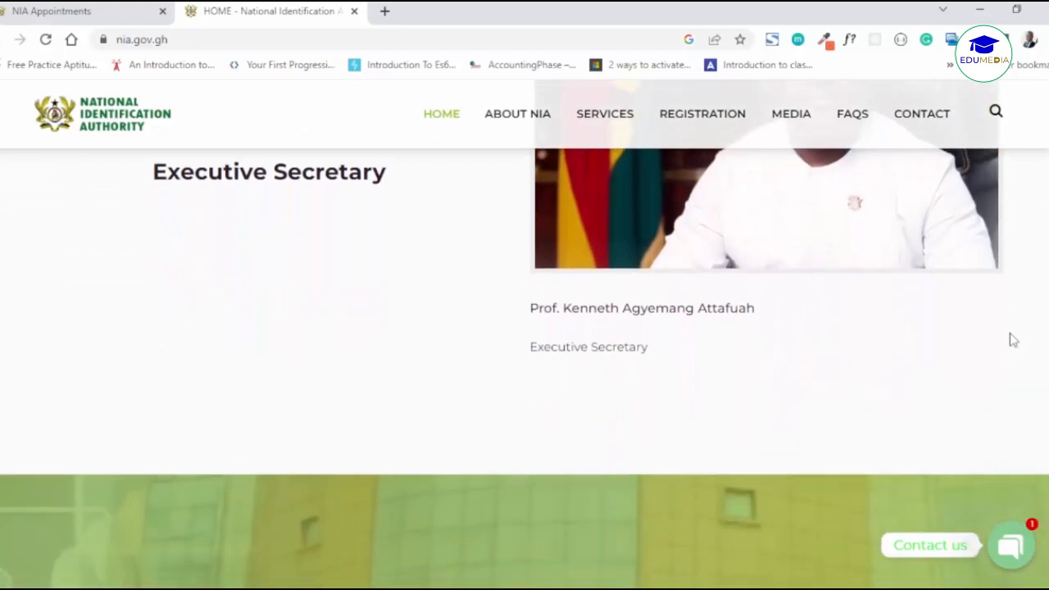
{"action": "scroll", "coordinate": [1012, 340], "scroll_direction": "down", "scroll_amount": 2}
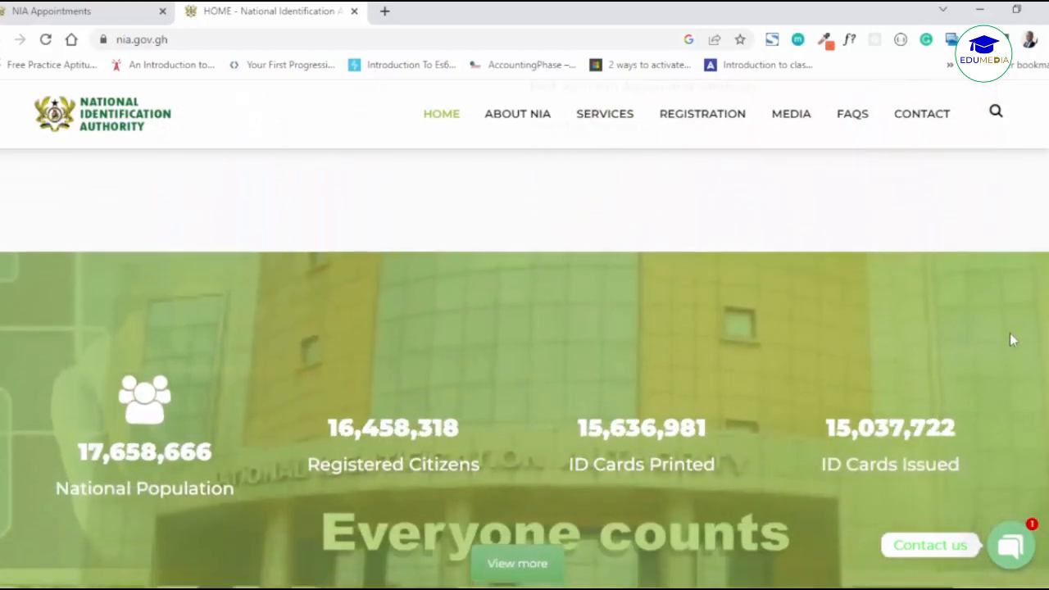
{"action": "scroll", "coordinate": [1010, 332], "scroll_direction": "down", "scroll_amount": 1}
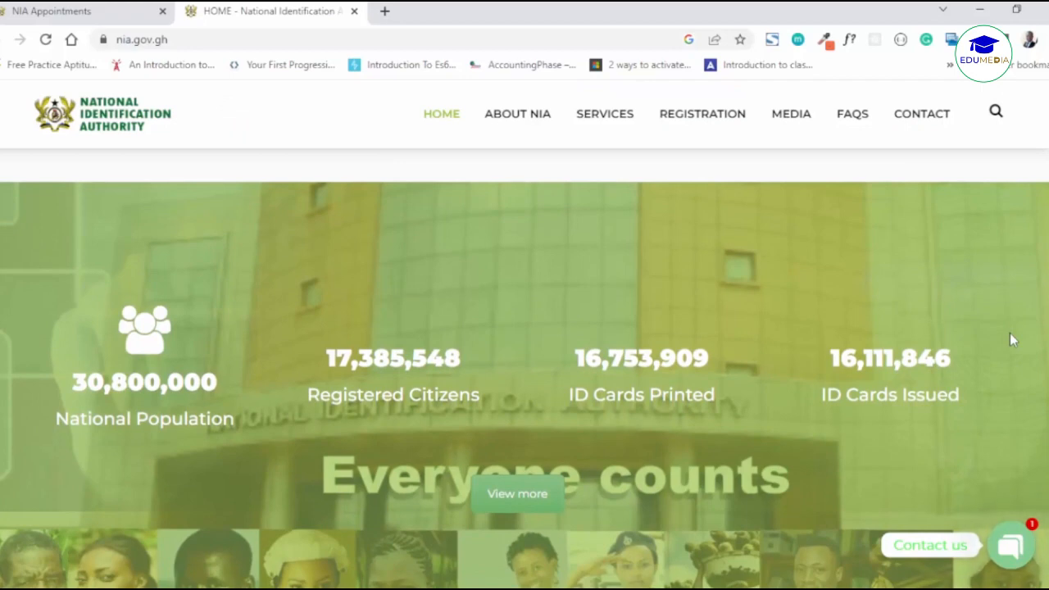
{"action": "scroll", "coordinate": [1009, 333], "scroll_direction": "down", "scroll_amount": 1}
{"action": "scroll", "coordinate": [1009, 332], "scroll_direction": "down", "scroll_amount": 1}
{"action": "scroll", "coordinate": [1009, 333], "scroll_direction": "down", "scroll_amount": 1}
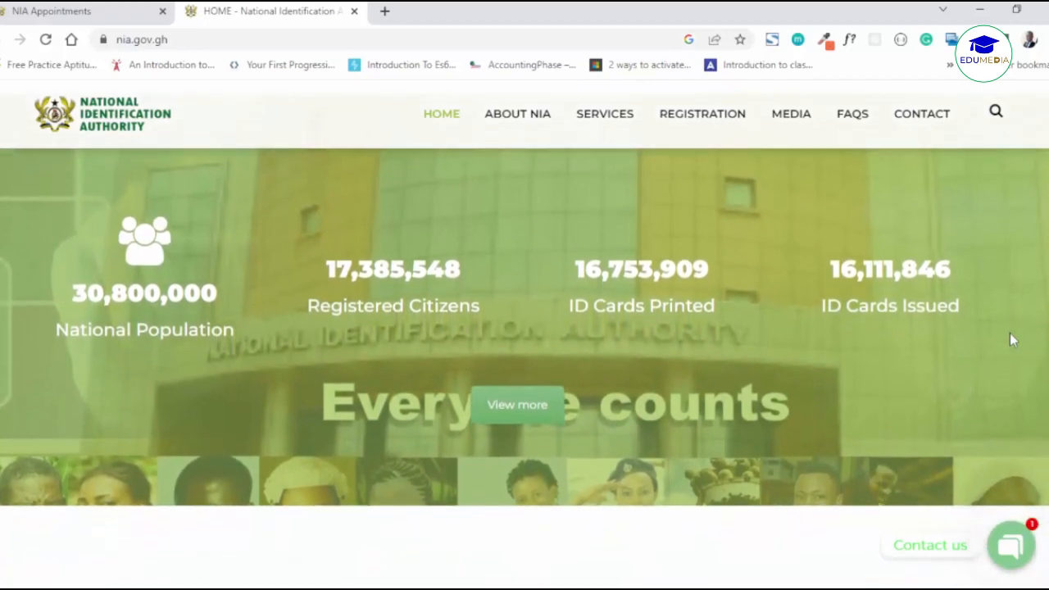
{"action": "scroll", "coordinate": [1010, 332], "scroll_direction": "down", "scroll_amount": 1}
{"action": "scroll", "coordinate": [1009, 332], "scroll_direction": "down", "scroll_amount": 1}
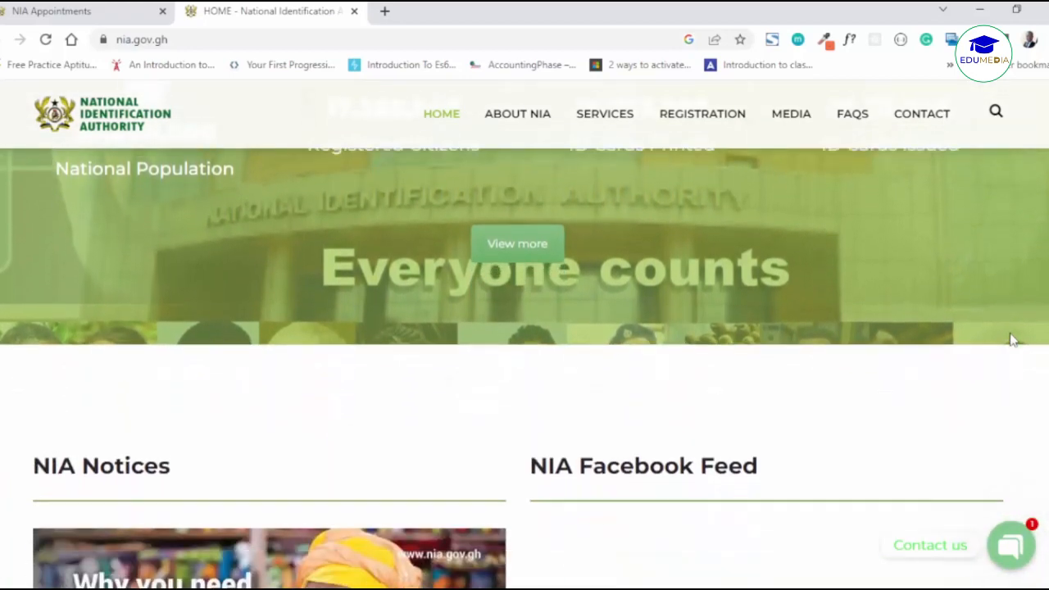
{"action": "scroll", "coordinate": [1013, 339], "scroll_direction": "down", "scroll_amount": 1}
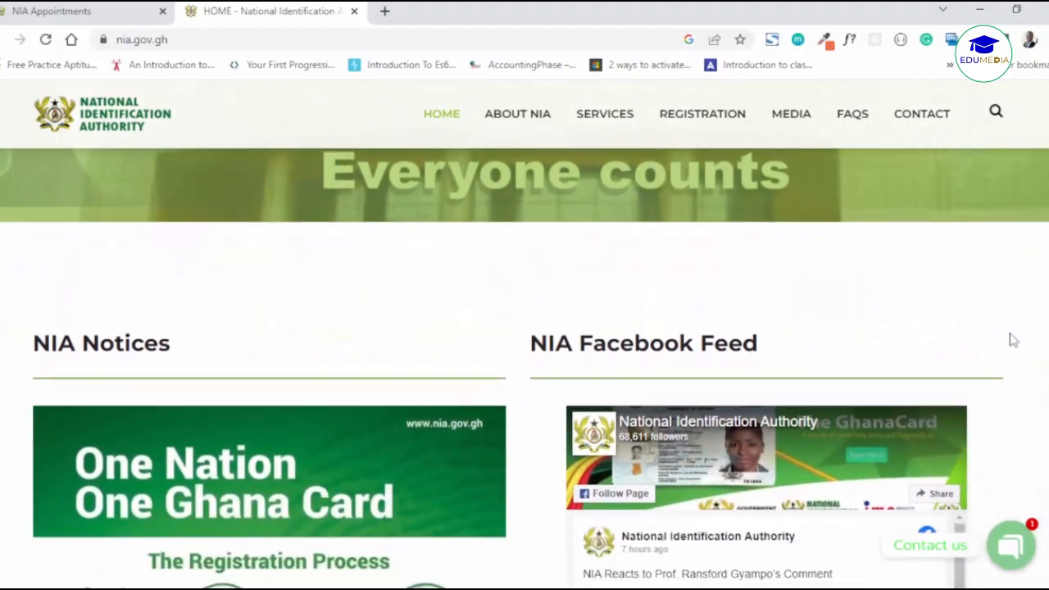
{"action": "scroll", "coordinate": [1012, 339], "scroll_direction": "down", "scroll_amount": 1}
{"action": "scroll", "coordinate": [1012, 339], "scroll_direction": "down", "scroll_amount": 1}
{"action": "scroll", "coordinate": [1013, 339], "scroll_direction": "down", "scroll_amount": 1}
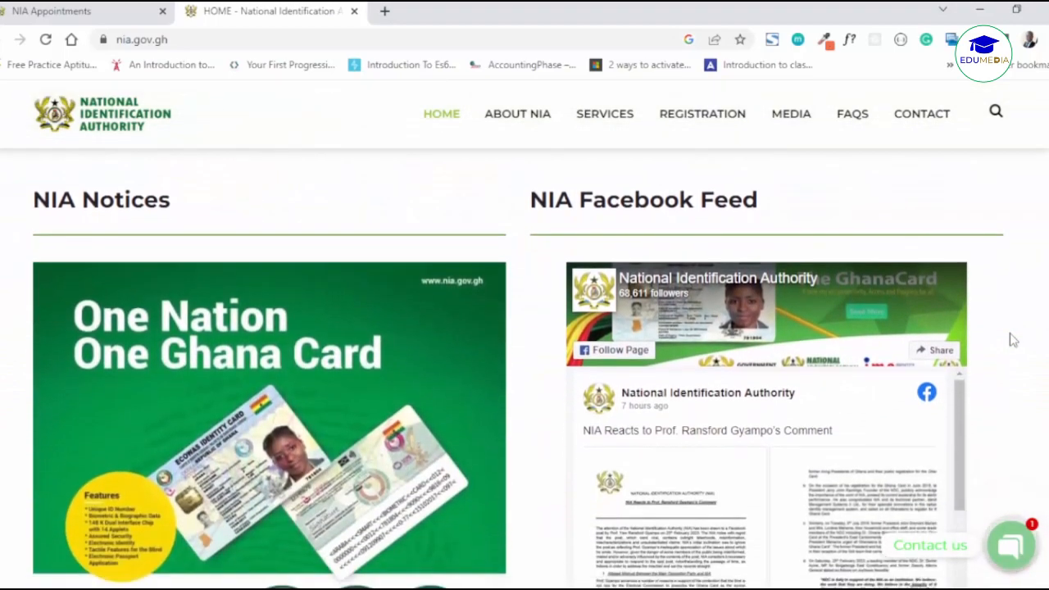
{"action": "scroll", "coordinate": [1012, 339], "scroll_direction": "down", "scroll_amount": 1}
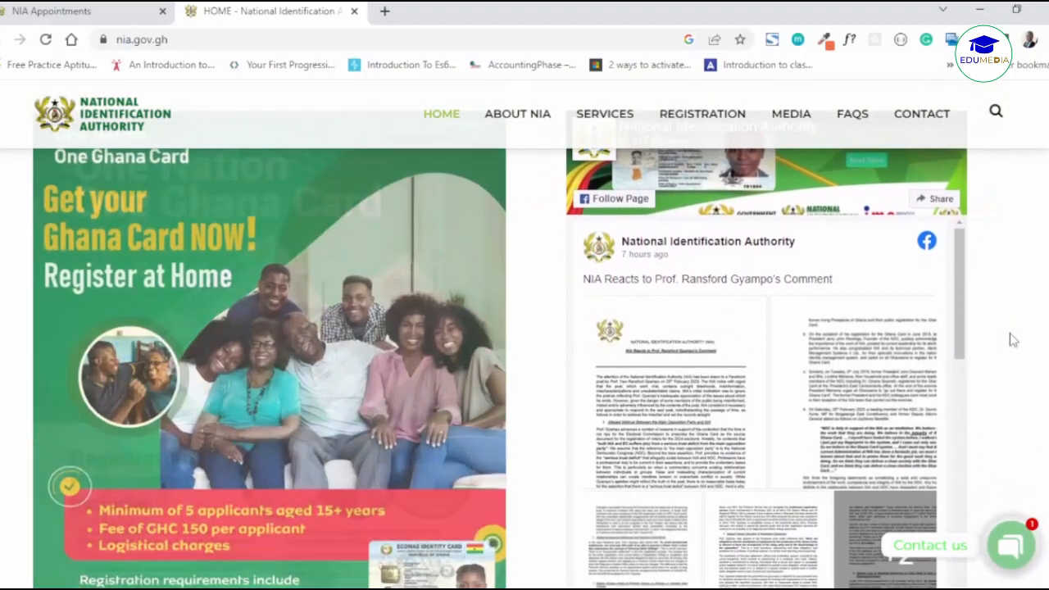
{"action": "scroll", "coordinate": [1013, 339], "scroll_direction": "down", "scroll_amount": 1}
{"action": "scroll", "coordinate": [1013, 339], "scroll_direction": "down", "scroll_amount": 1}
{"action": "scroll", "coordinate": [1013, 340], "scroll_direction": "down", "scroll_amount": 1}
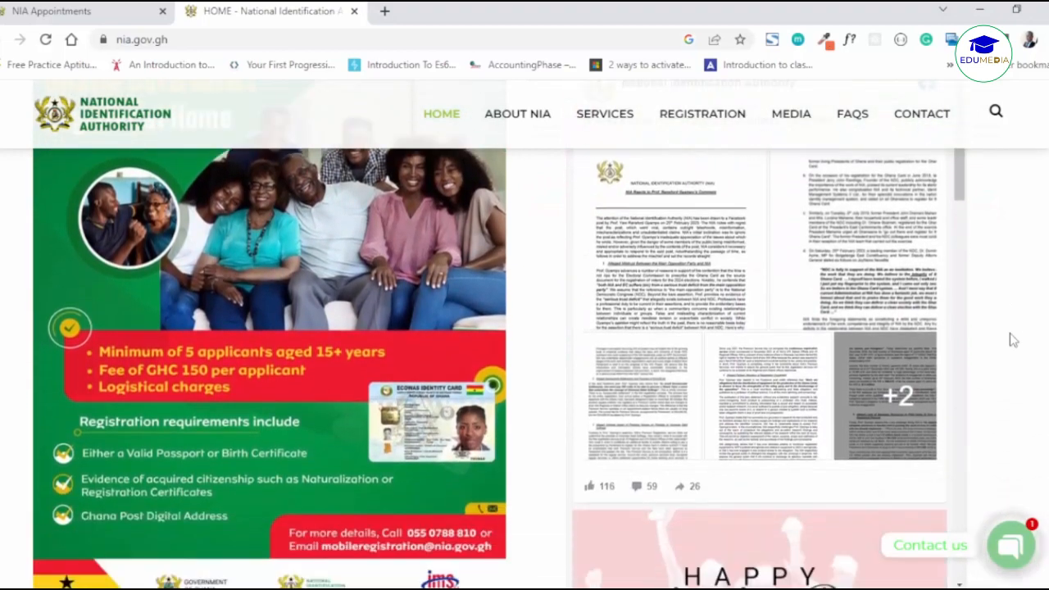
{"action": "scroll", "coordinate": [1013, 339], "scroll_direction": "down", "scroll_amount": 2}
{"action": "scroll", "coordinate": [1013, 339], "scroll_direction": "down", "scroll_amount": 1}
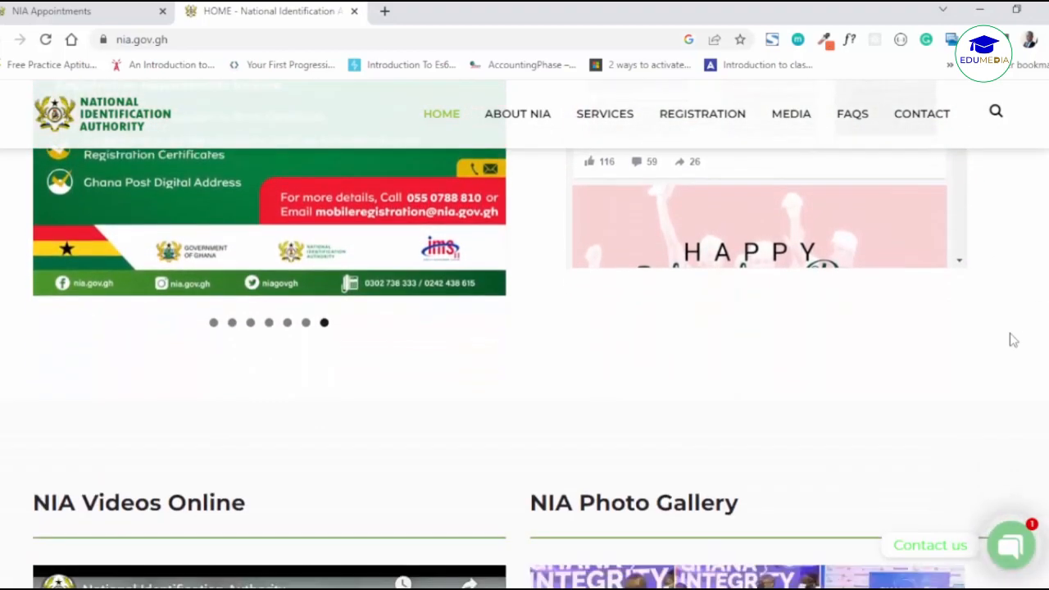
{"action": "scroll", "coordinate": [1013, 339], "scroll_direction": "down", "scroll_amount": 2}
{"action": "scroll", "coordinate": [1013, 340], "scroll_direction": "down", "scroll_amount": 1}
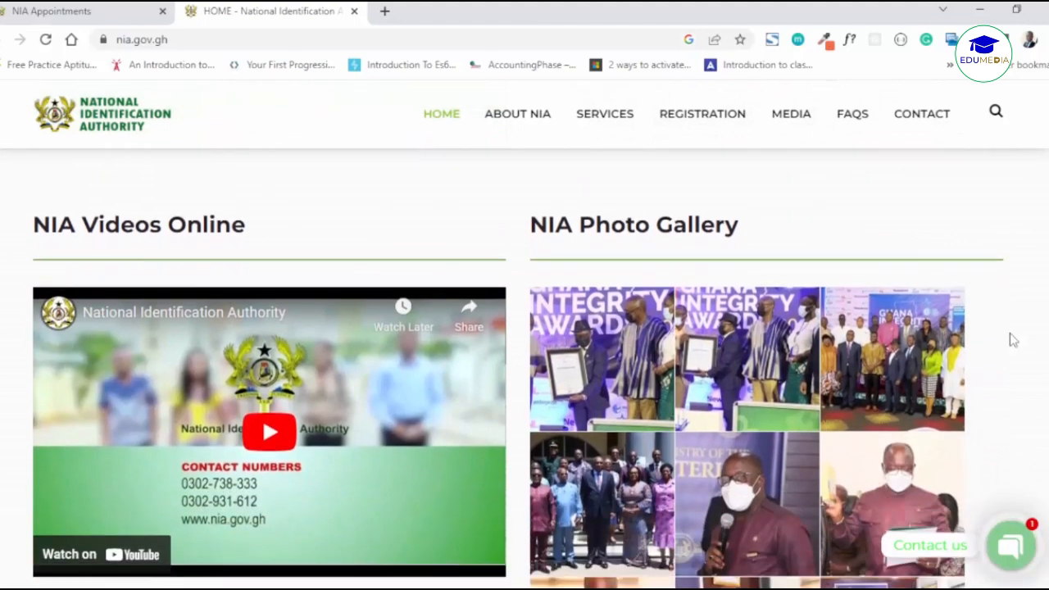
{"action": "scroll", "coordinate": [1013, 339], "scroll_direction": "down", "scroll_amount": 3}
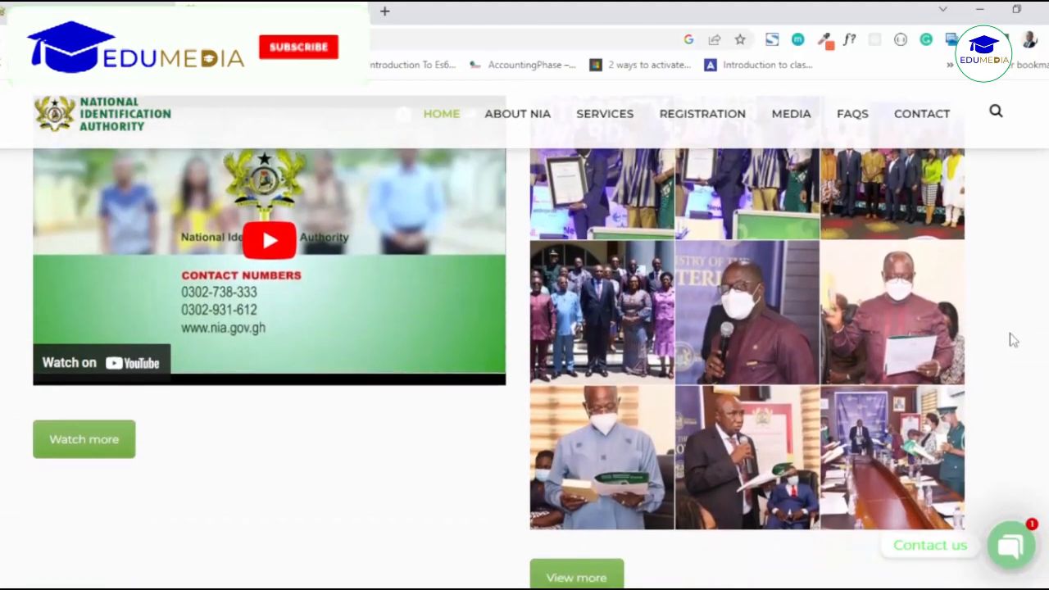
{"action": "scroll", "coordinate": [1013, 339], "scroll_direction": "down", "scroll_amount": 1}
{"action": "scroll", "coordinate": [1012, 340], "scroll_direction": "down", "scroll_amount": 1}
{"action": "scroll", "coordinate": [1012, 339], "scroll_direction": "down", "scroll_amount": 2}
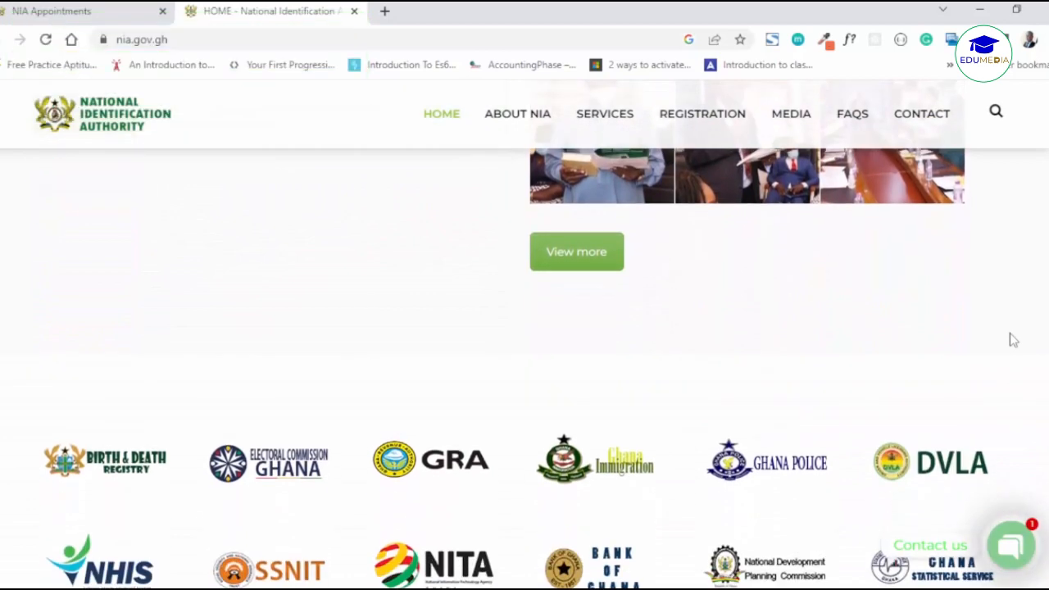
{"action": "scroll", "coordinate": [1013, 339], "scroll_direction": "down", "scroll_amount": 2}
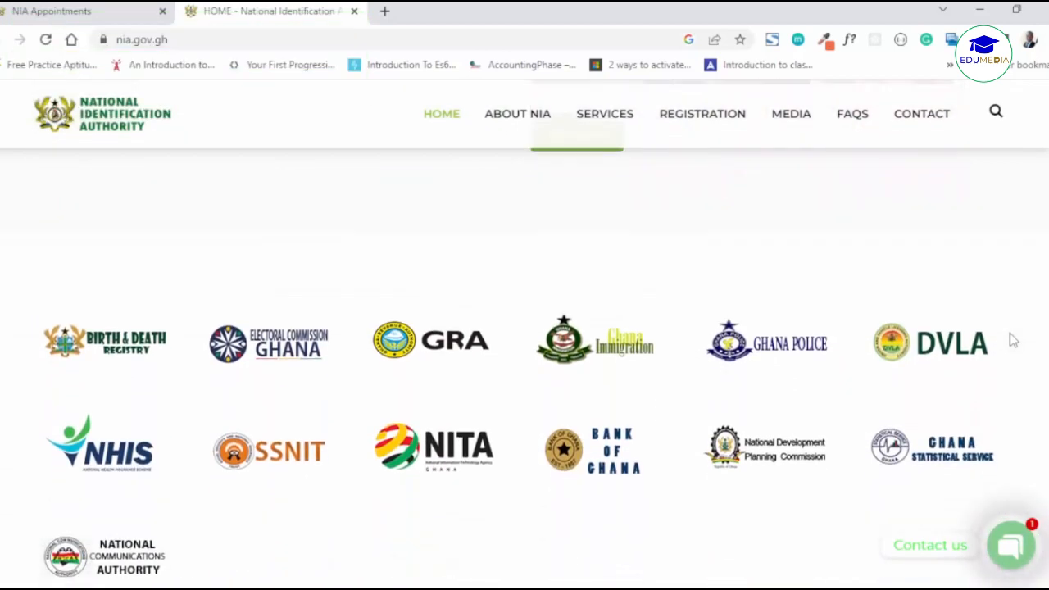
{"action": "scroll", "coordinate": [1012, 339], "scroll_direction": "down", "scroll_amount": 1}
{"action": "scroll", "coordinate": [1012, 340], "scroll_direction": "down", "scroll_amount": 2}
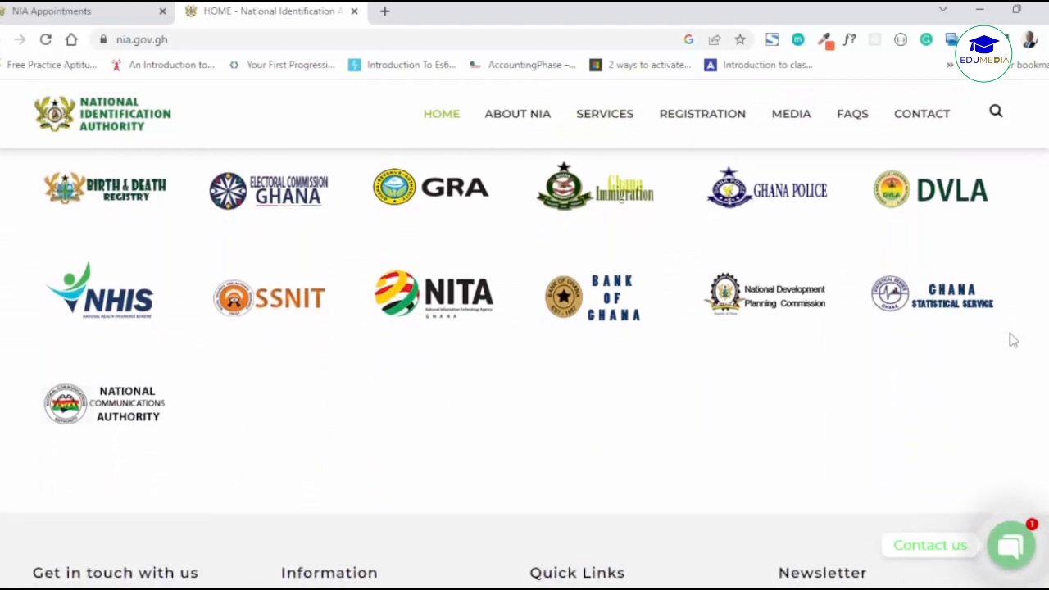
{"action": "scroll", "coordinate": [1013, 339], "scroll_direction": "down", "scroll_amount": 3}
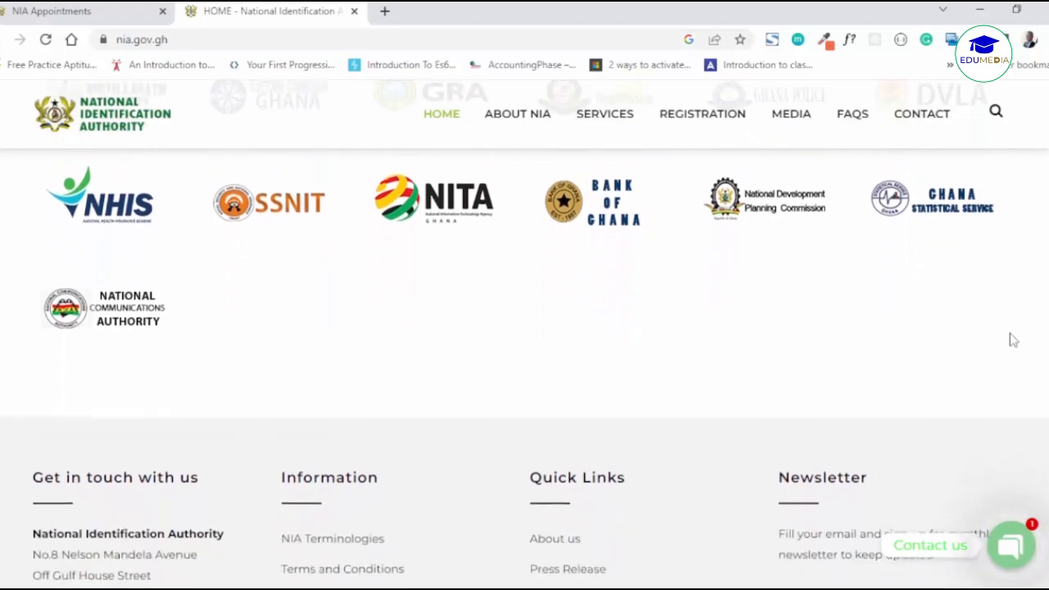
{"action": "scroll", "coordinate": [1013, 340], "scroll_direction": "down", "scroll_amount": 3}
{"action": "scroll", "coordinate": [1013, 339], "scroll_direction": "down", "scroll_amount": 3}
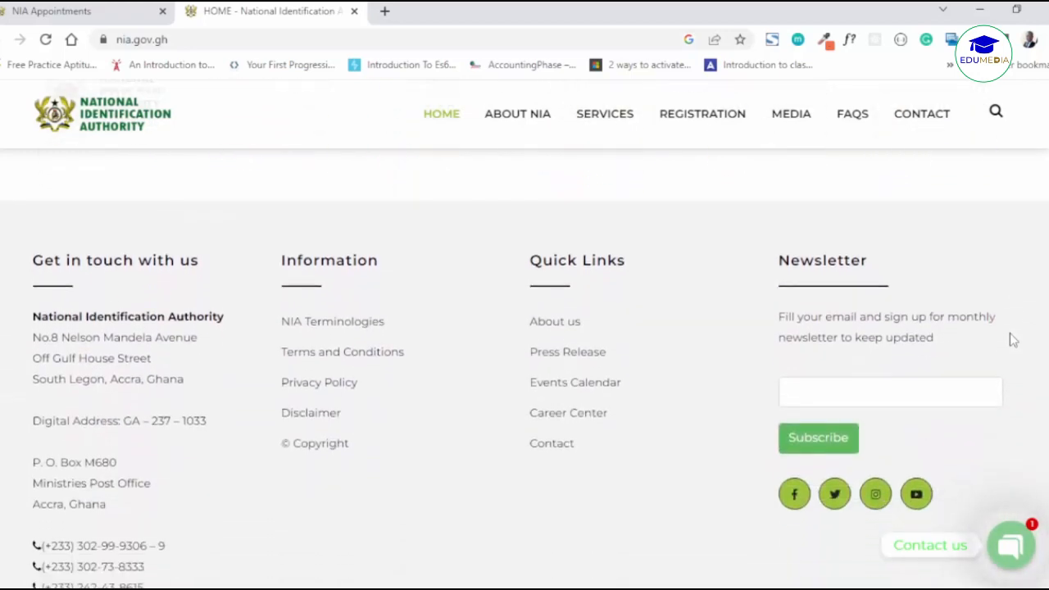
{"action": "scroll", "coordinate": [1013, 339], "scroll_direction": "down", "scroll_amount": 1}
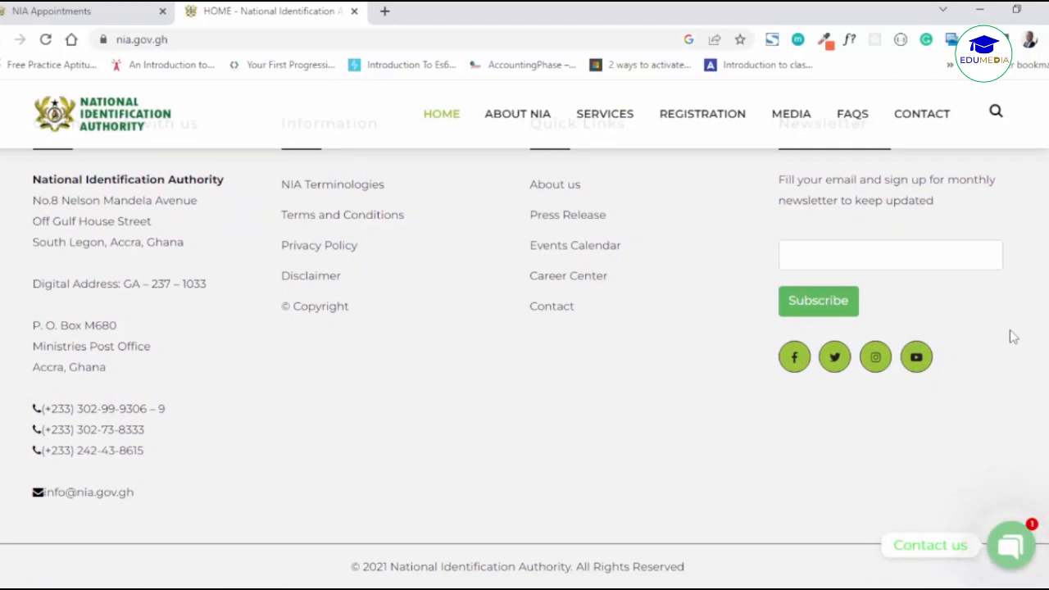
{"action": "scroll", "coordinate": [1012, 336], "scroll_direction": "up", "scroll_amount": 2}
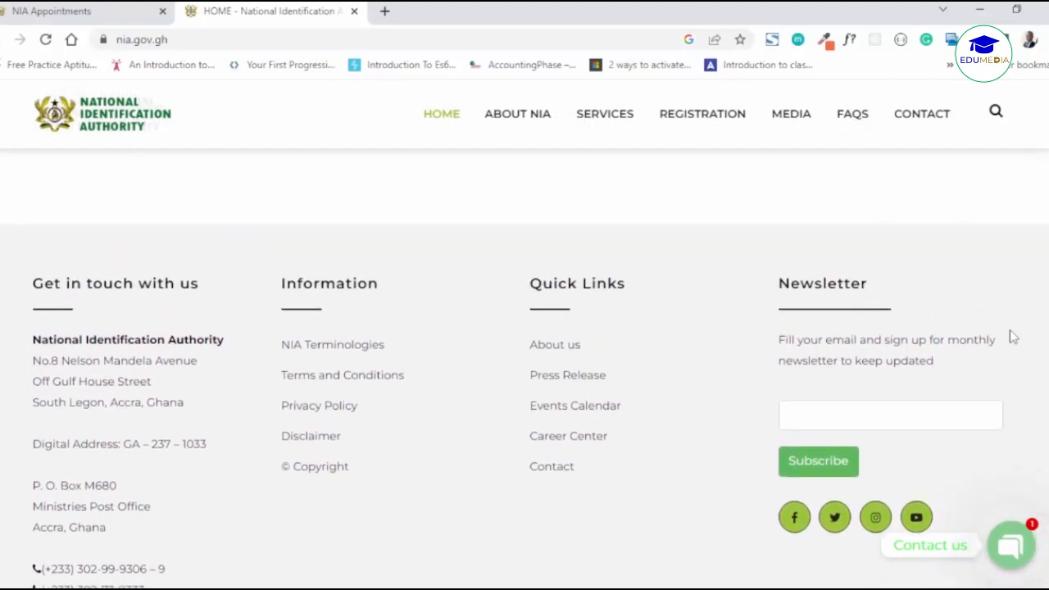
{"action": "scroll", "coordinate": [1012, 336], "scroll_direction": "up", "scroll_amount": 2}
{"action": "scroll", "coordinate": [1013, 336], "scroll_direction": "up", "scroll_amount": 4}
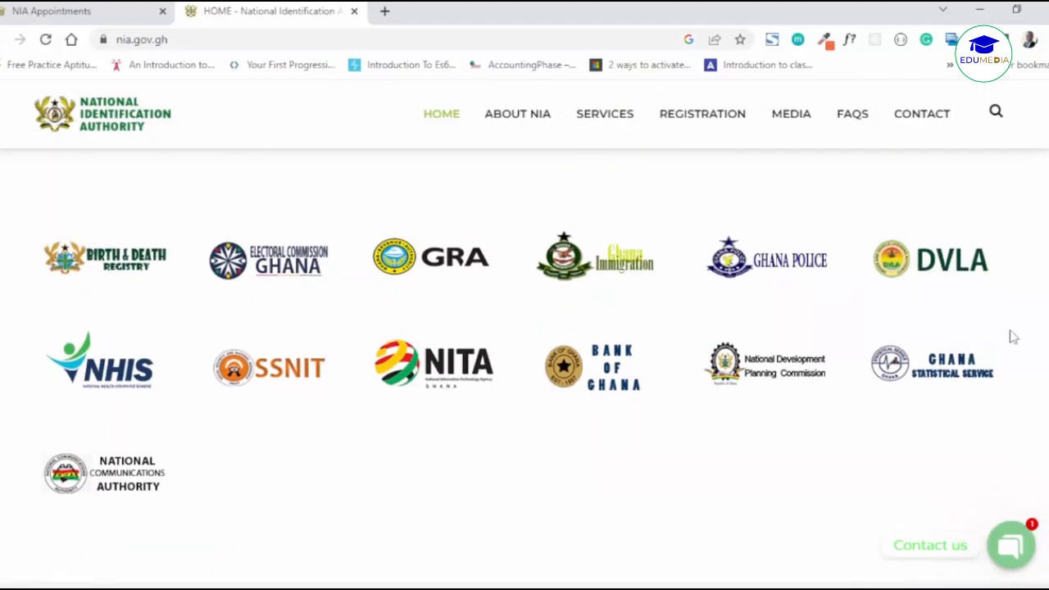
{"action": "scroll", "coordinate": [1012, 336], "scroll_direction": "up", "scroll_amount": 3}
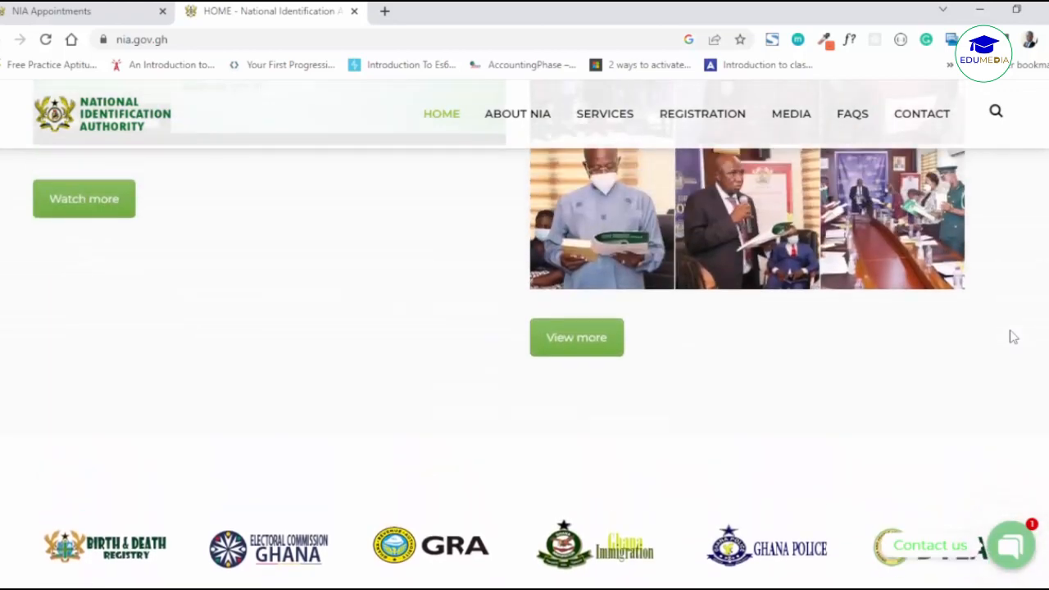
{"action": "scroll", "coordinate": [1012, 336], "scroll_direction": "up", "scroll_amount": 3}
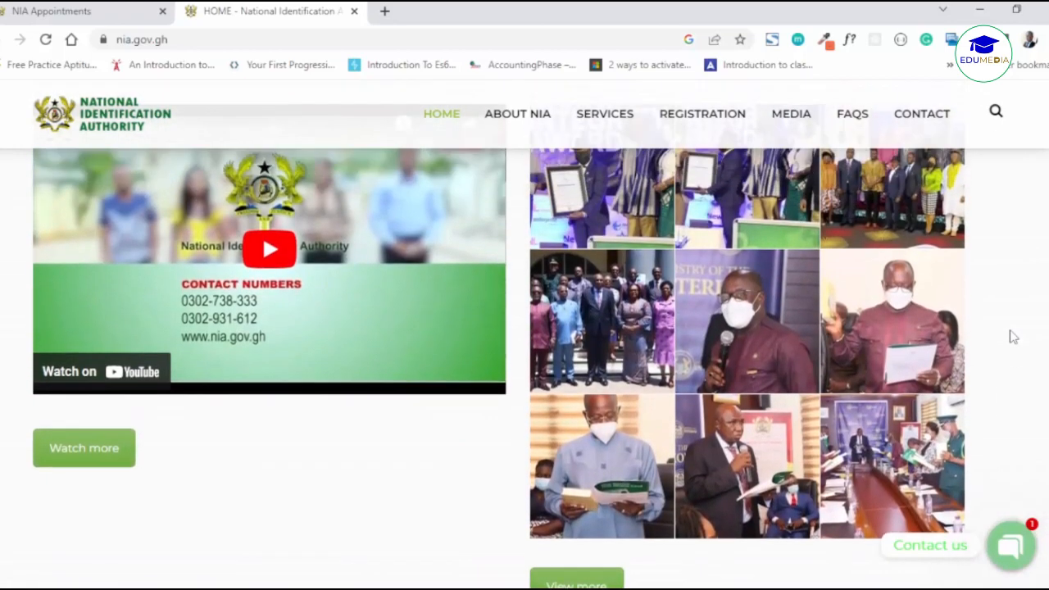
{"action": "scroll", "coordinate": [1012, 336], "scroll_direction": "up", "scroll_amount": 1}
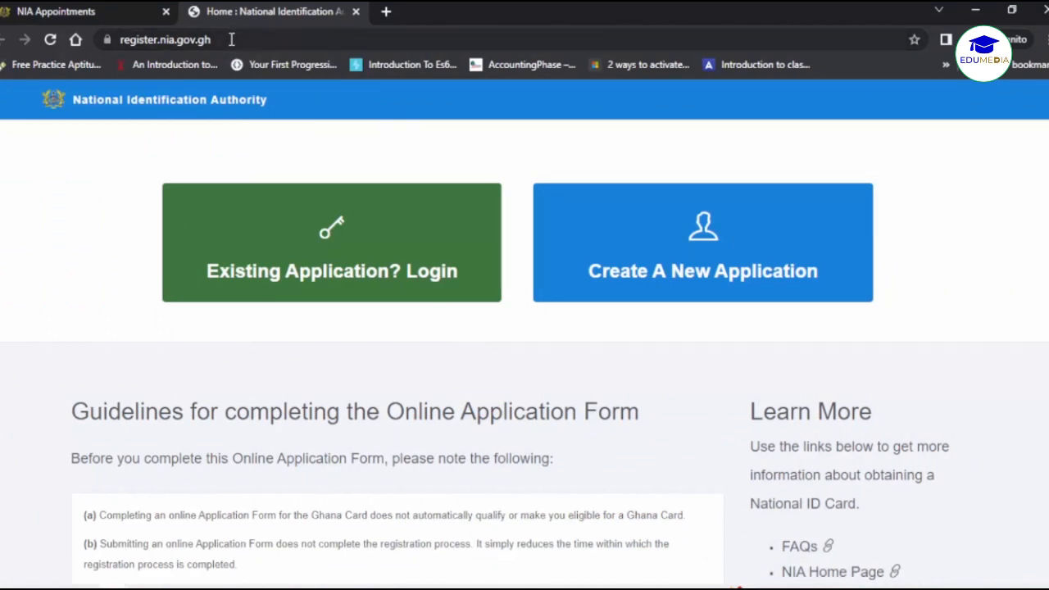
Check the register.nia.gov.gh address and return to the top of the portal home page.
{"action": "left_click_drag", "start_coordinate": [231, 39], "coordinate": [119, 43]}
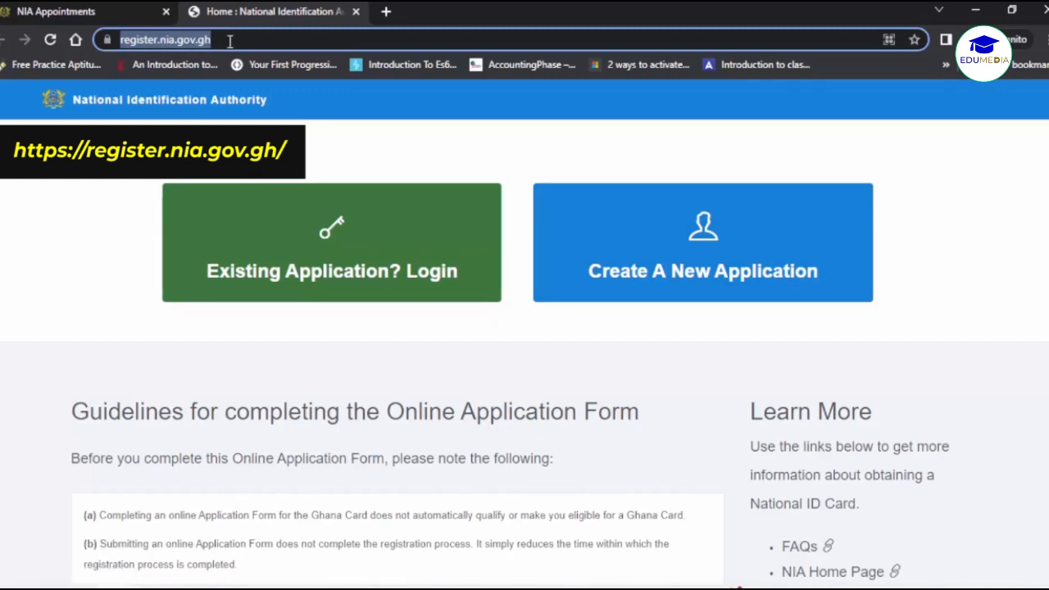
{"action": "left_click", "coordinate": [451, 145]}
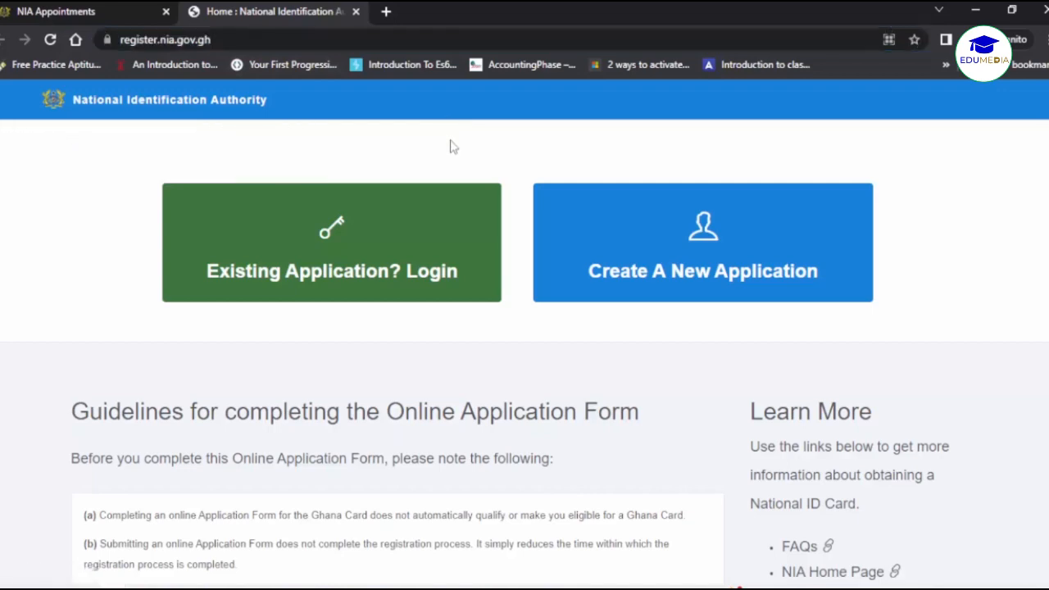
{"action": "scroll", "coordinate": [523, 338], "scroll_direction": "down", "scroll_amount": 1}
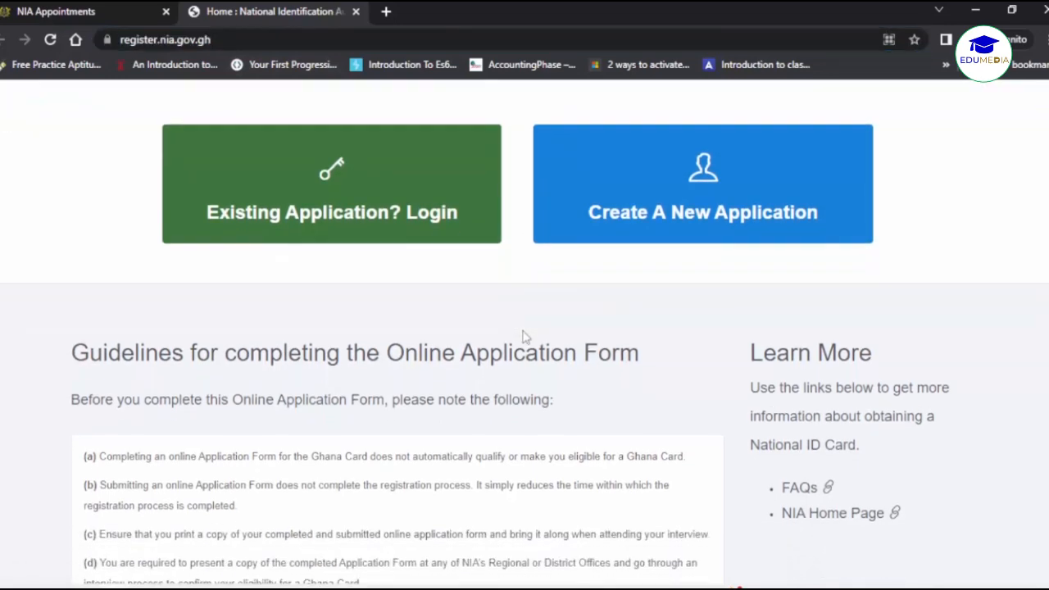
{"action": "scroll", "coordinate": [525, 336], "scroll_direction": "down", "scroll_amount": 3}
{"action": "scroll", "coordinate": [524, 336], "scroll_direction": "up", "scroll_amount": 3}
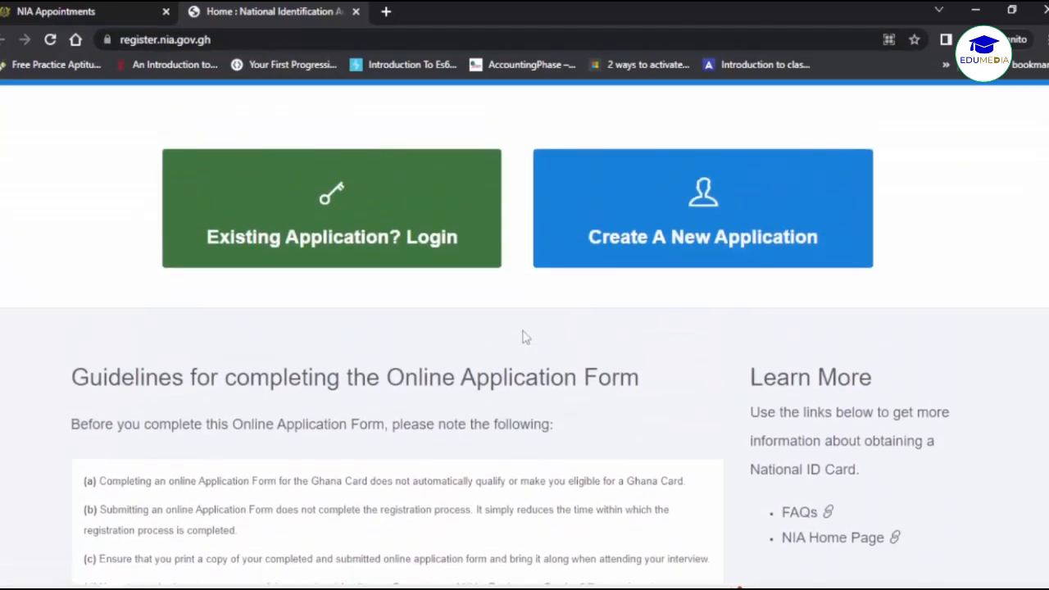
{"action": "scroll", "coordinate": [523, 338], "scroll_direction": "up", "scroll_amount": 1}
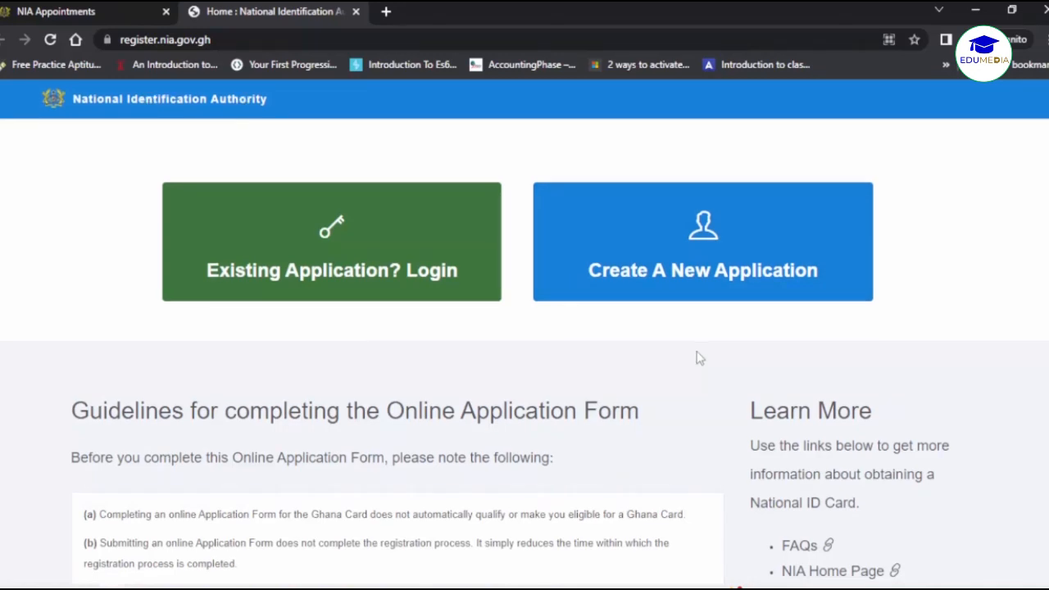
Read guidelines (a) and (b), highlighting the processing-time wording in (b).
{"action": "scroll", "coordinate": [697, 356], "scroll_direction": "down", "scroll_amount": 3}
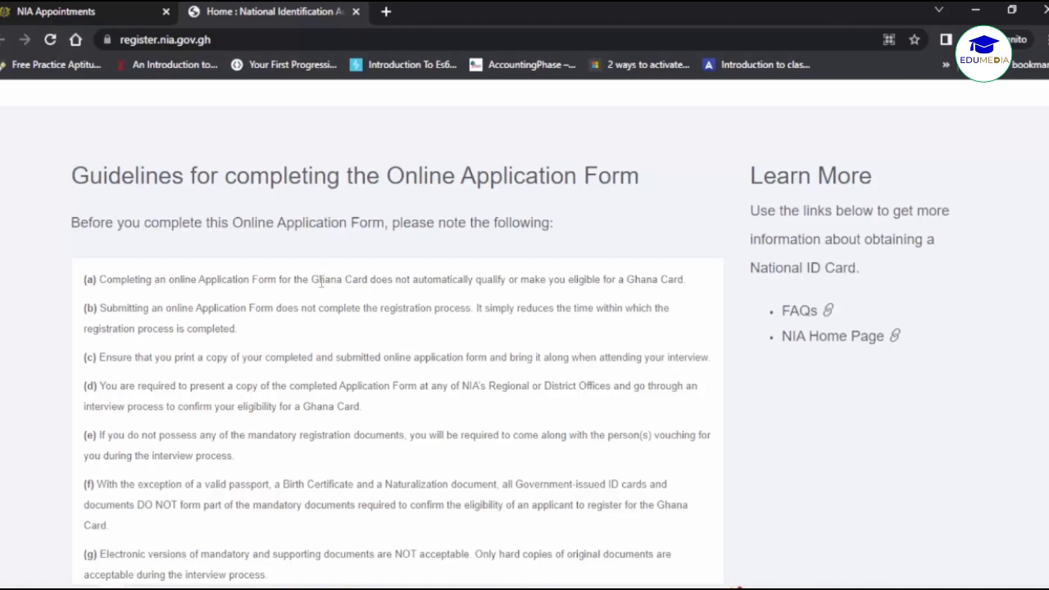
{"action": "left_click_drag", "start_coordinate": [318, 280], "coordinate": [473, 279]}
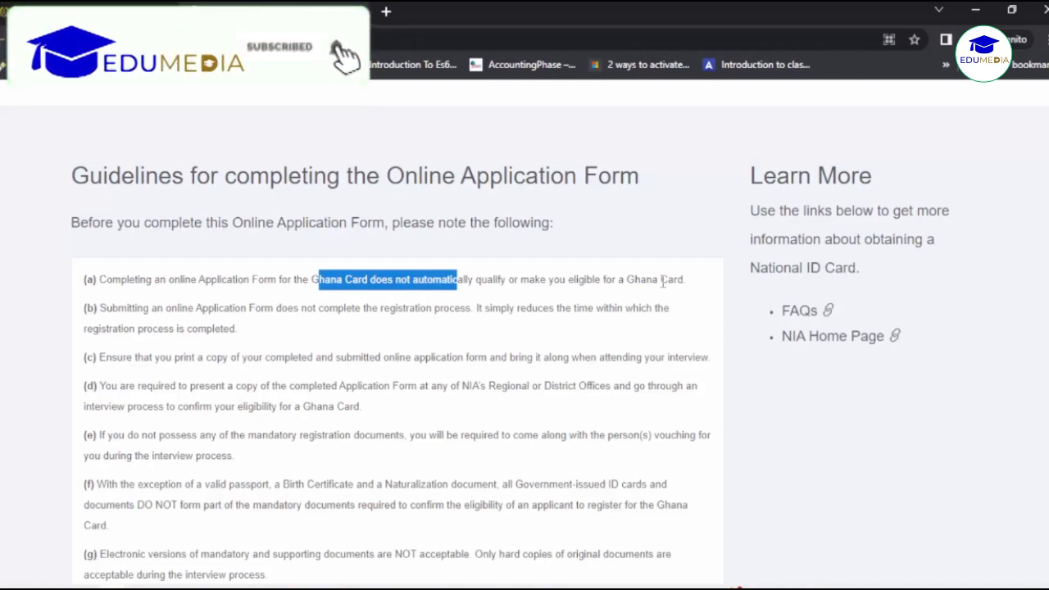
{"action": "left_click", "coordinate": [503, 279]}
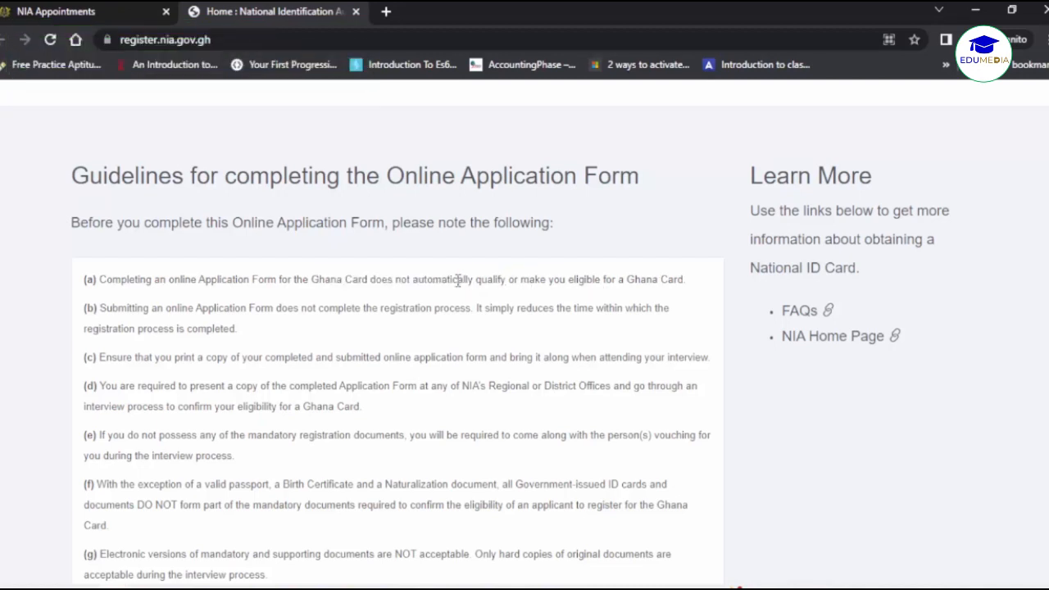
{"action": "left_click_drag", "start_coordinate": [538, 308], "coordinate": [632, 310]}
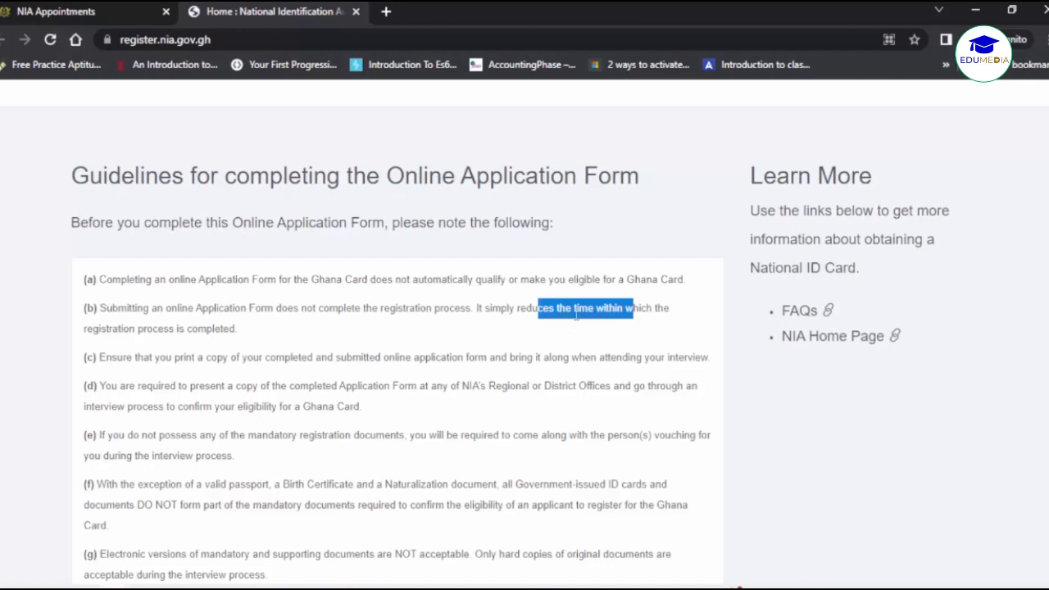
Read on past the hard-copy documents rule in (g) until guideline (h) is visible.
{"action": "scroll", "coordinate": [577, 322], "scroll_direction": "down", "scroll_amount": 1}
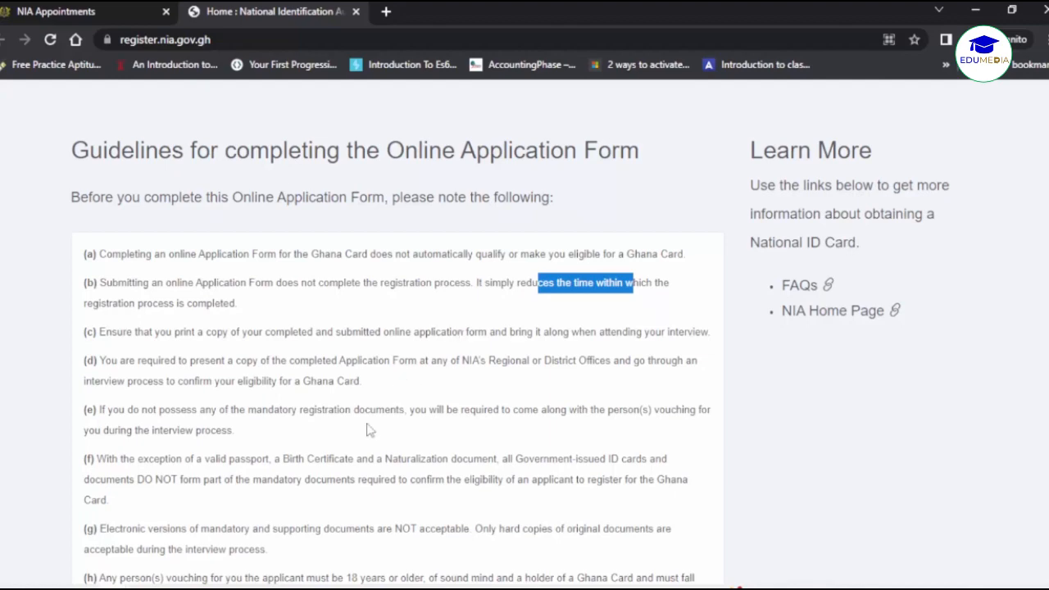
{"action": "scroll", "coordinate": [367, 431], "scroll_direction": "down", "scroll_amount": 1}
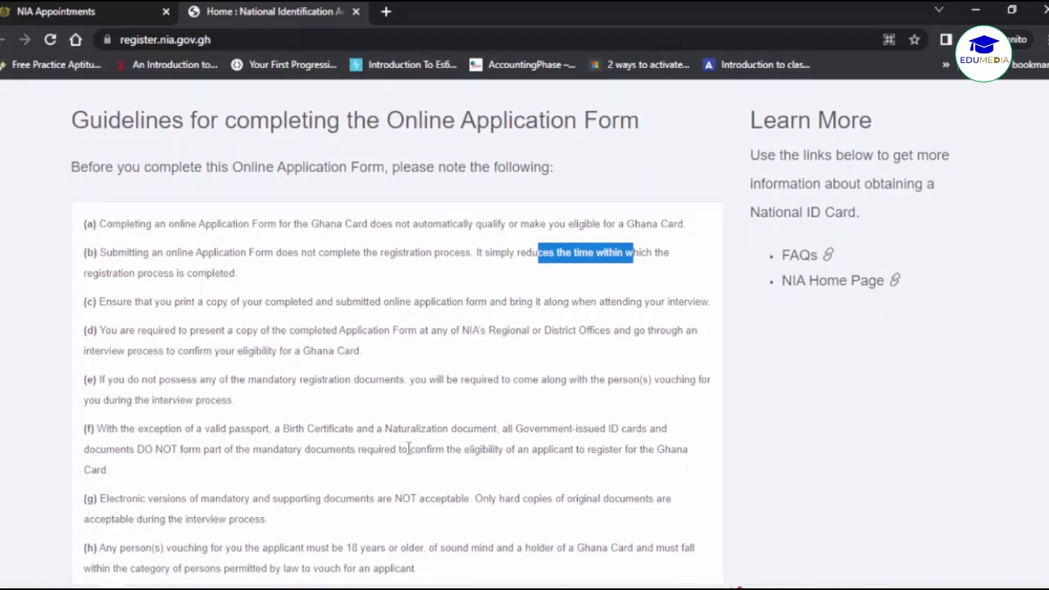
{"action": "left_click_drag", "start_coordinate": [513, 501], "coordinate": [572, 498]}
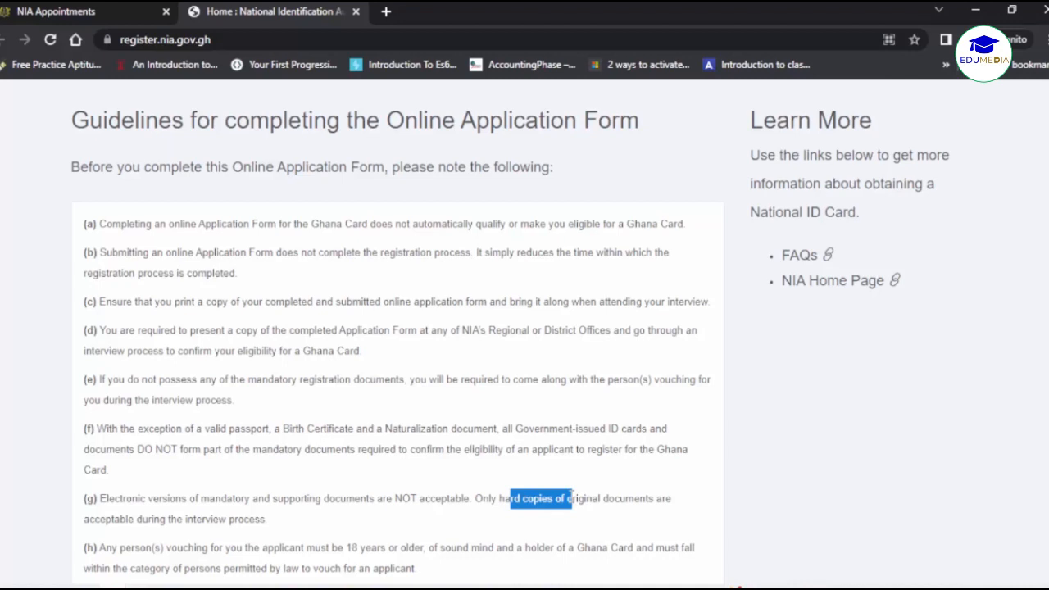
{"action": "left_click", "coordinate": [546, 496]}
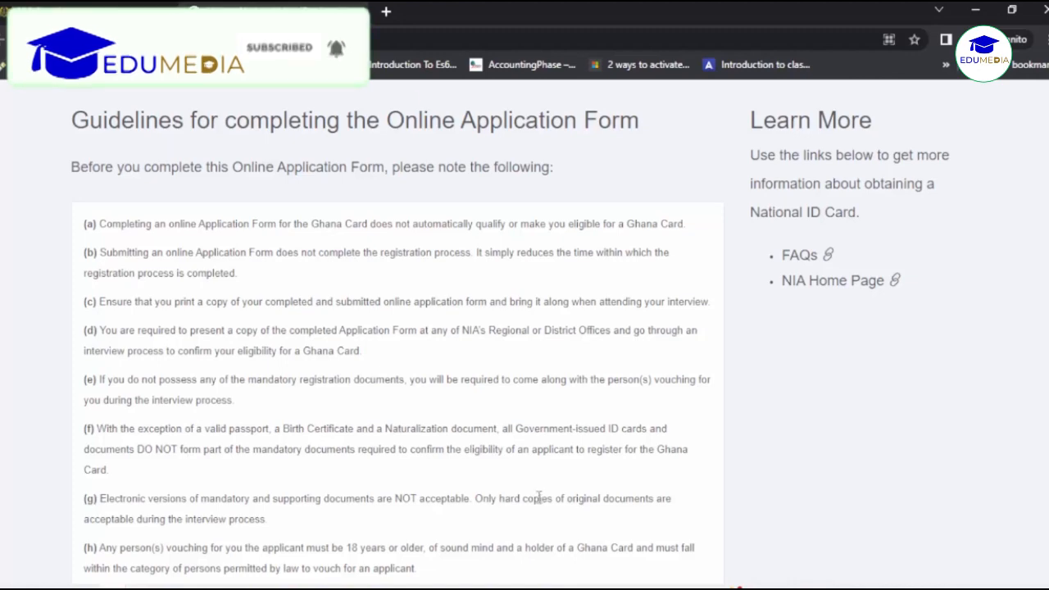
{"action": "scroll", "coordinate": [538, 497], "scroll_direction": "down", "scroll_amount": 1}
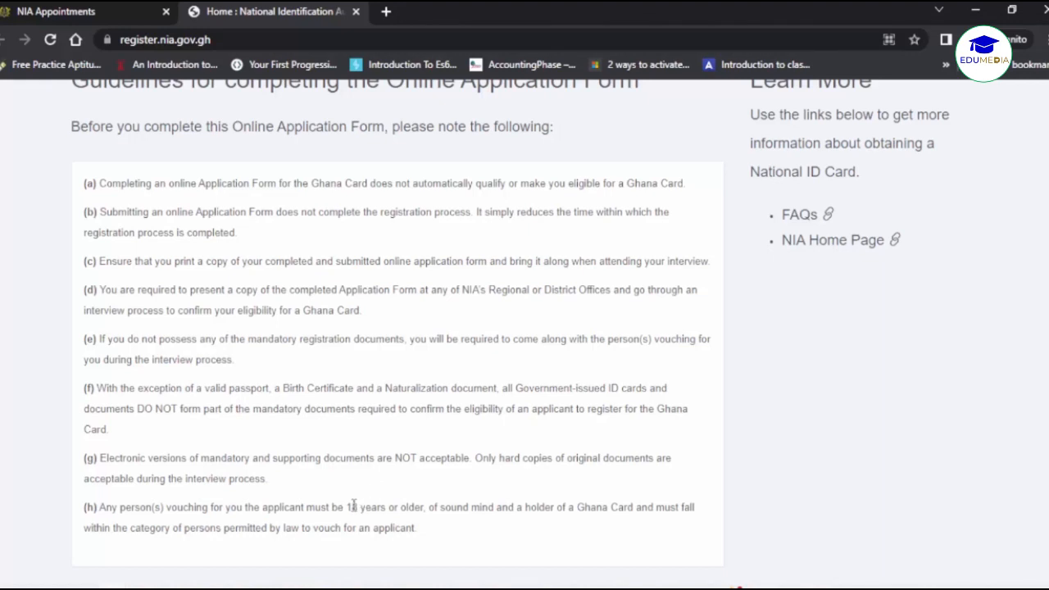
Note the '18 years or older' vouching rule in (h), then return to the page top.
{"action": "left_click_drag", "start_coordinate": [350, 509], "coordinate": [432, 508]}
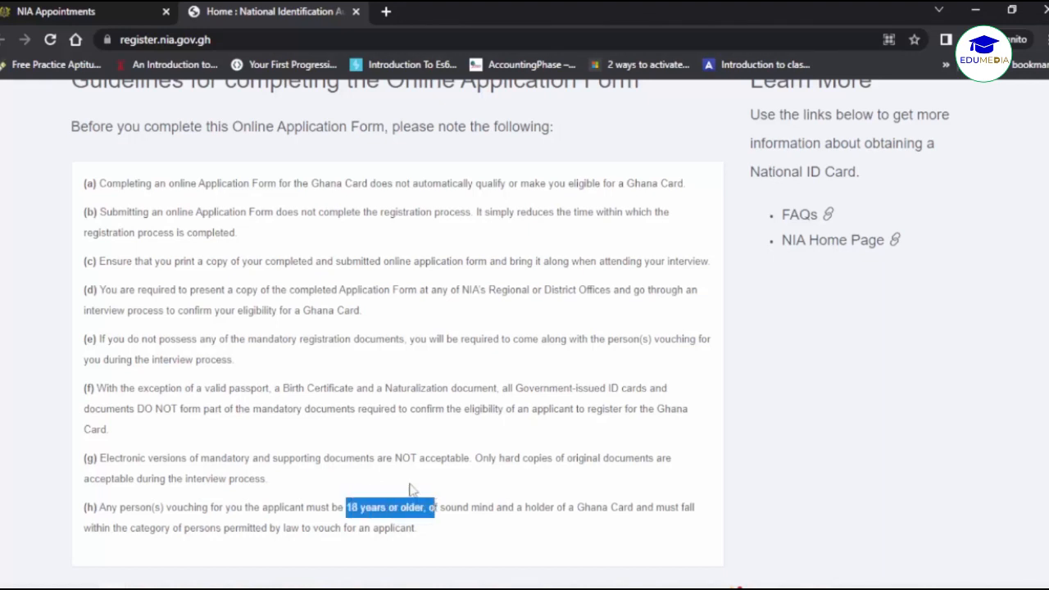
{"action": "left_click", "coordinate": [411, 489]}
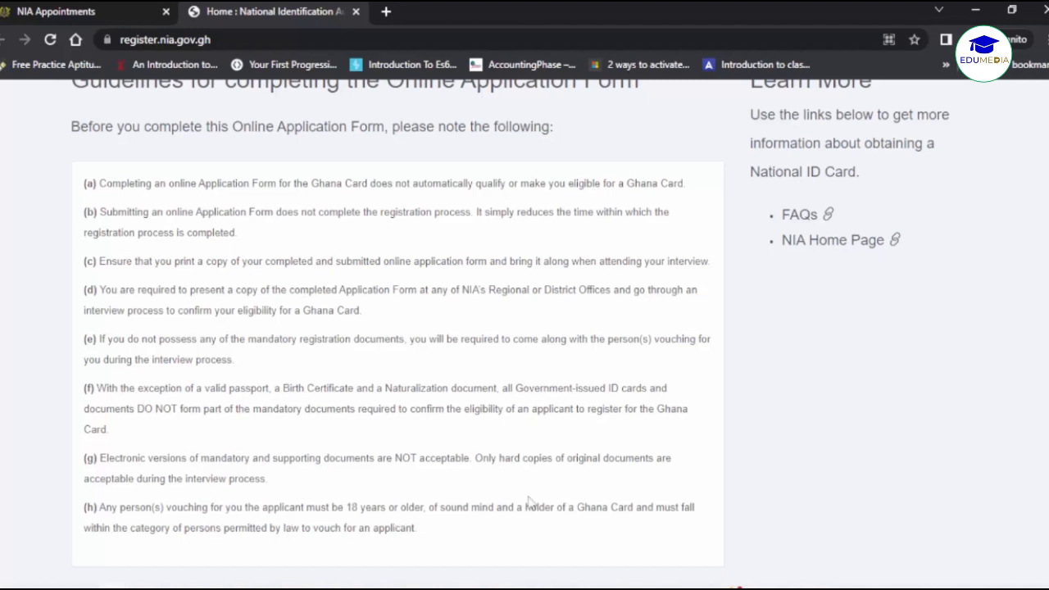
{"action": "scroll", "coordinate": [760, 457], "scroll_direction": "down", "scroll_amount": 2}
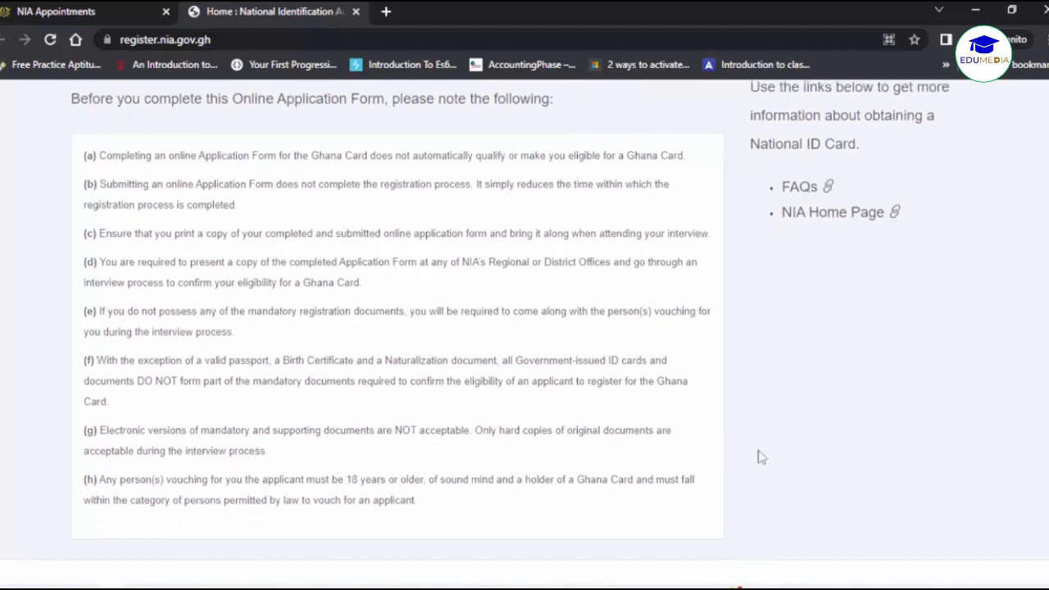
{"action": "scroll", "coordinate": [760, 457], "scroll_direction": "up", "scroll_amount": 5}
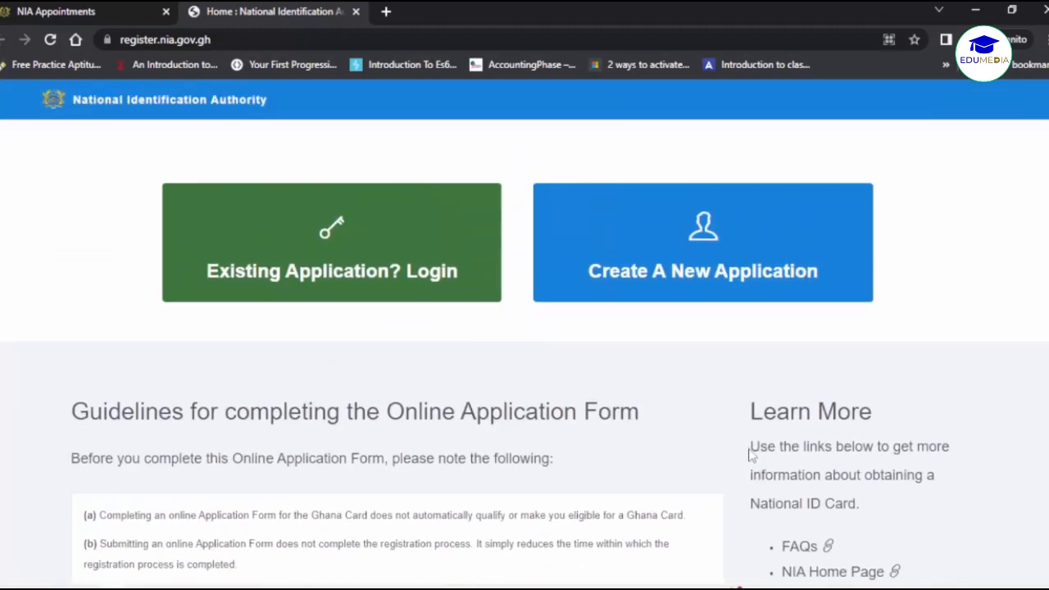
Create a new application and select the newly generated Registration Id.
{"action": "left_click", "coordinate": [698, 273]}
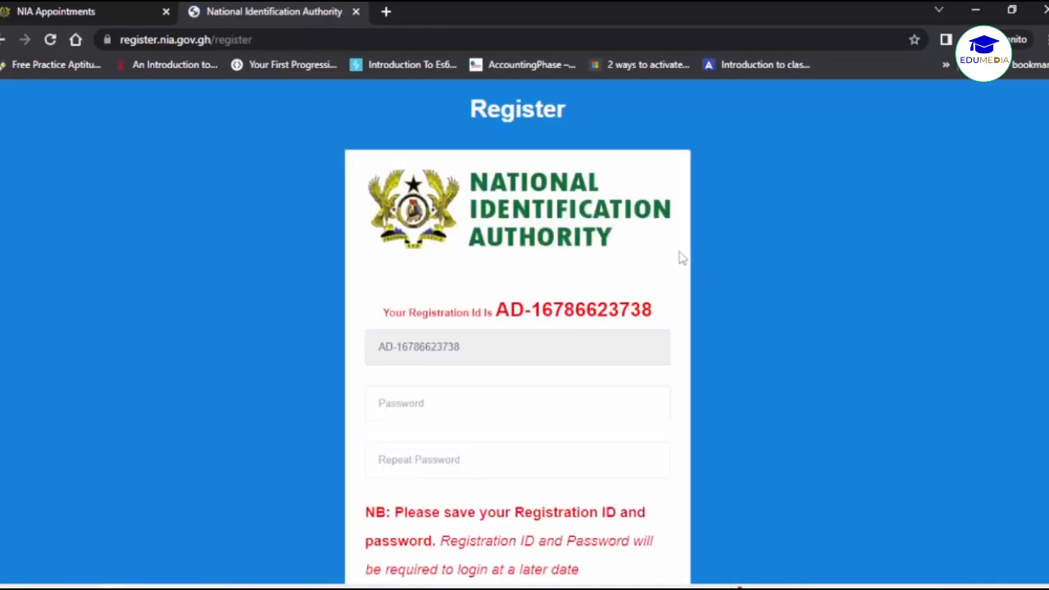
{"action": "scroll", "coordinate": [679, 258], "scroll_direction": "down", "scroll_amount": 1}
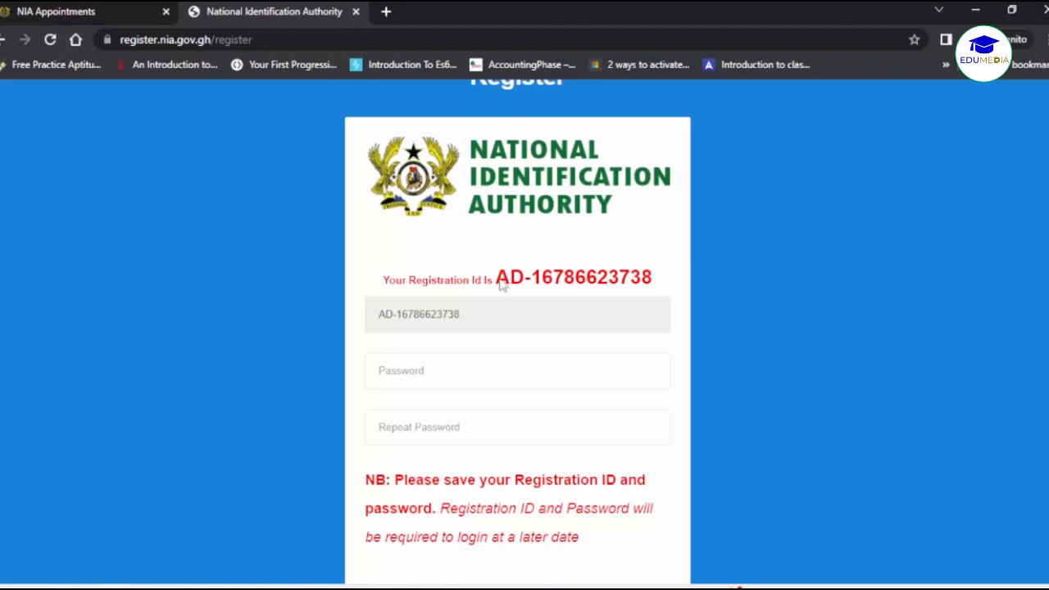
{"action": "left_click_drag", "start_coordinate": [501, 284], "coordinate": [660, 283]}
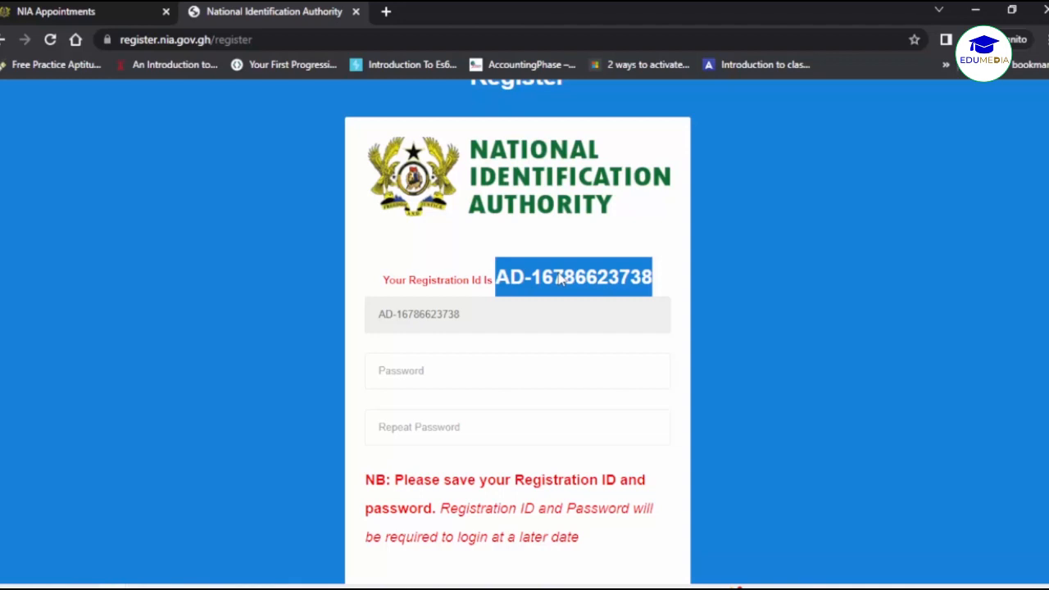
{"action": "right_click", "coordinate": [582, 279]}
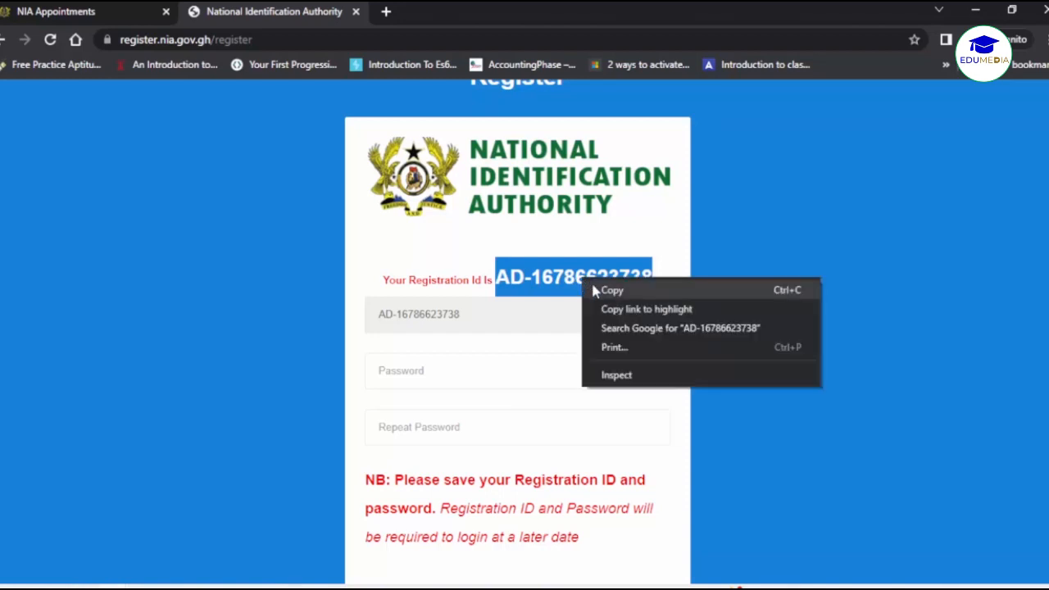
{"action": "left_click", "coordinate": [610, 290]}
{"action": "left_click", "coordinate": [660, 290]}
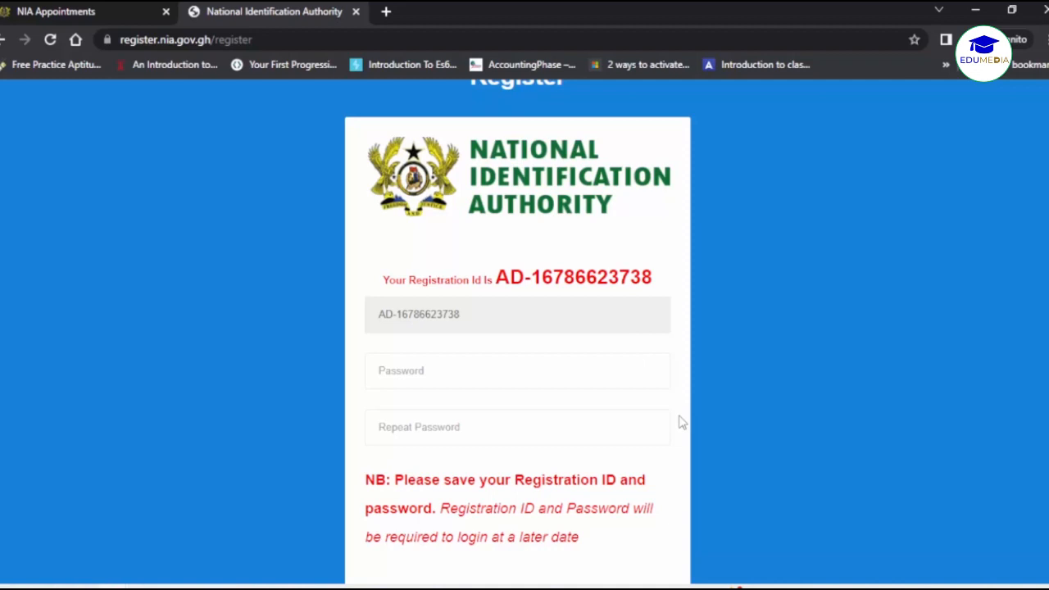
Enter the account password, repeat it in Repeat Password, and start registration.
{"action": "left_click", "coordinate": [608, 369]}
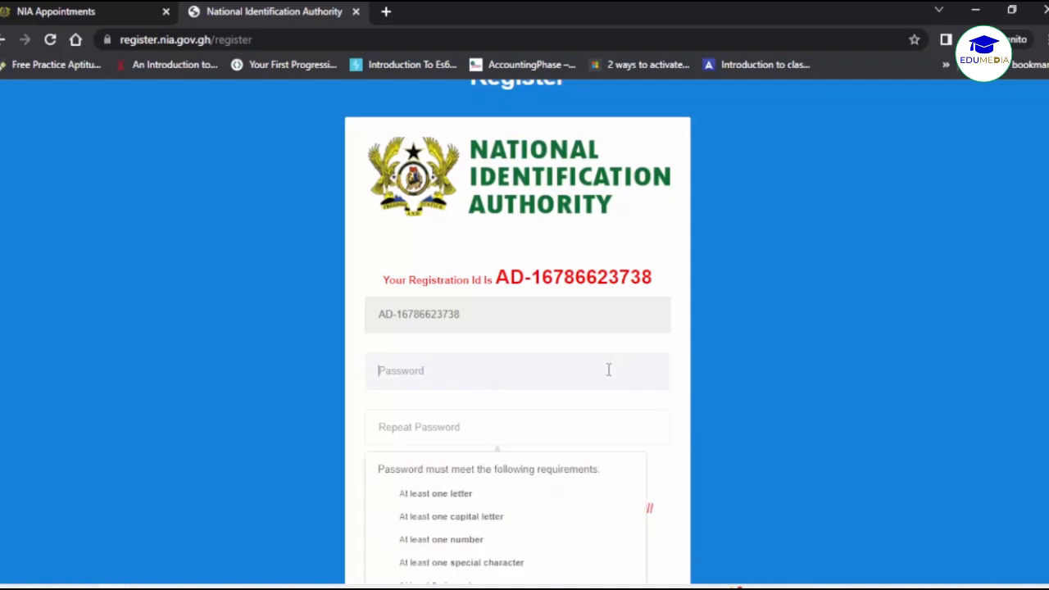
{"action": "scroll", "coordinate": [608, 369], "scroll_direction": "down", "scroll_amount": 1}
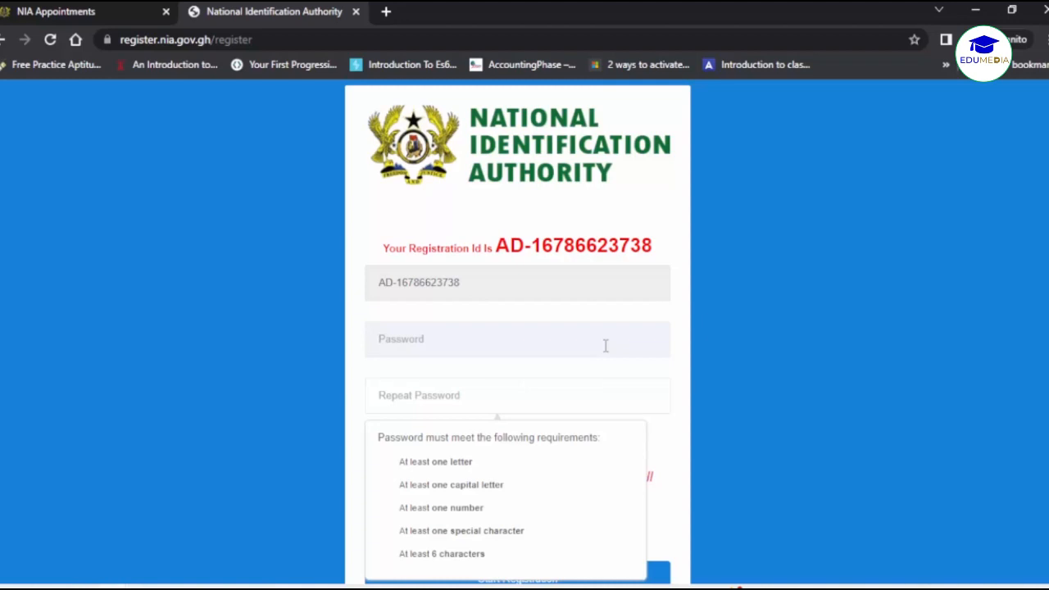
{"action": "type", "text": "**********"}
{"action": "key", "text": "Tab"}
{"action": "type", "text": "**********"}
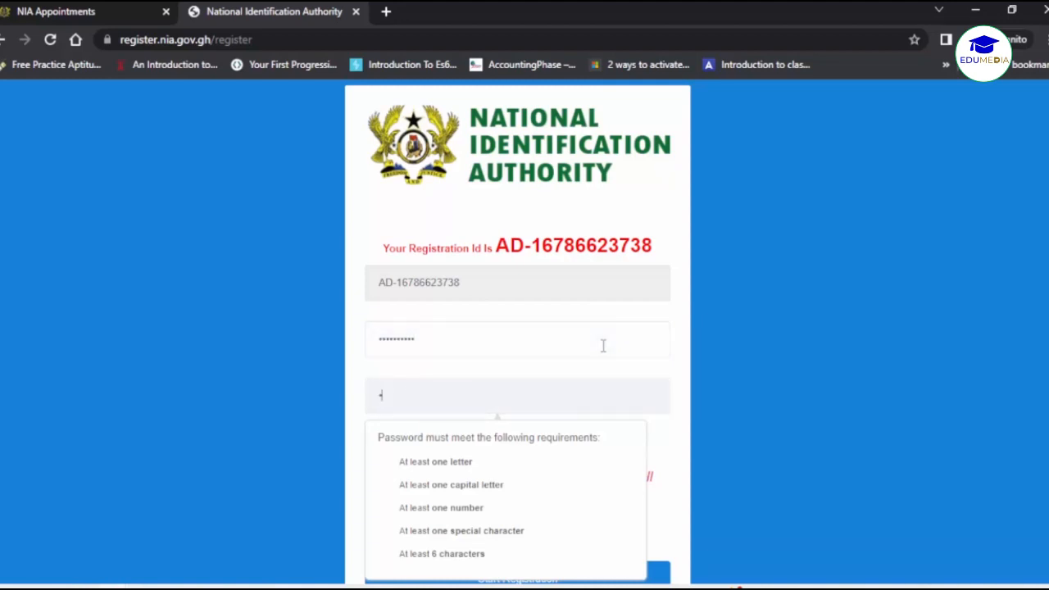
{"action": "left_click", "coordinate": [688, 406]}
{"action": "scroll", "coordinate": [688, 406], "scroll_direction": "down", "scroll_amount": 1}
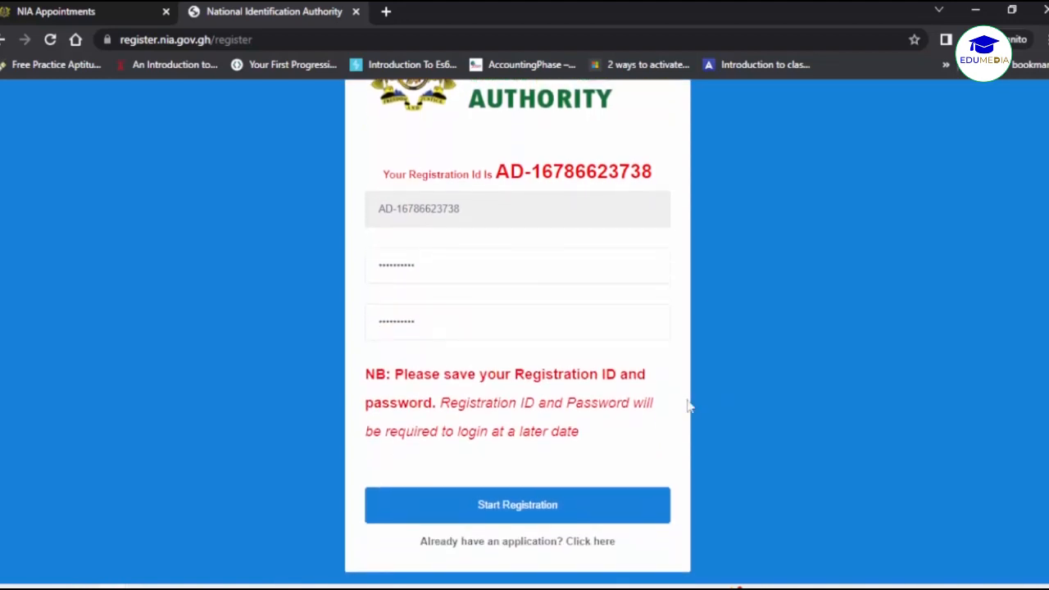
{"action": "scroll", "coordinate": [687, 403], "scroll_direction": "down", "scroll_amount": 1}
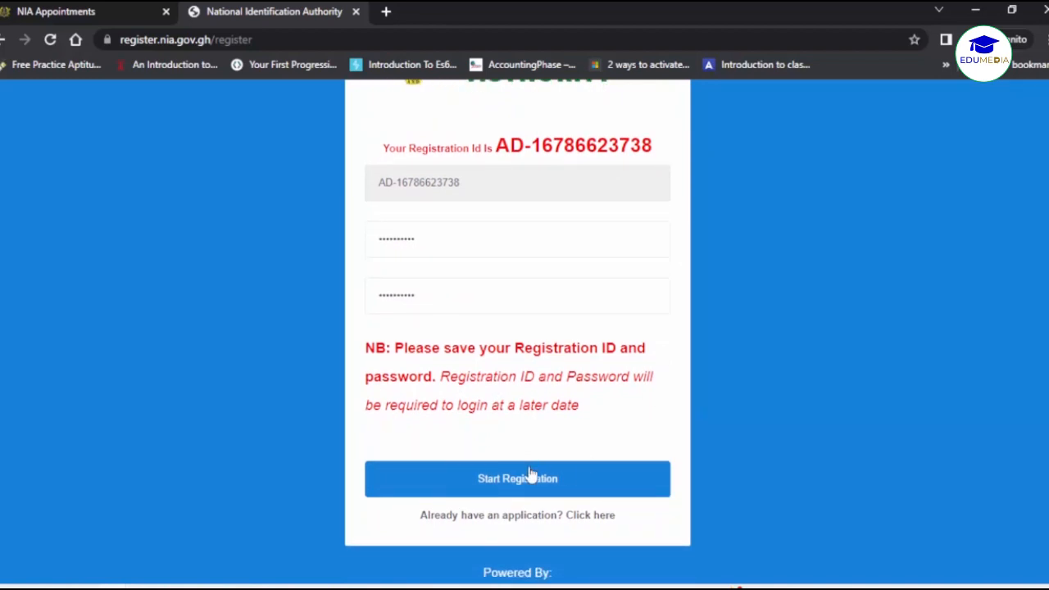
{"action": "left_click", "coordinate": [514, 485]}
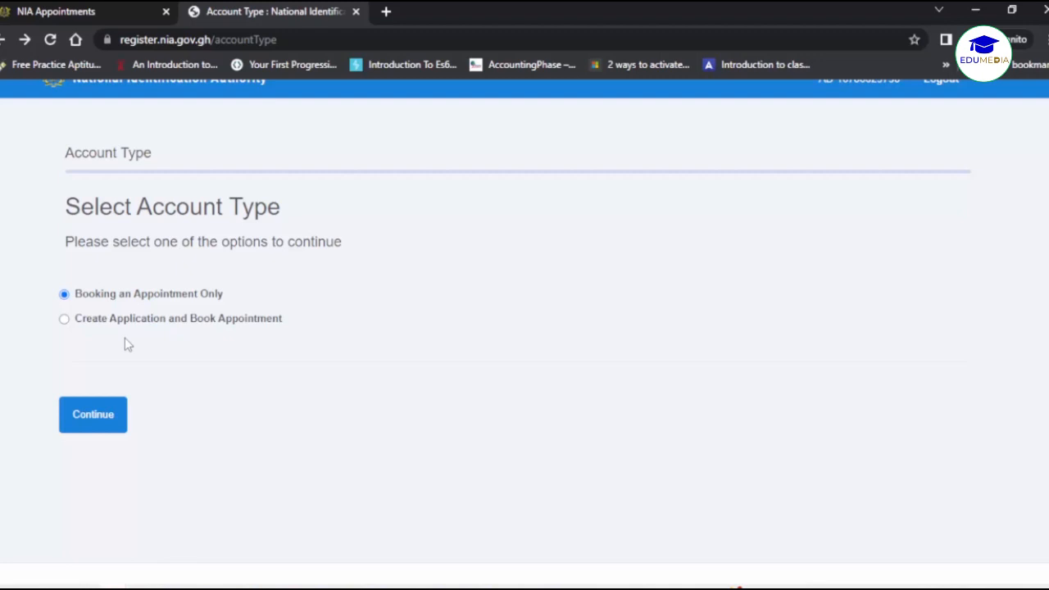
Choose 'Create Application and Book Appointment' and continue to the Application Details form.
{"action": "scroll", "coordinate": [127, 344], "scroll_direction": "up", "scroll_amount": 1}
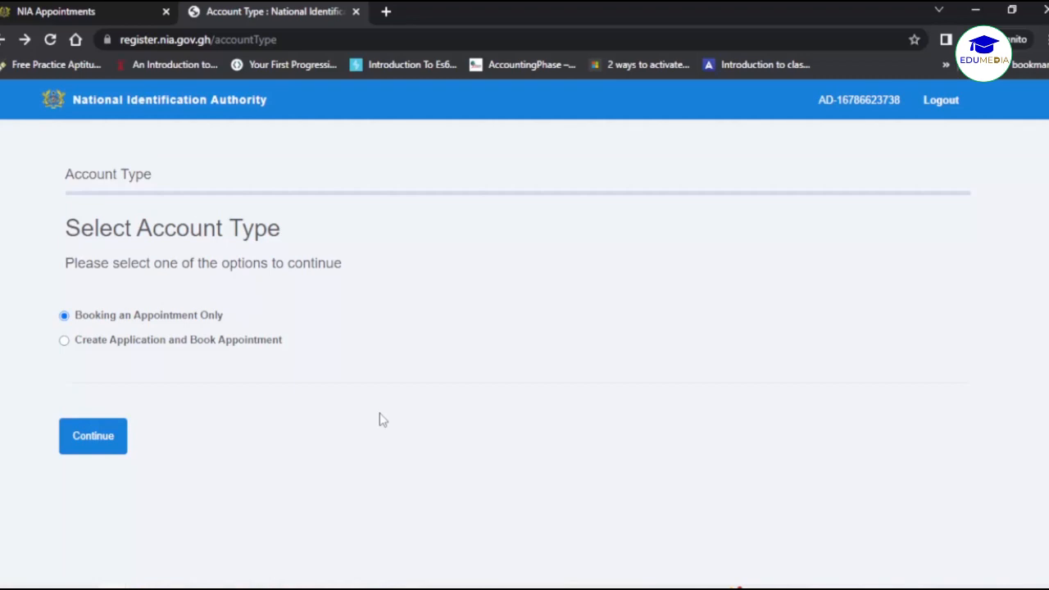
{"action": "left_click", "coordinate": [207, 341]}
{"action": "left_click", "coordinate": [90, 452]}
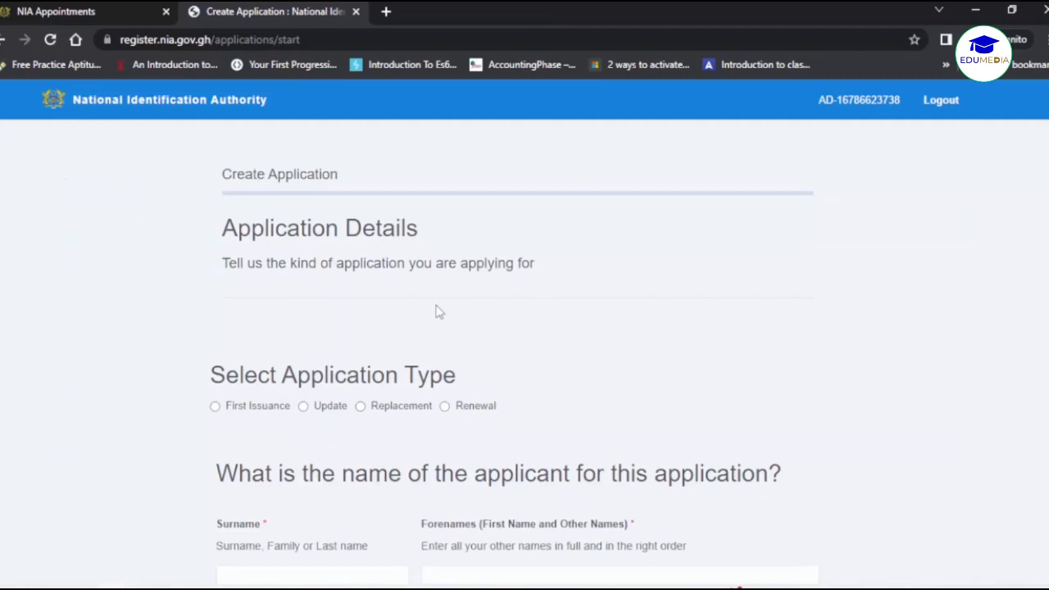
{"action": "scroll", "coordinate": [440, 312], "scroll_direction": "down", "scroll_amount": 1}
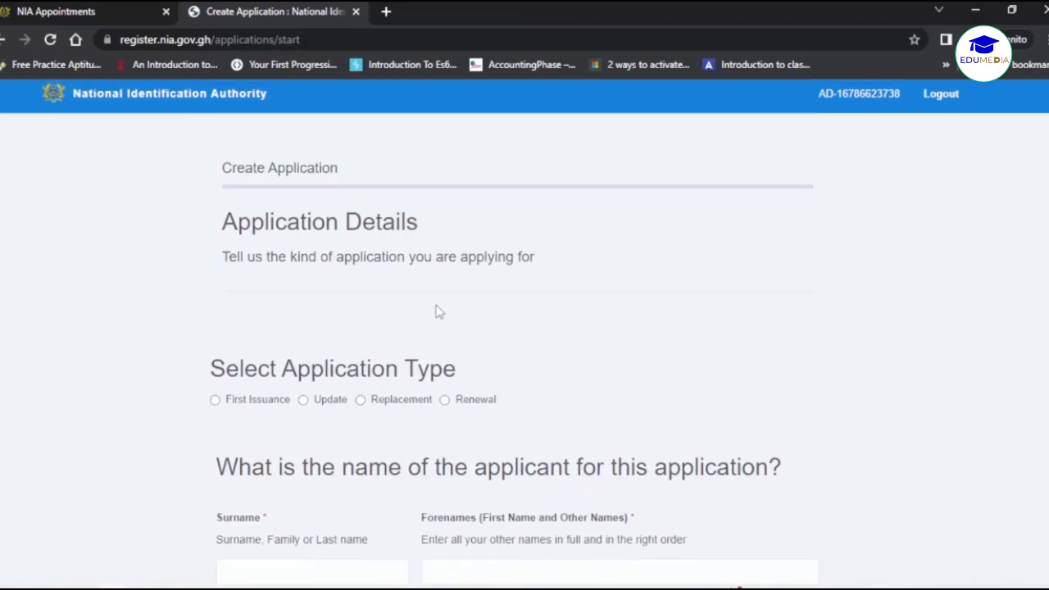
{"action": "scroll", "coordinate": [440, 312], "scroll_direction": "up", "scroll_amount": 1}
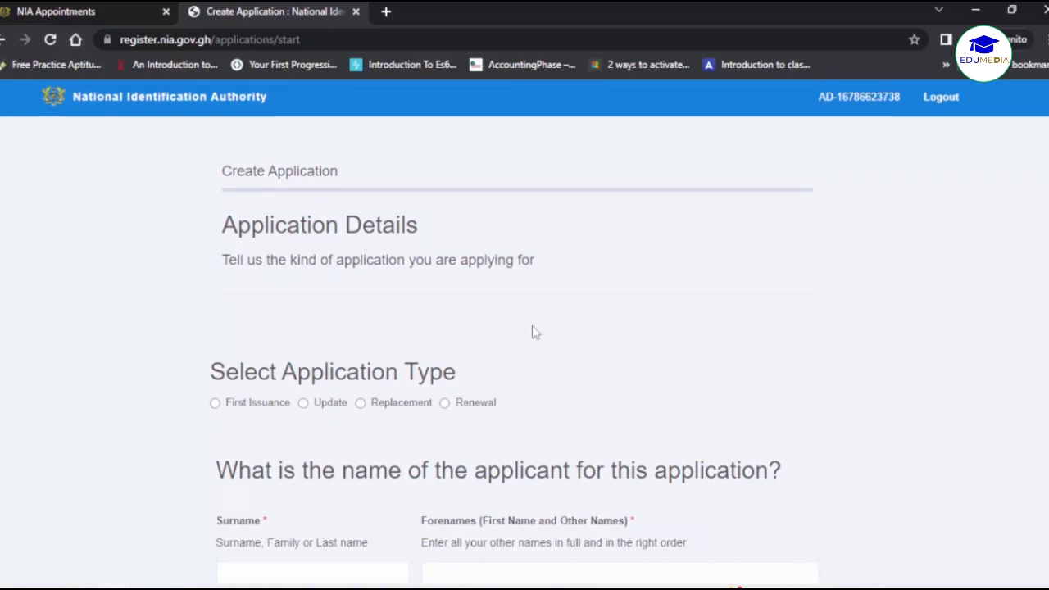
{"action": "scroll", "coordinate": [393, 342], "scroll_direction": "down", "scroll_amount": 1}
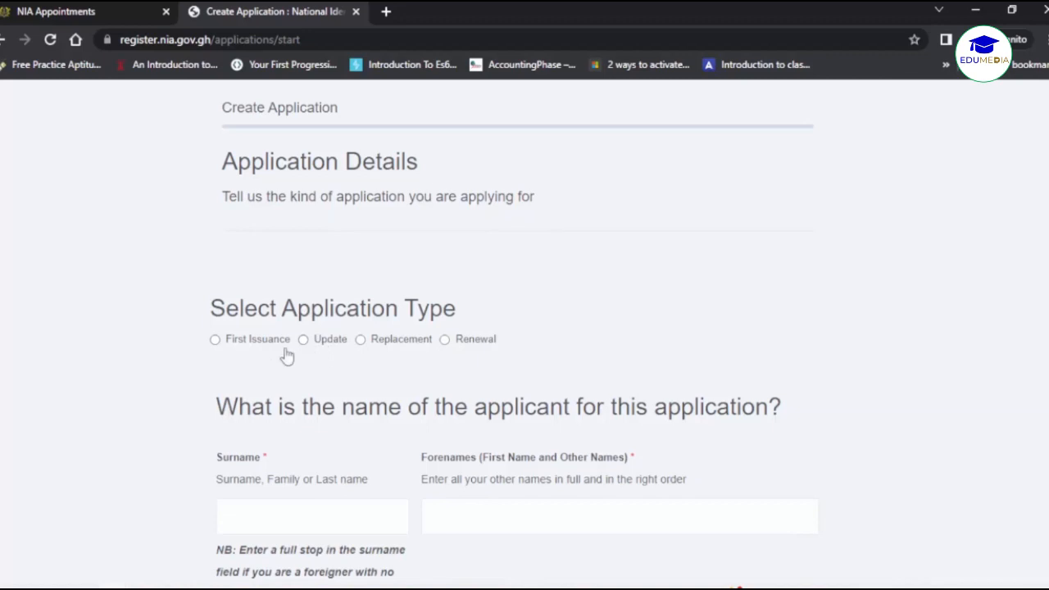
Choose First Issuance and enter the applicant's surname so it shows on the card preview.
{"action": "left_click", "coordinate": [238, 349]}
{"action": "scroll", "coordinate": [251, 351], "scroll_direction": "down", "scroll_amount": 2}
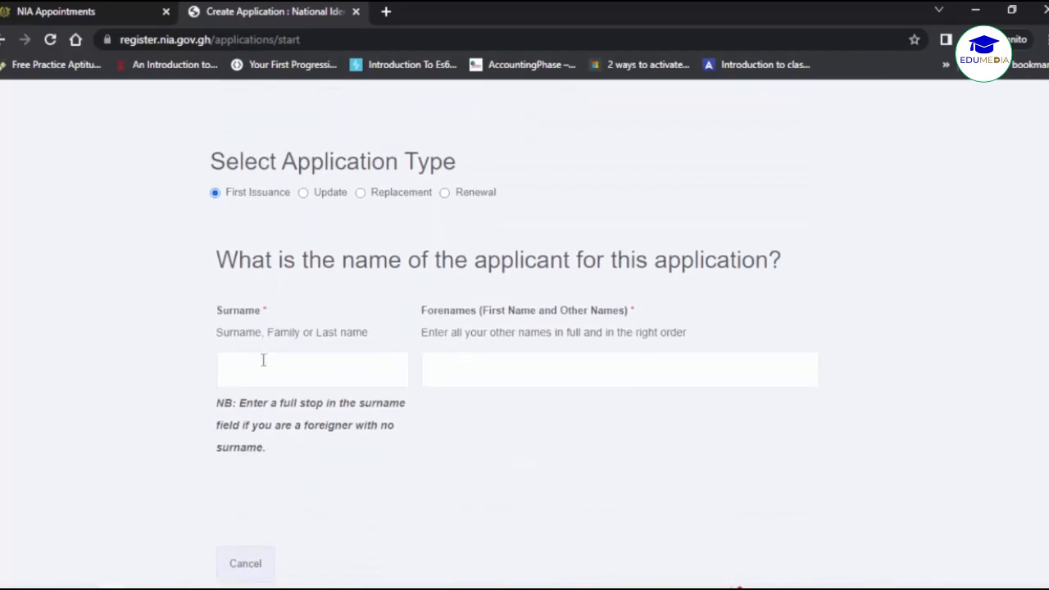
{"action": "left_click", "coordinate": [174, 388]}
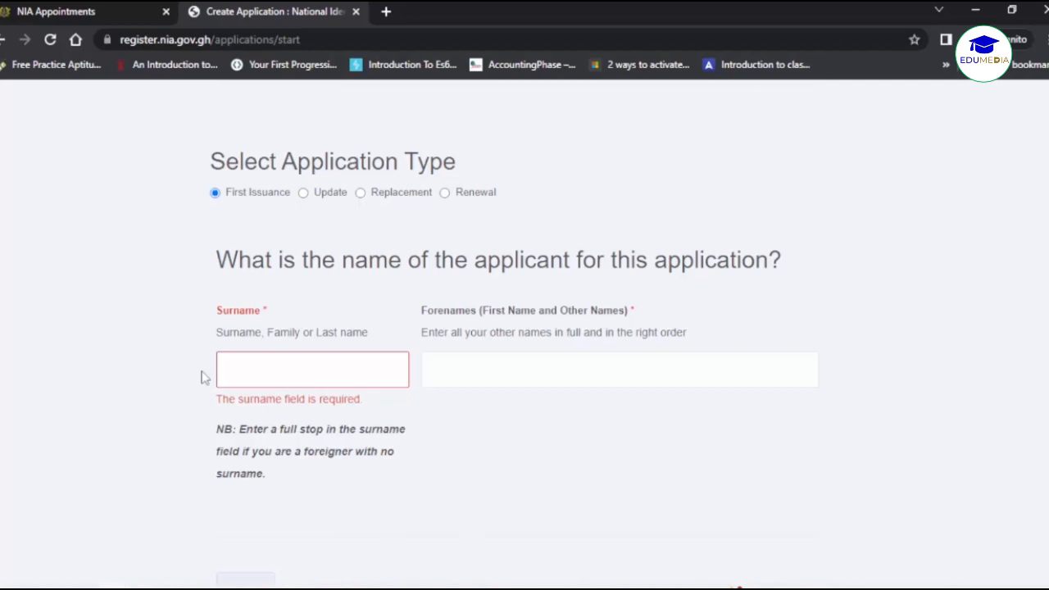
{"action": "left_click", "coordinate": [257, 368]}
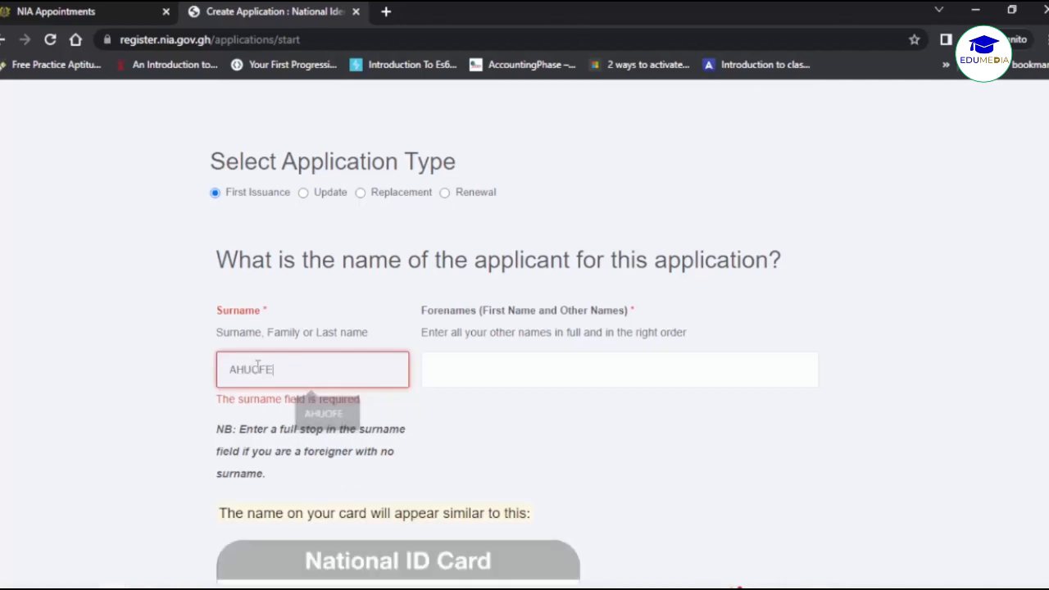
{"action": "left_click", "coordinate": [194, 393]}
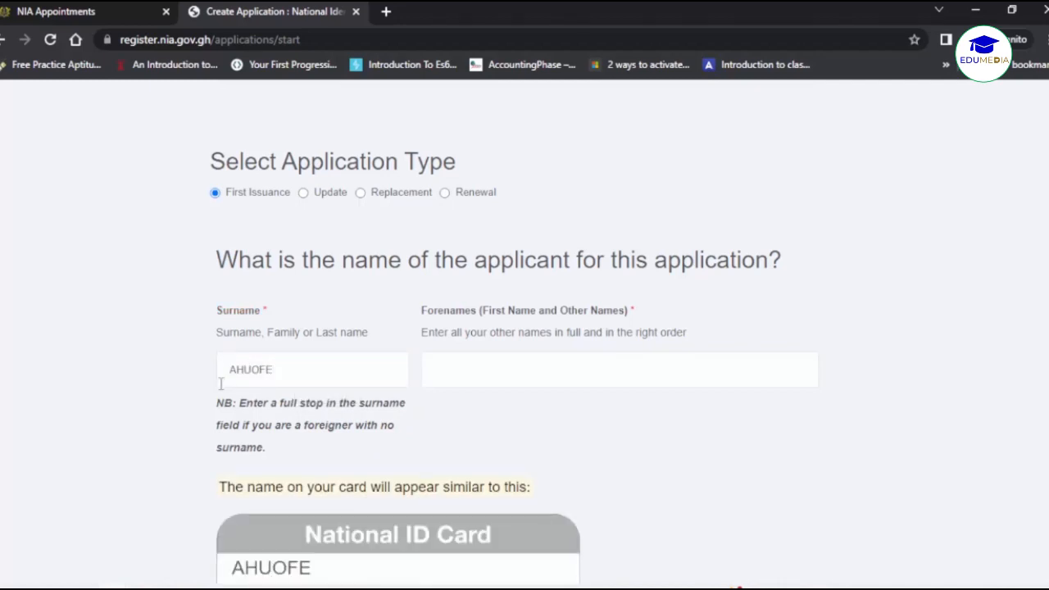
{"action": "scroll", "coordinate": [235, 384], "scroll_direction": "down", "scroll_amount": 1}
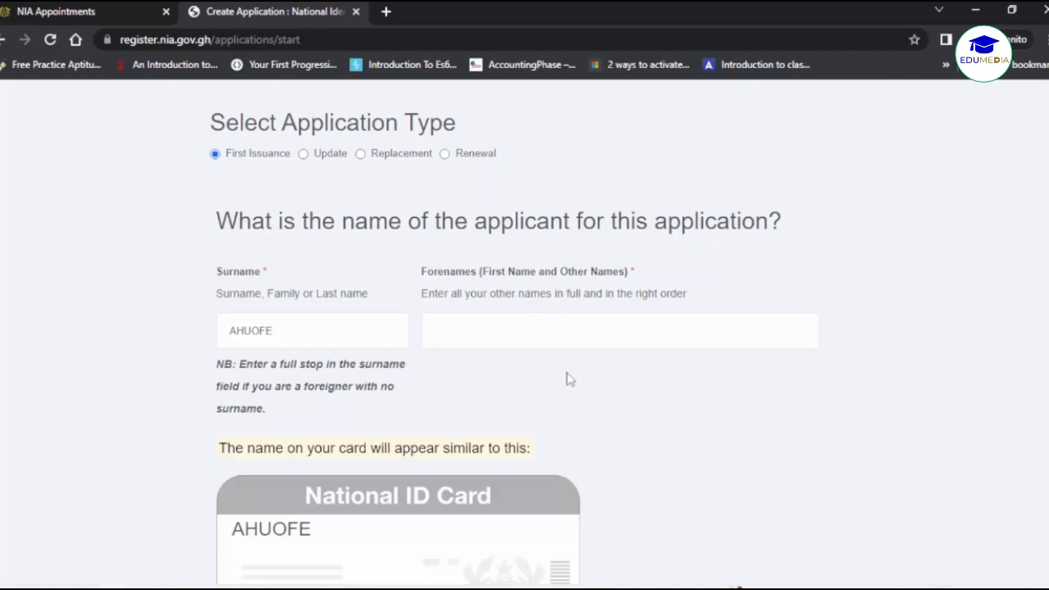
Enter the applicant's forenames in the Forenames field.
{"action": "left_click", "coordinate": [522, 331]}
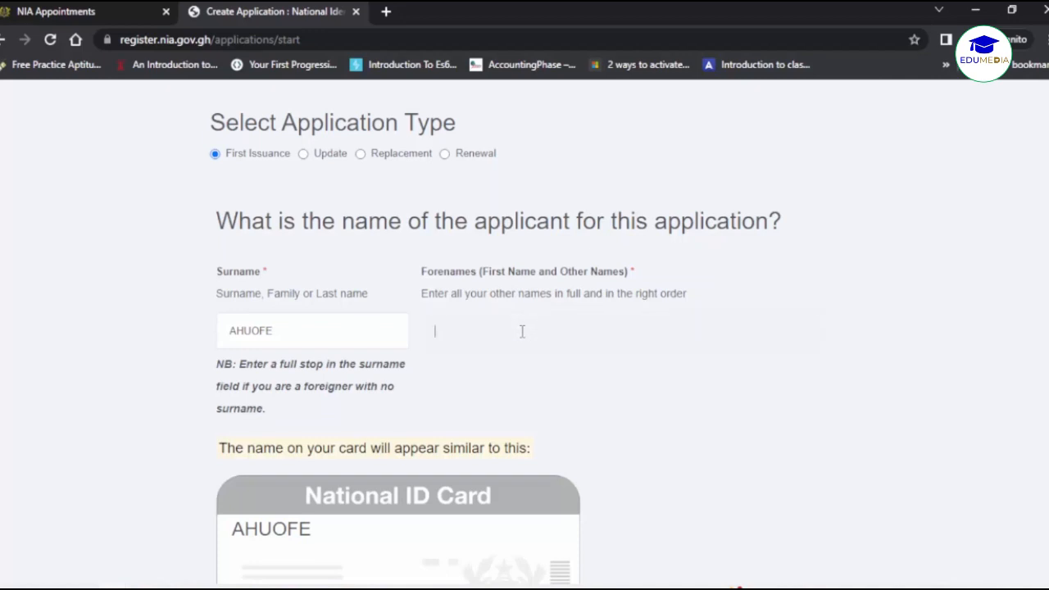
{"action": "left_click", "coordinate": [586, 565]}
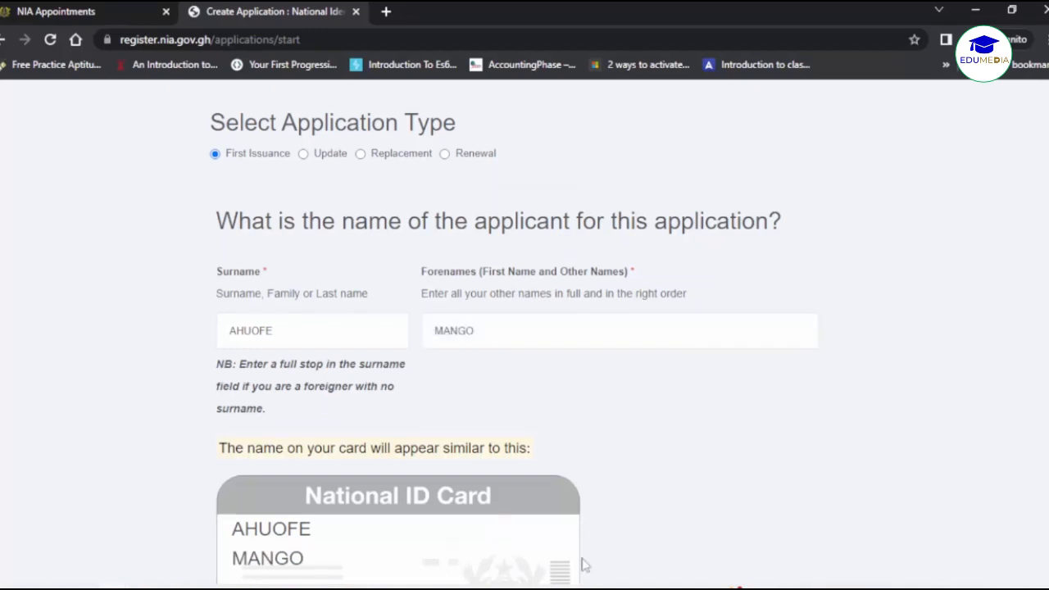
{"action": "left_click", "coordinate": [596, 337]}
{"action": "left_click", "coordinate": [587, 406]}
{"action": "left_click", "coordinate": [596, 337]}
{"action": "left_click", "coordinate": [579, 364]}
{"action": "scroll", "coordinate": [493, 368], "scroll_direction": "down", "scroll_amount": 3}
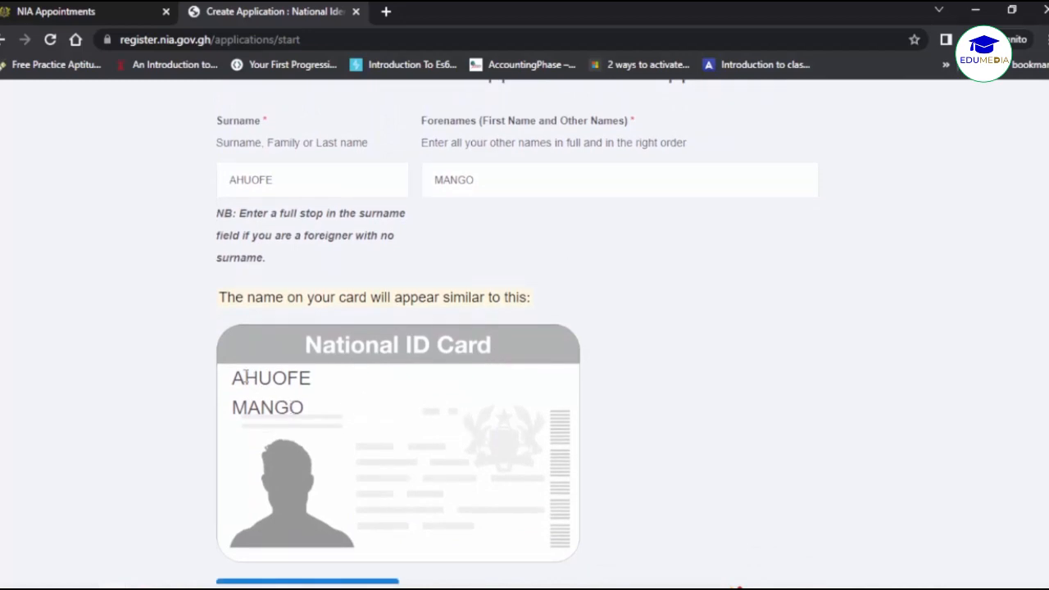
Check the surname and forenames shown on the National ID Card preview.
{"action": "left_click_drag", "start_coordinate": [234, 378], "coordinate": [316, 386]}
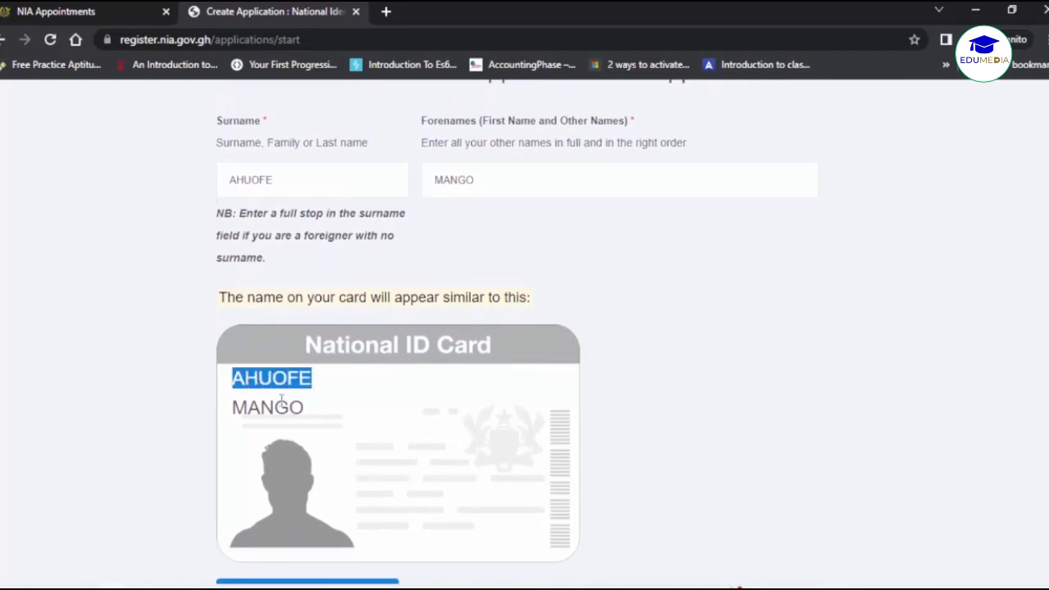
{"action": "left_click_drag", "start_coordinate": [235, 406], "coordinate": [307, 408]}
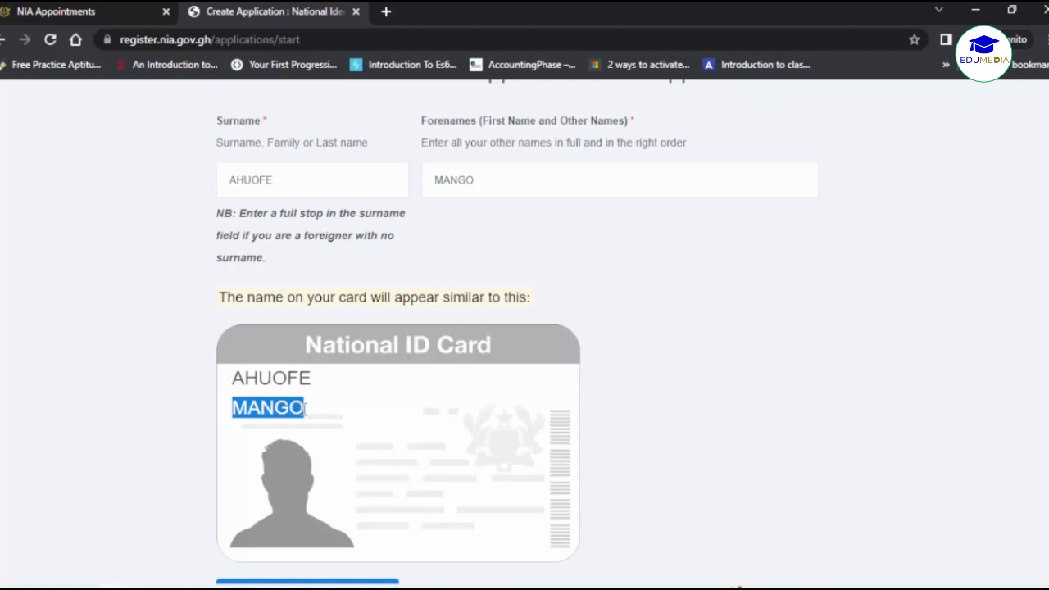
{"action": "left_click", "coordinate": [271, 408]}
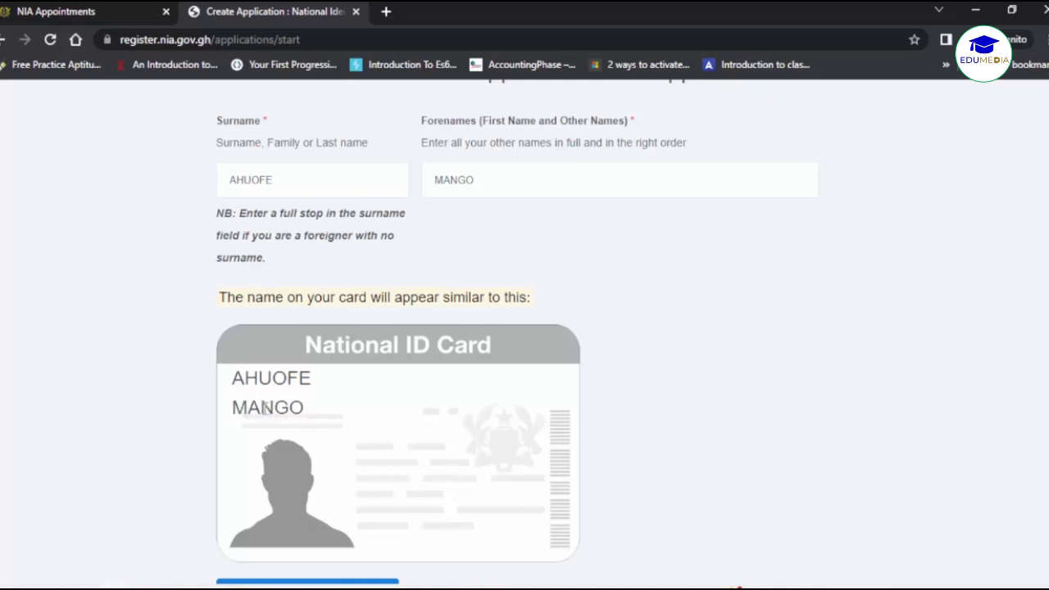
{"action": "scroll", "coordinate": [269, 408], "scroll_direction": "up", "scroll_amount": 1}
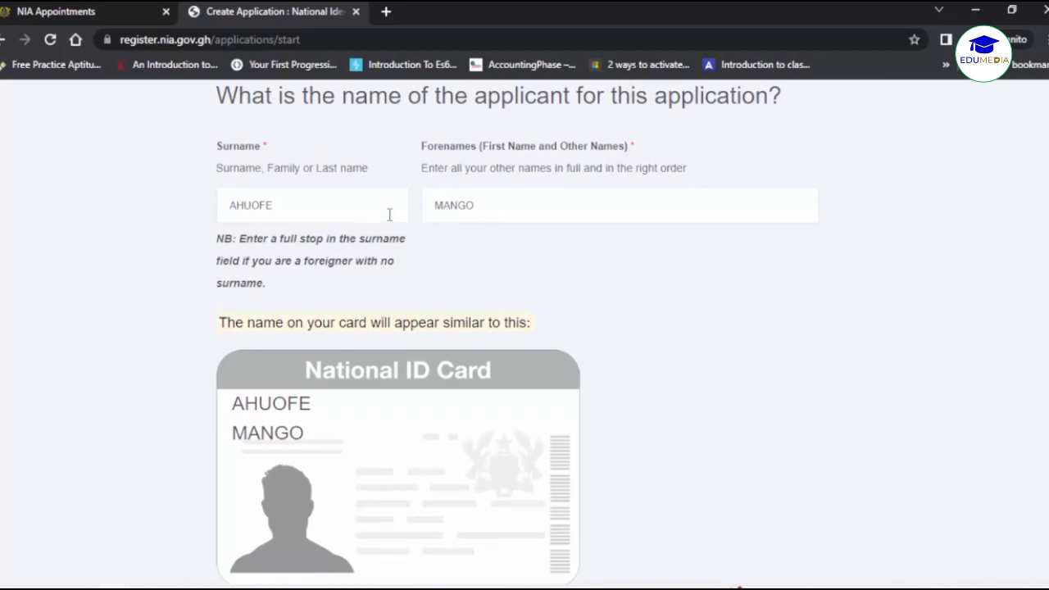
{"action": "scroll", "coordinate": [447, 371], "scroll_direction": "down", "scroll_amount": 1}
{"action": "scroll", "coordinate": [447, 372], "scroll_direction": "down", "scroll_amount": 1}
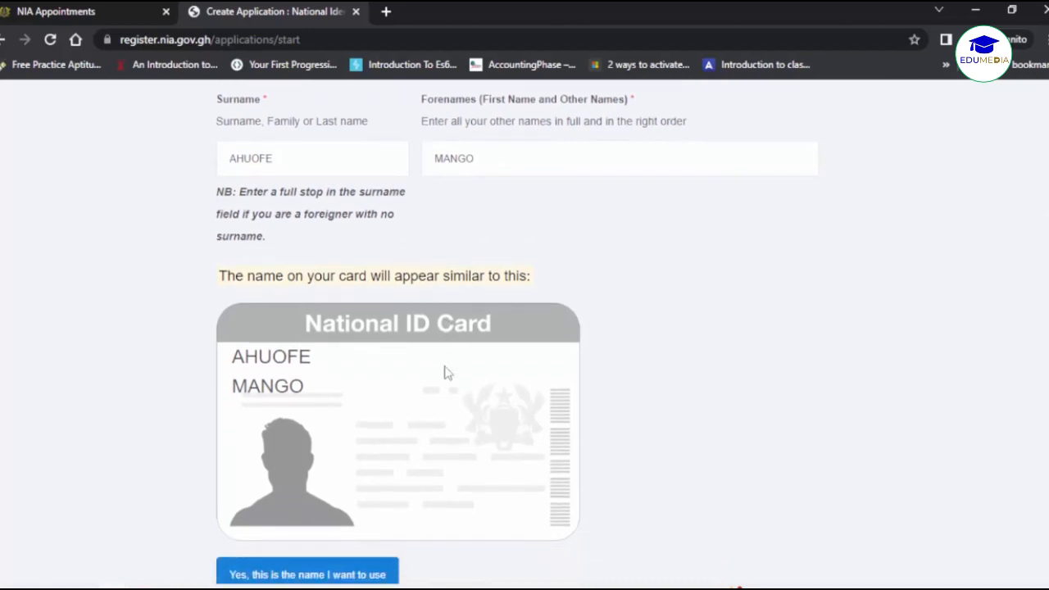
{"action": "scroll", "coordinate": [446, 373], "scroll_direction": "up", "scroll_amount": 1}
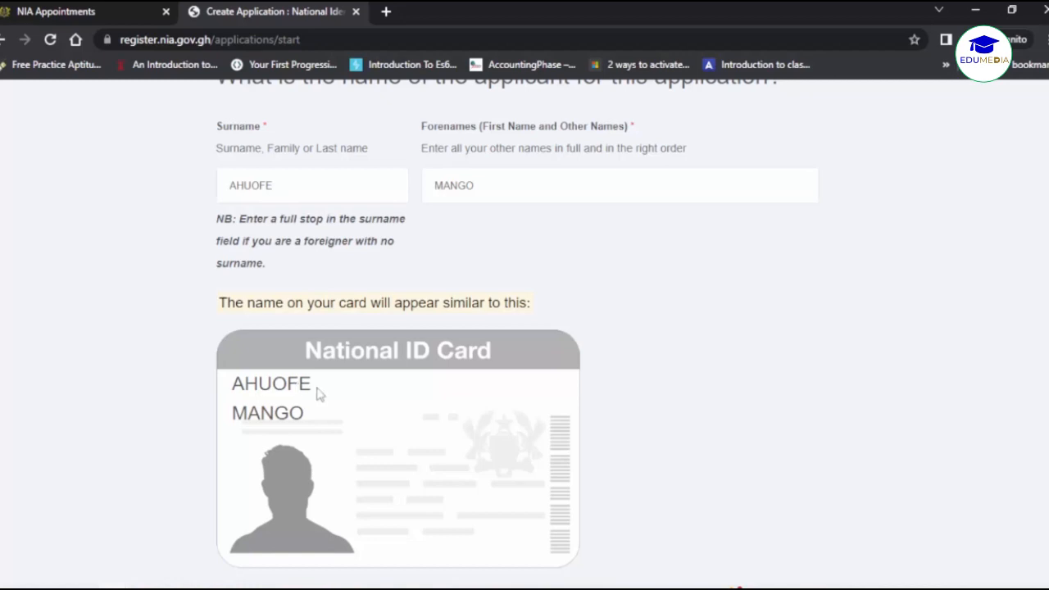
{"action": "scroll", "coordinate": [330, 394], "scroll_direction": "down", "scroll_amount": 1}
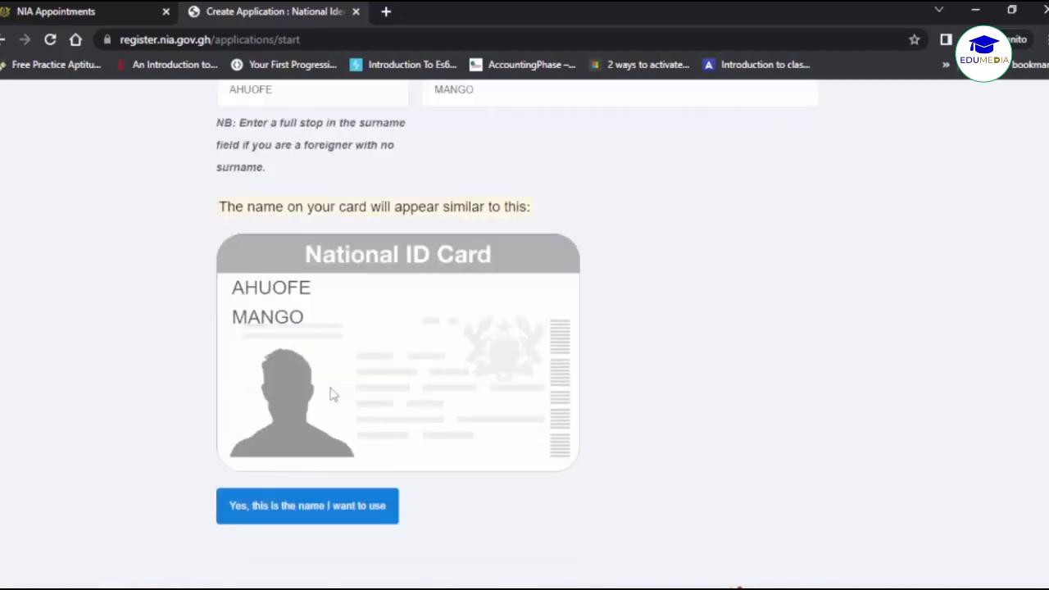
{"action": "scroll", "coordinate": [330, 395], "scroll_direction": "down", "scroll_amount": 1}
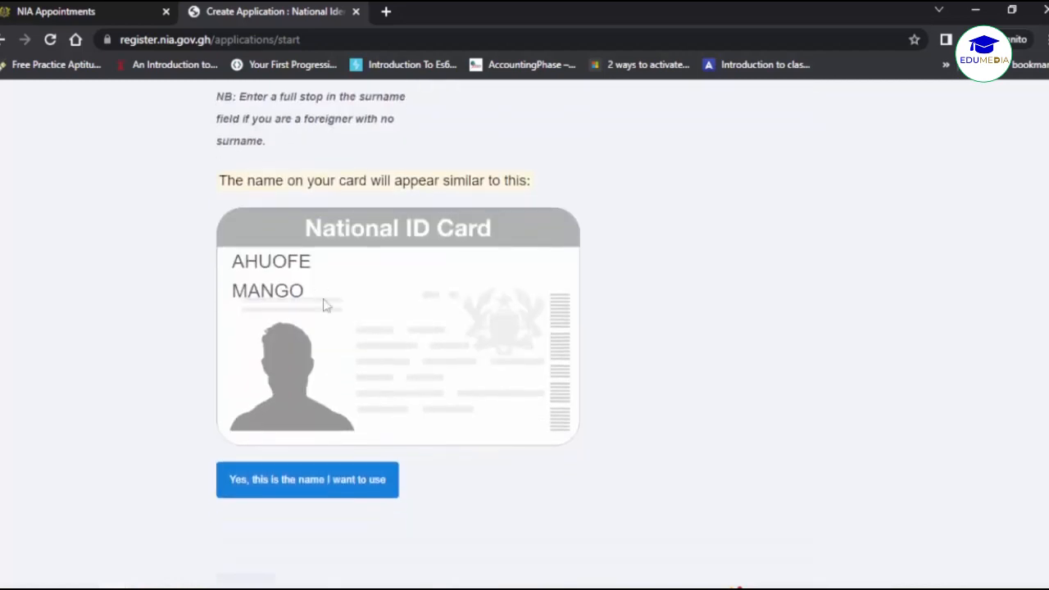
Confirm 'Yes, this is the name I want to use' for the applicant.
{"action": "left_click", "coordinate": [277, 487]}
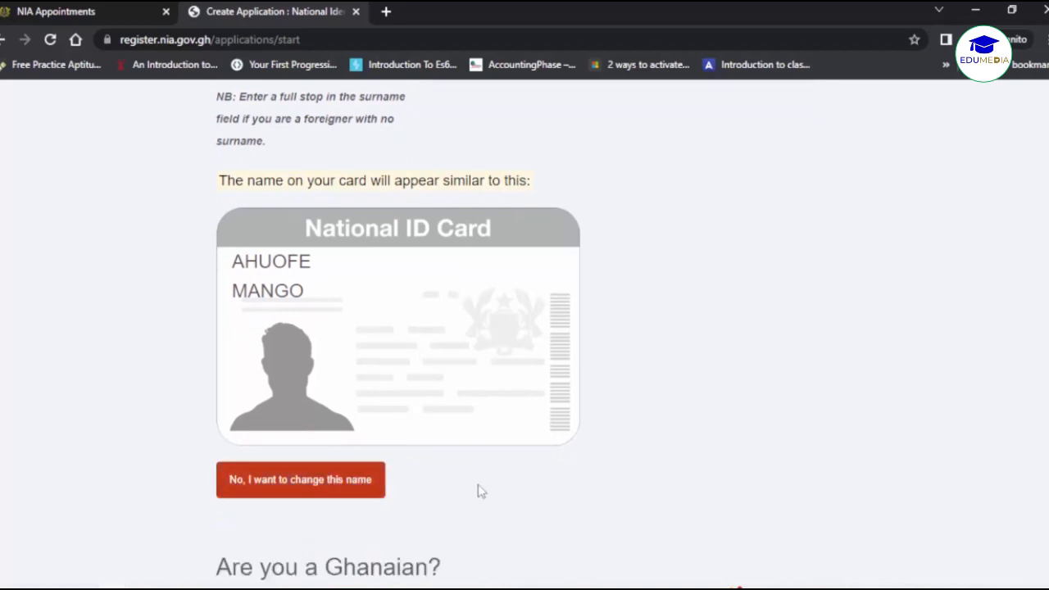
{"action": "scroll", "coordinate": [481, 490], "scroll_direction": "down", "scroll_amount": 1}
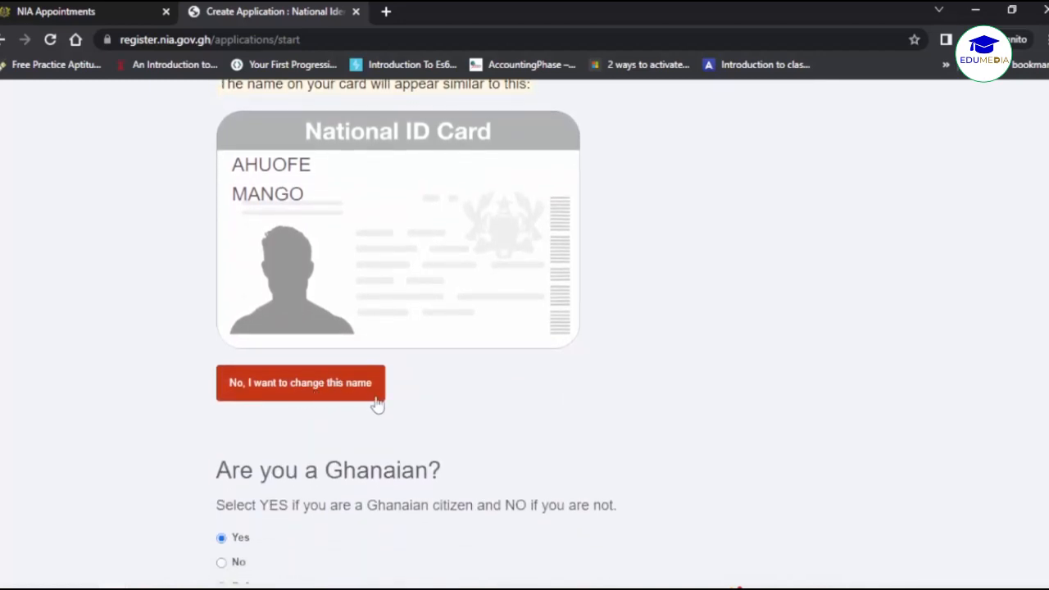
{"action": "scroll", "coordinate": [520, 442], "scroll_direction": "down", "scroll_amount": 2}
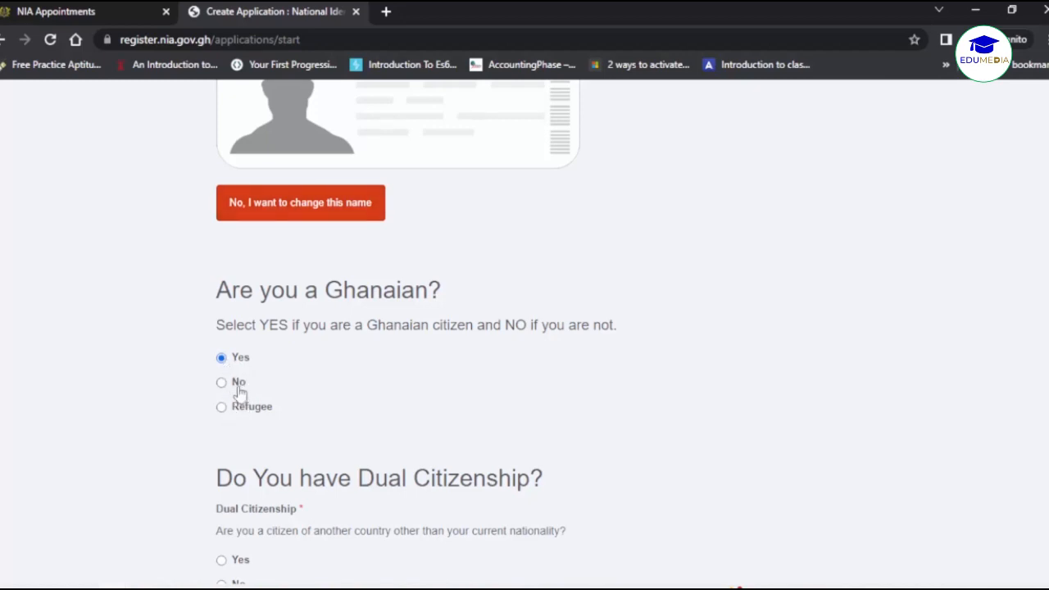
{"action": "scroll", "coordinate": [410, 430], "scroll_direction": "down", "scroll_amount": 2}
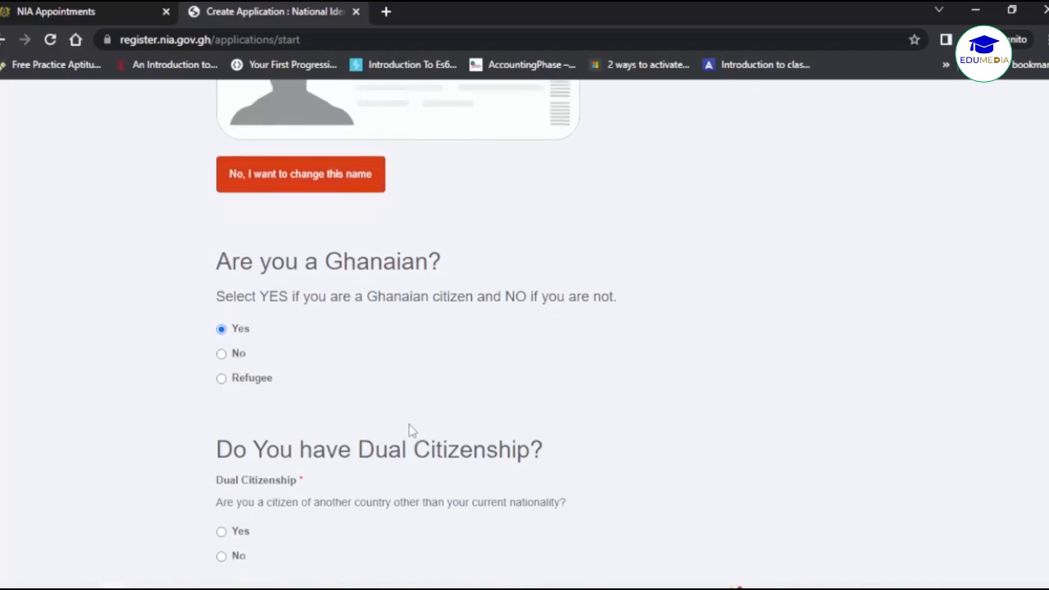
{"action": "scroll", "coordinate": [409, 427], "scroll_direction": "down", "scroll_amount": 2}
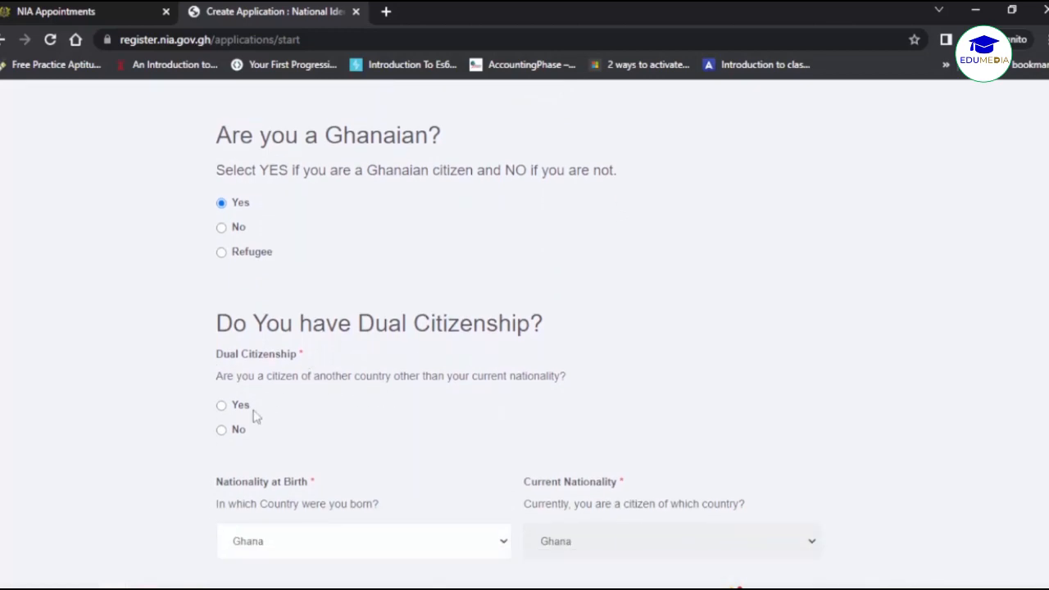
Answer No to Dual Citizenship, leaving Ghana as birth and current nationality.
{"action": "left_click", "coordinate": [223, 431]}
{"action": "left_click", "coordinate": [222, 407]}
{"action": "left_click", "coordinate": [222, 430]}
{"action": "scroll", "coordinate": [323, 459], "scroll_direction": "down", "scroll_amount": 1}
{"action": "scroll", "coordinate": [324, 462], "scroll_direction": "down", "scroll_amount": 2}
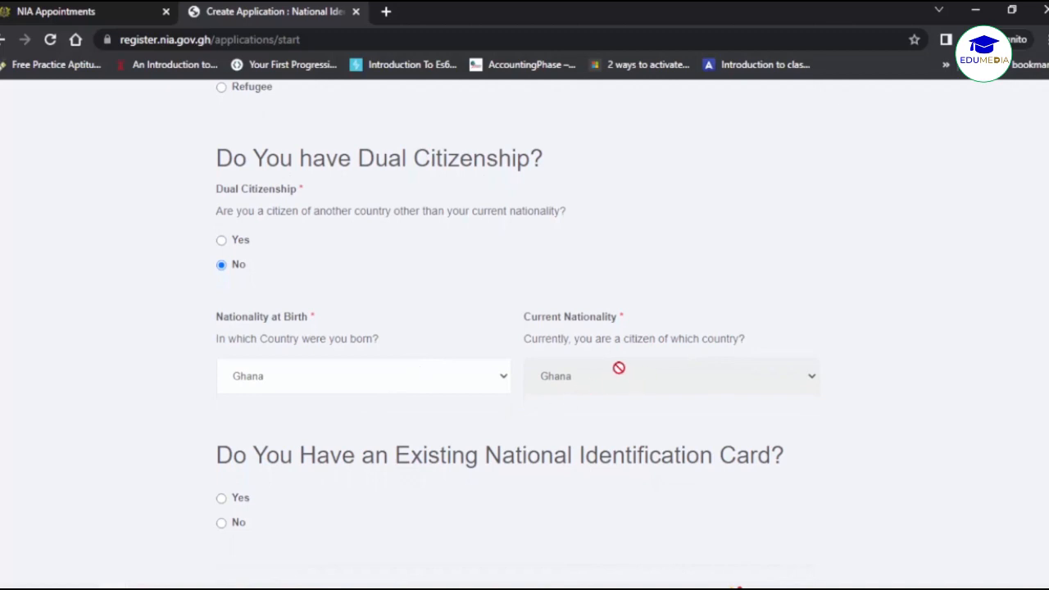
{"action": "scroll", "coordinate": [598, 409], "scroll_direction": "down", "scroll_amount": 2}
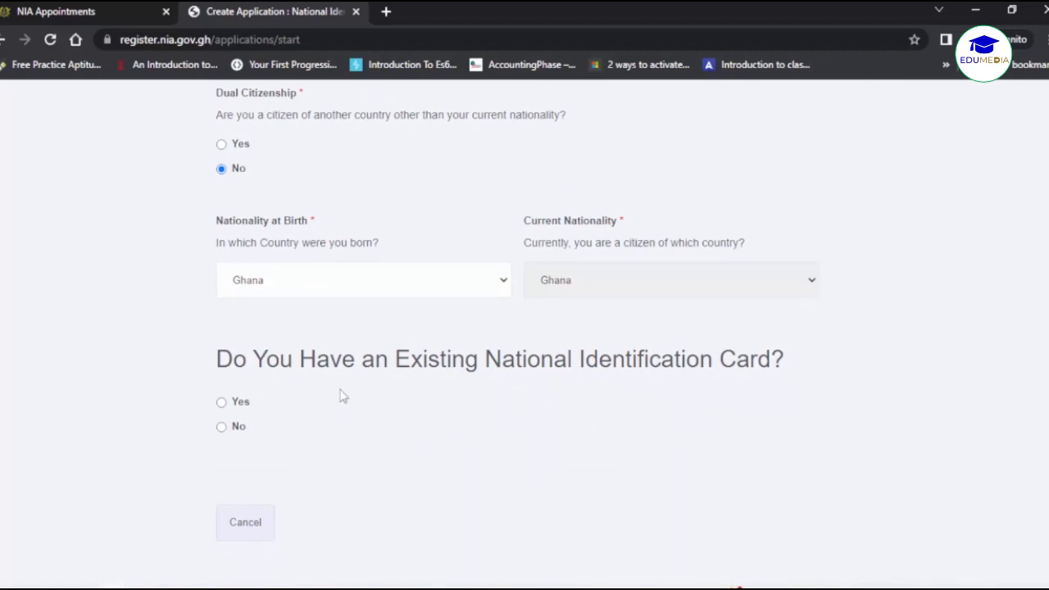
Declare that the applicant has no existing ID card and none of the listed base documents.
{"action": "left_click", "coordinate": [240, 426]}
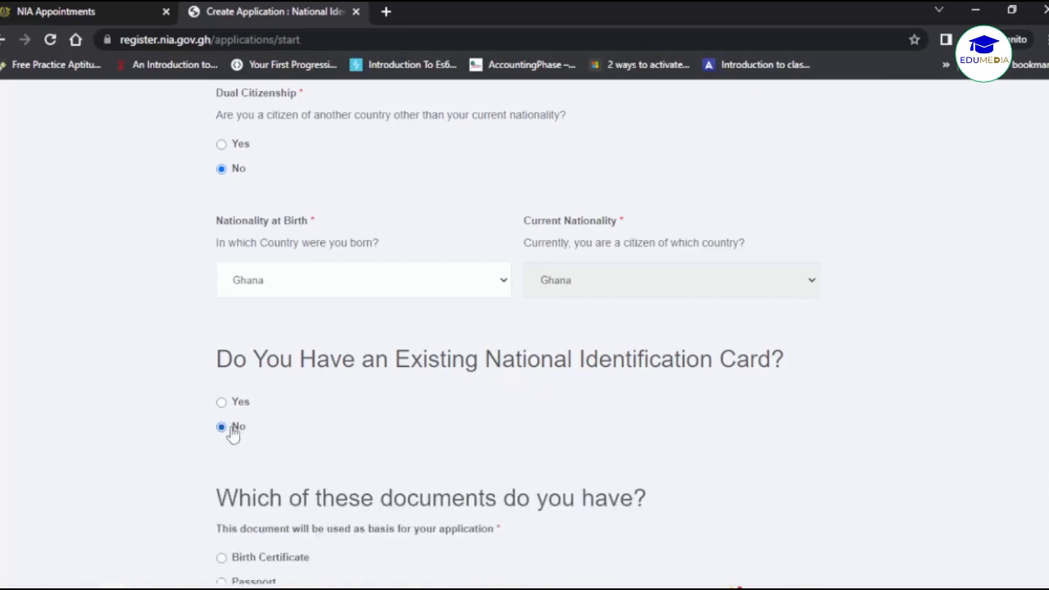
{"action": "scroll", "coordinate": [328, 534], "scroll_direction": "down", "scroll_amount": 1}
{"action": "scroll", "coordinate": [327, 534], "scroll_direction": "down", "scroll_amount": 1}
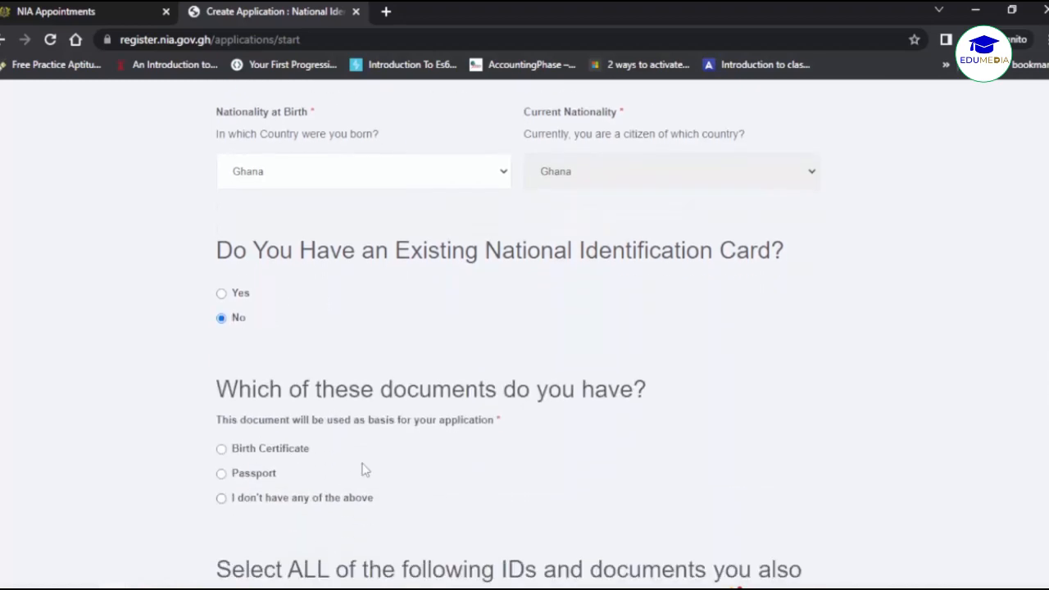
{"action": "scroll", "coordinate": [365, 470], "scroll_direction": "down", "scroll_amount": 1}
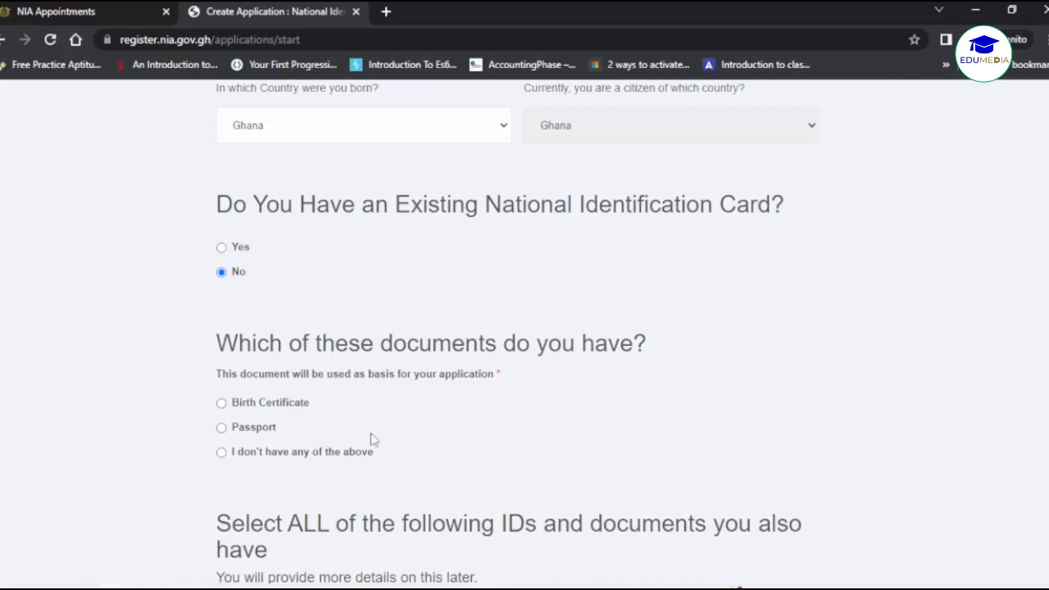
{"action": "scroll", "coordinate": [400, 426], "scroll_direction": "down", "scroll_amount": 1}
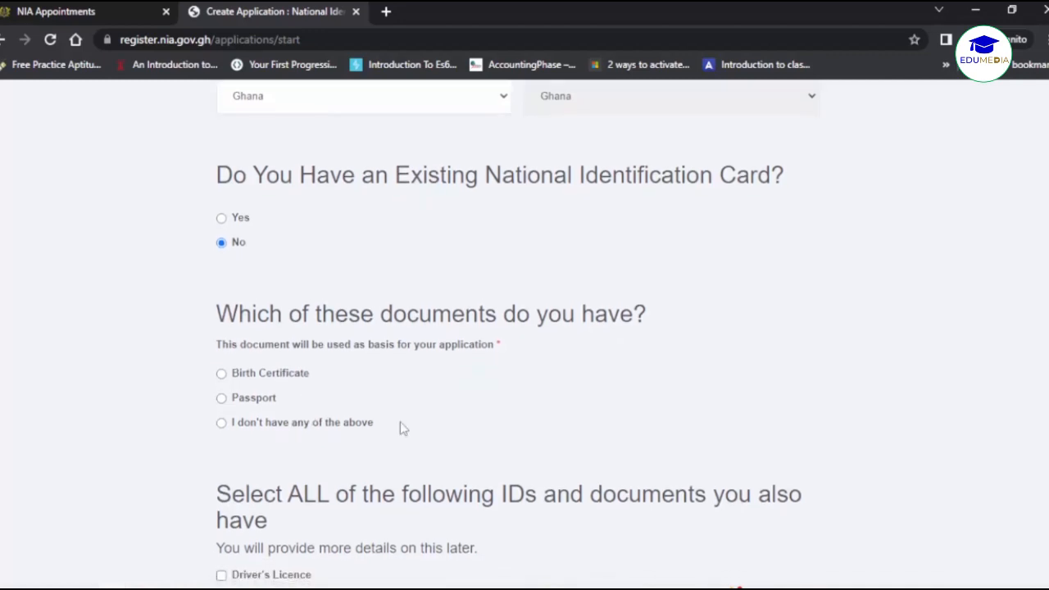
{"action": "left_click", "coordinate": [367, 423]}
Save the declared documents and confirm creating the new application.
{"action": "scroll", "coordinate": [438, 438], "scroll_direction": "down", "scroll_amount": 5}
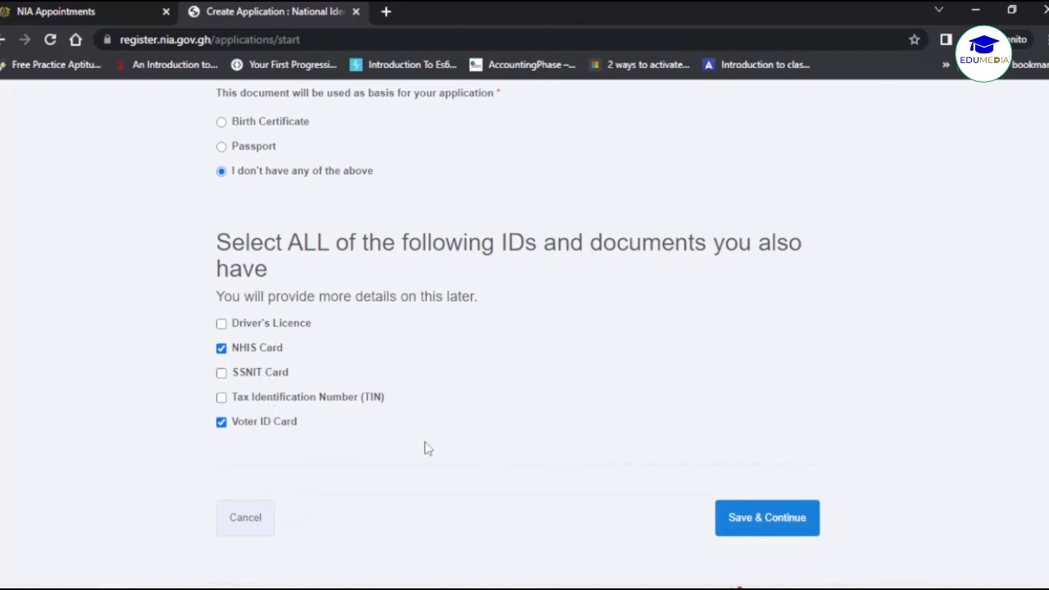
{"action": "scroll", "coordinate": [426, 448], "scroll_direction": "up", "scroll_amount": 2}
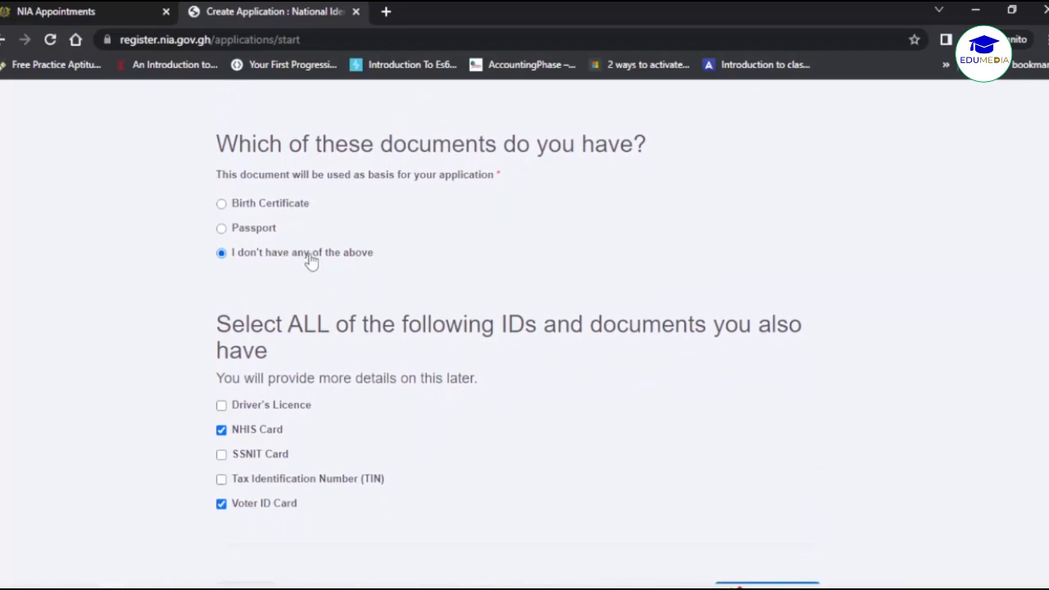
{"action": "scroll", "coordinate": [550, 386], "scroll_direction": "down", "scroll_amount": 2}
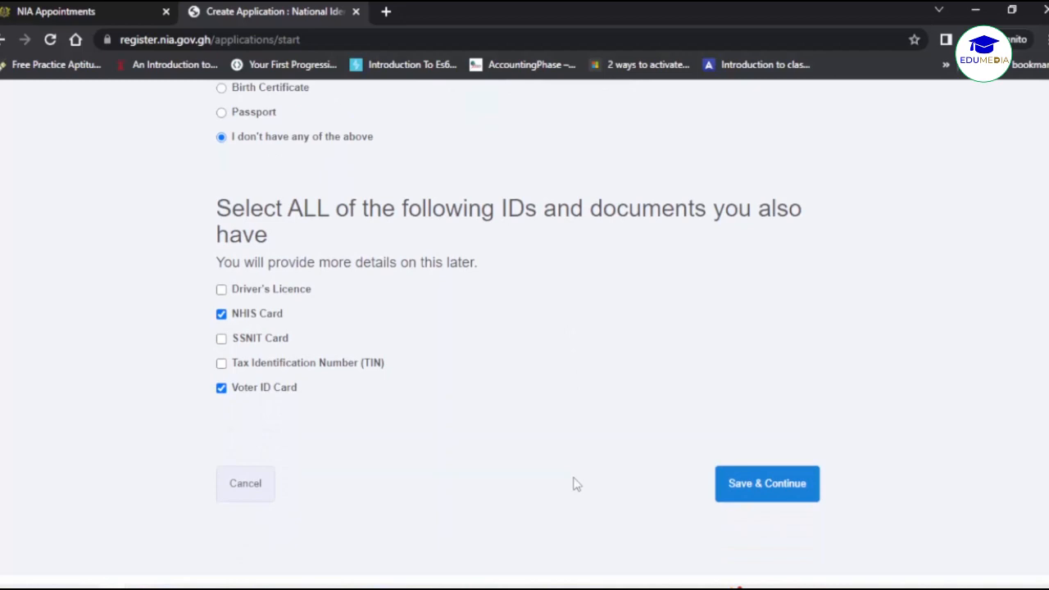
{"action": "left_click", "coordinate": [767, 495]}
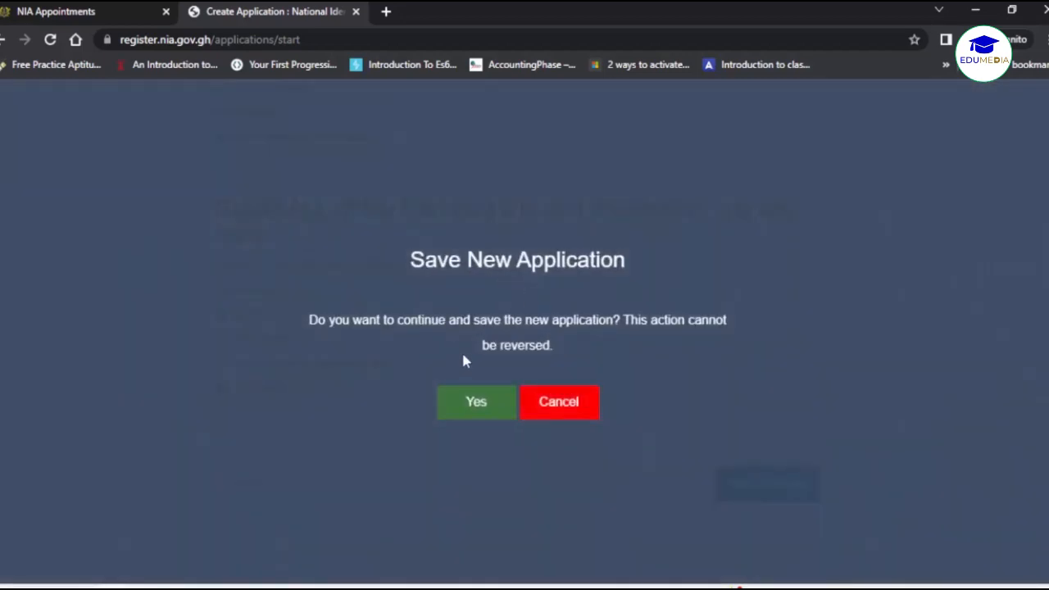
{"action": "left_click", "coordinate": [464, 401]}
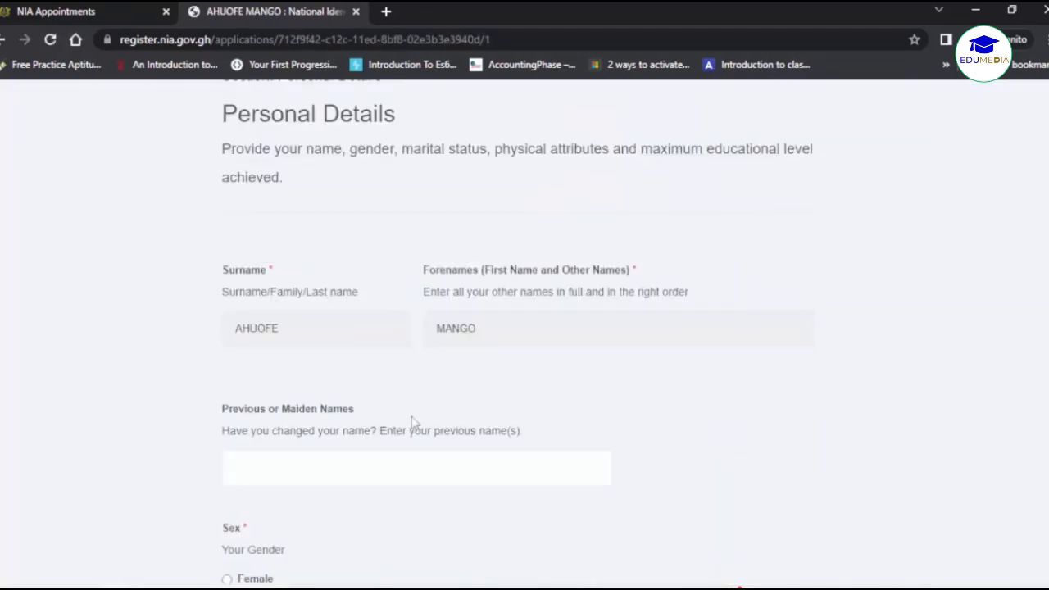
Record the applicant as Male and Single, with a height of 172 cm.
{"action": "scroll", "coordinate": [378, 416], "scroll_direction": "down", "scroll_amount": 1}
{"action": "scroll", "coordinate": [301, 480], "scroll_direction": "down", "scroll_amount": 3}
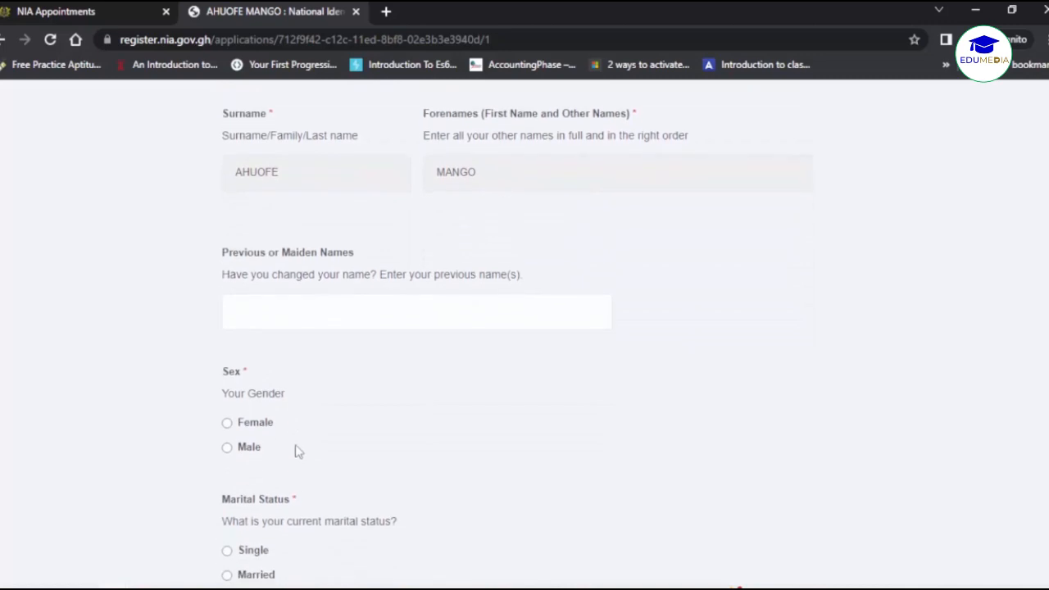
{"action": "left_click", "coordinate": [245, 449]}
{"action": "scroll", "coordinate": [361, 450], "scroll_direction": "down", "scroll_amount": 5}
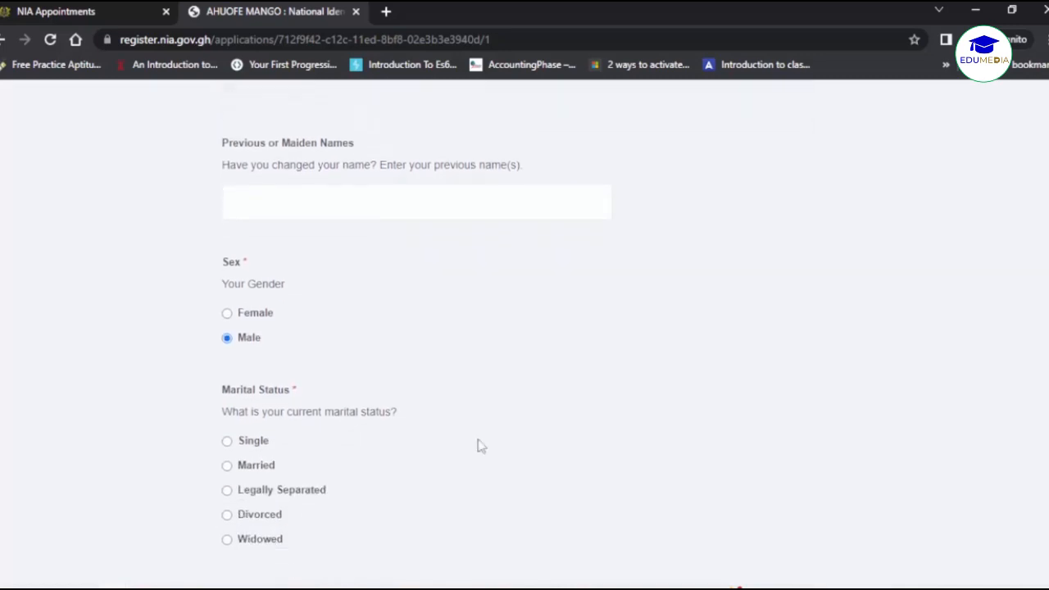
{"action": "left_click", "coordinate": [250, 369]}
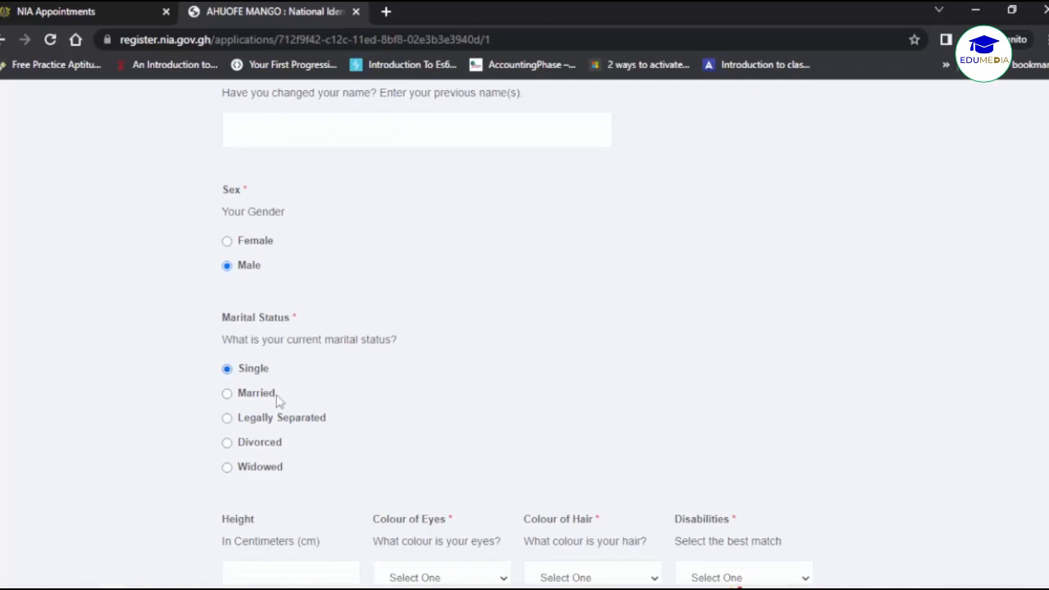
{"action": "scroll", "coordinate": [276, 394], "scroll_direction": "down", "scroll_amount": 2}
{"action": "left_click", "coordinate": [298, 384]}
{"action": "type", "text": "172"}
{"action": "left_click", "coordinate": [433, 494]}
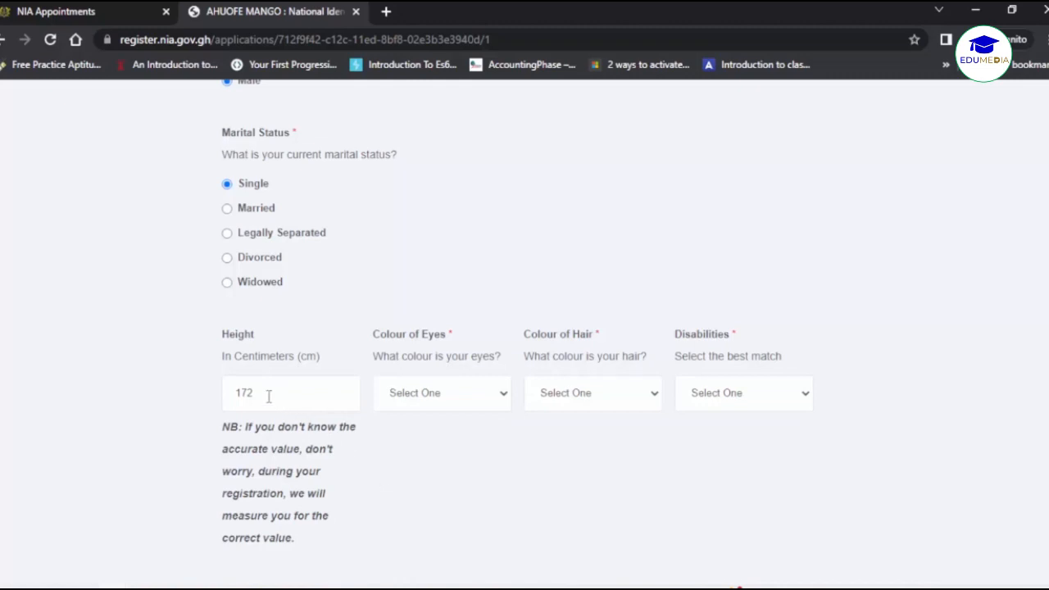
Set eye colour to Brown, hair colour to Black and disabilities to None.
{"action": "double_click", "coordinate": [369, 441]}
{"action": "left_click", "coordinate": [368, 443]}
{"action": "left_click", "coordinate": [468, 402]}
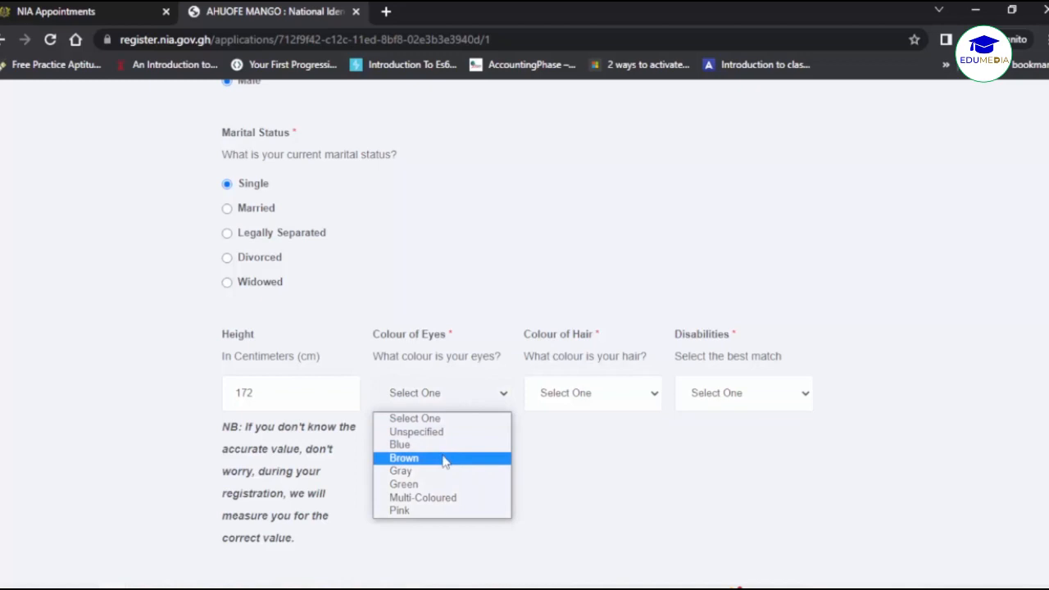
{"action": "left_click", "coordinate": [442, 458]}
{"action": "left_click", "coordinate": [614, 400]}
{"action": "left_click", "coordinate": [589, 460]}
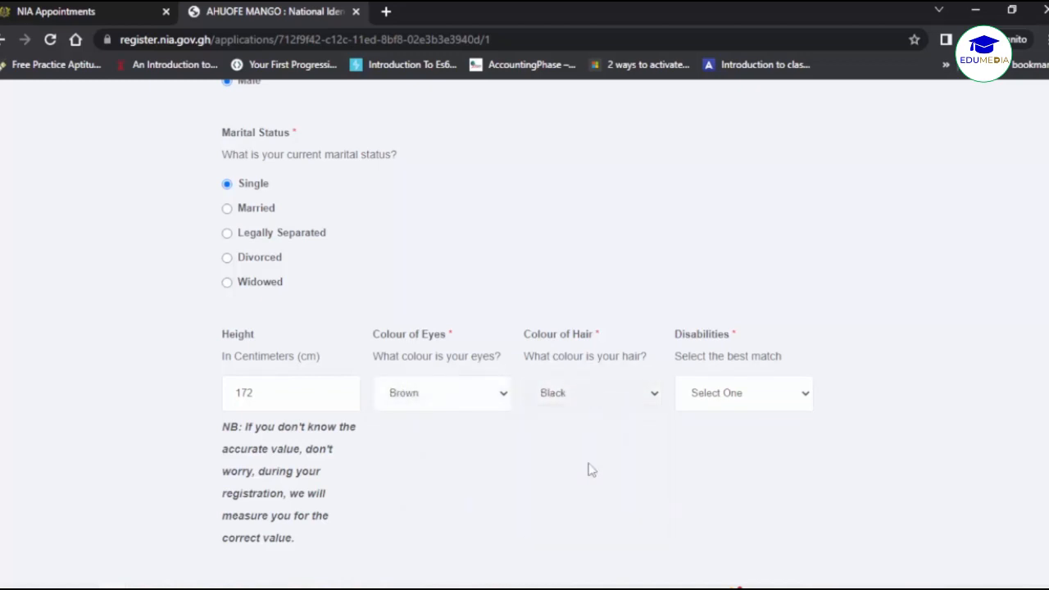
{"action": "left_click", "coordinate": [749, 401]}
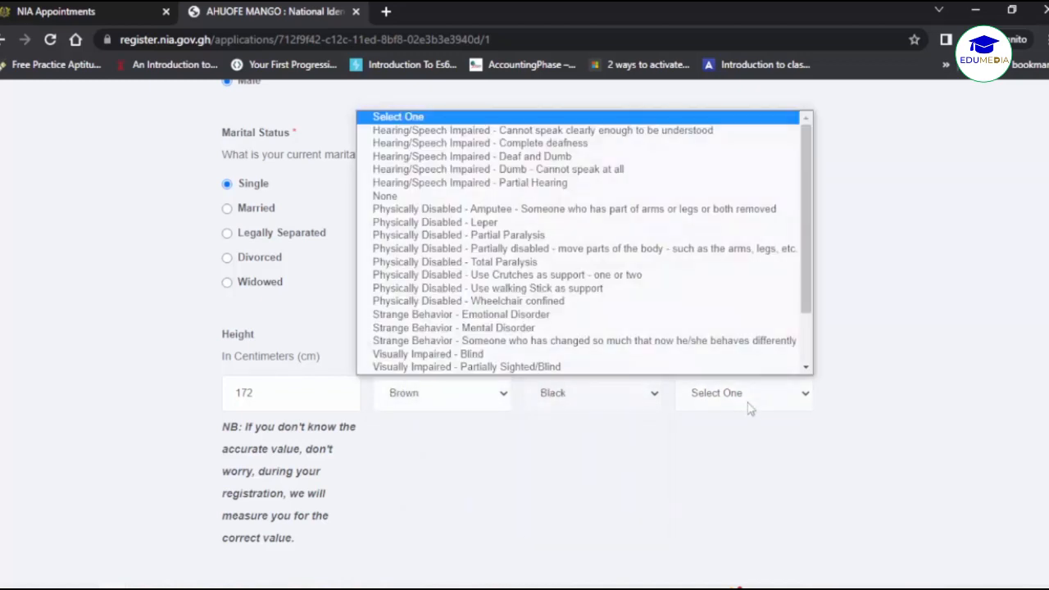
{"action": "left_click", "coordinate": [549, 196]}
Select Tertiary as highest education level and save the personal details.
{"action": "scroll", "coordinate": [504, 448], "scroll_direction": "down", "scroll_amount": 2}
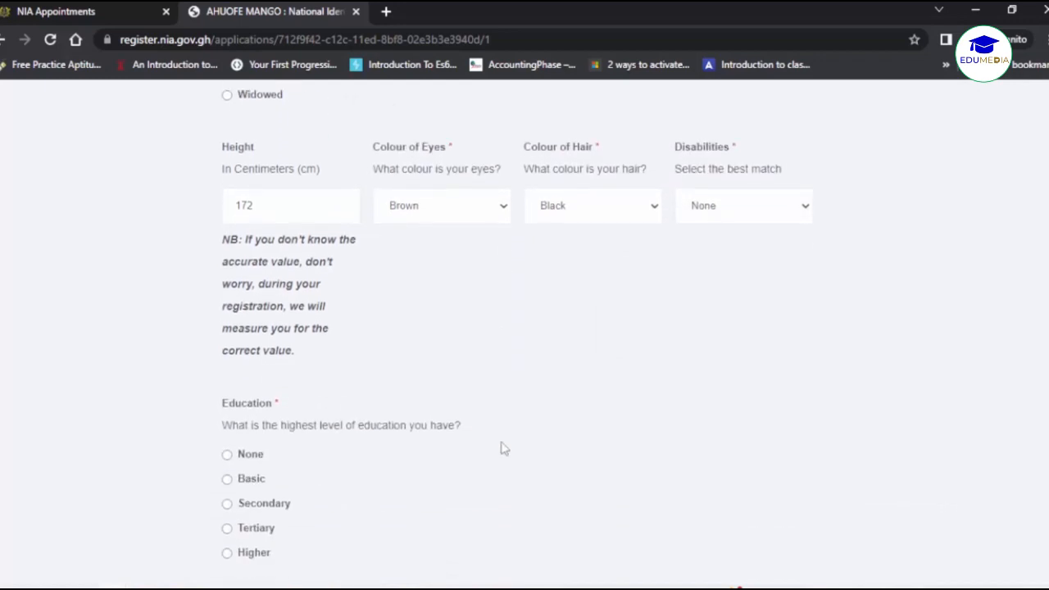
{"action": "scroll", "coordinate": [501, 446], "scroll_direction": "down", "scroll_amount": 2}
{"action": "left_click", "coordinate": [254, 411]}
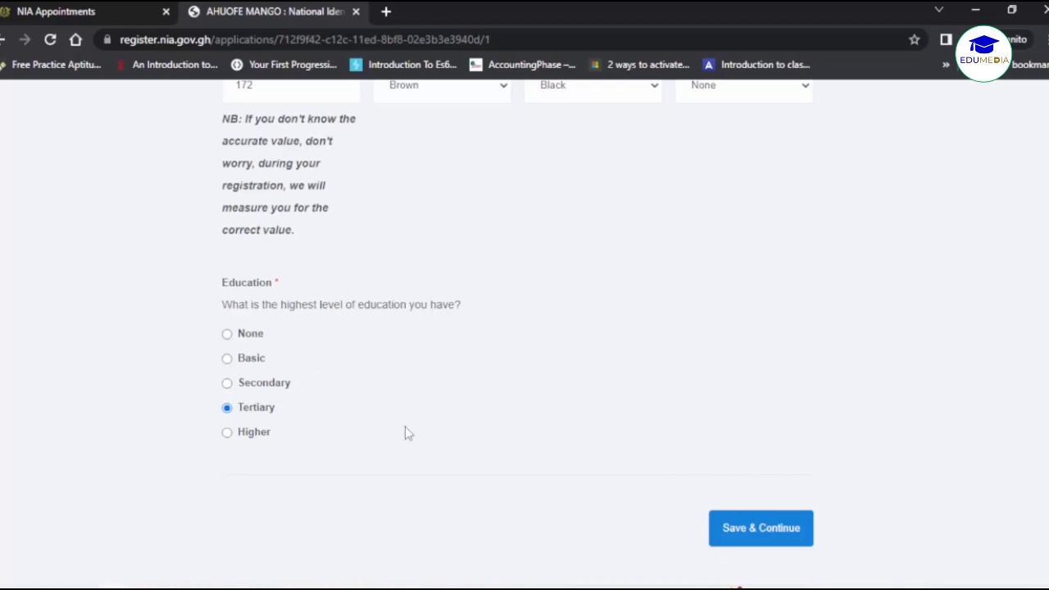
{"action": "left_click", "coordinate": [740, 527]}
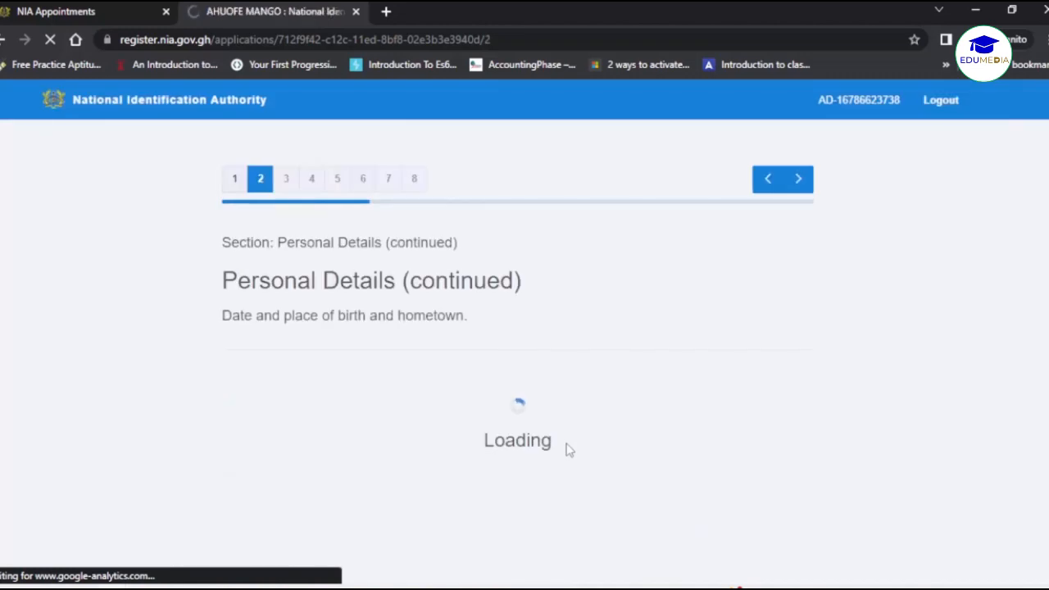
{"action": "scroll", "coordinate": [494, 398], "scroll_direction": "down", "scroll_amount": 2}
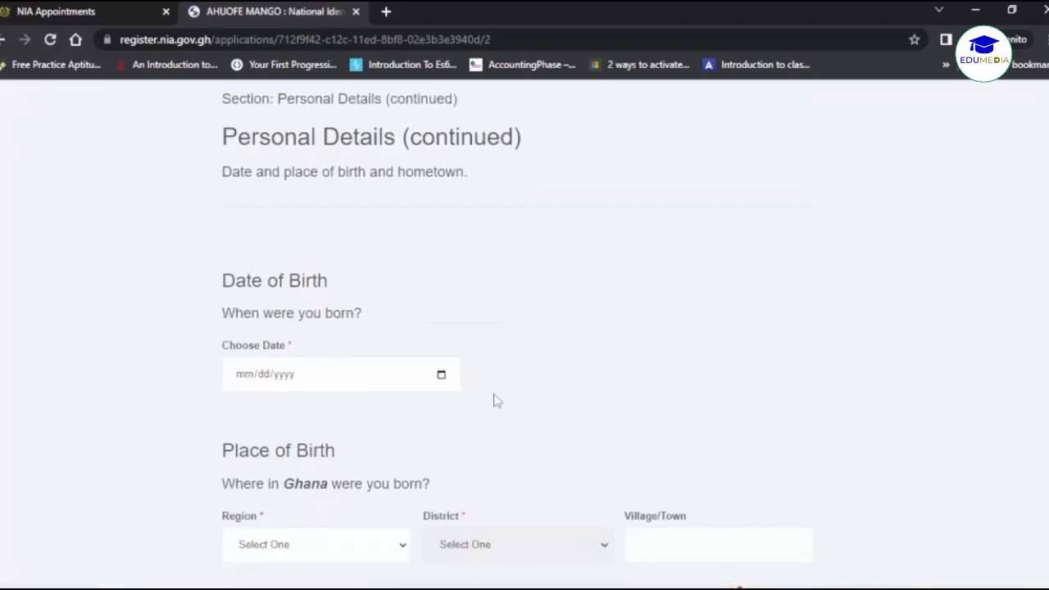
{"action": "left_click", "coordinate": [447, 383]}
{"action": "left_click", "coordinate": [442, 376]}
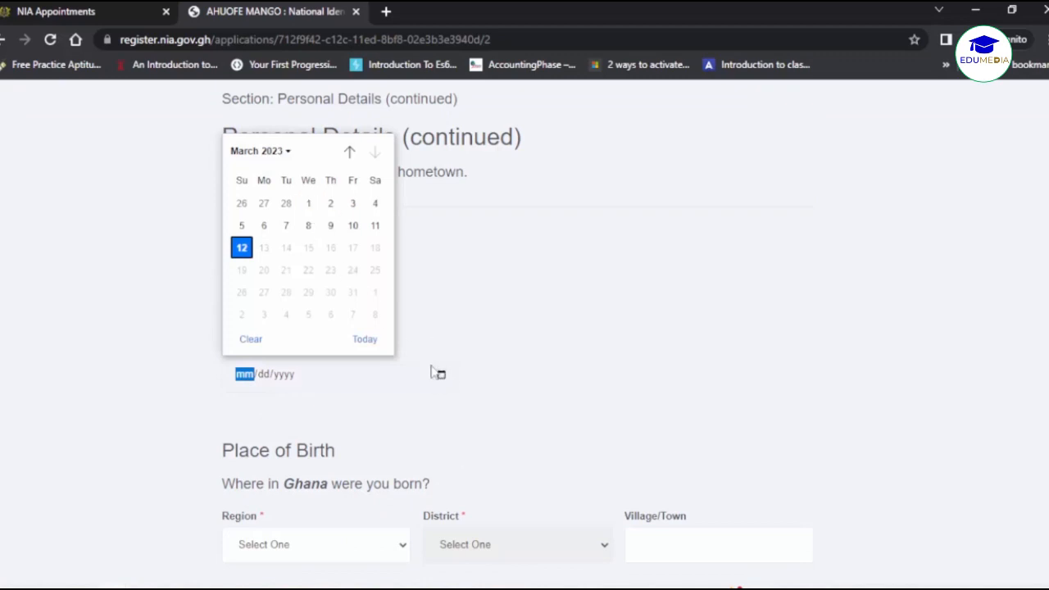
{"action": "left_click", "coordinate": [277, 153]}
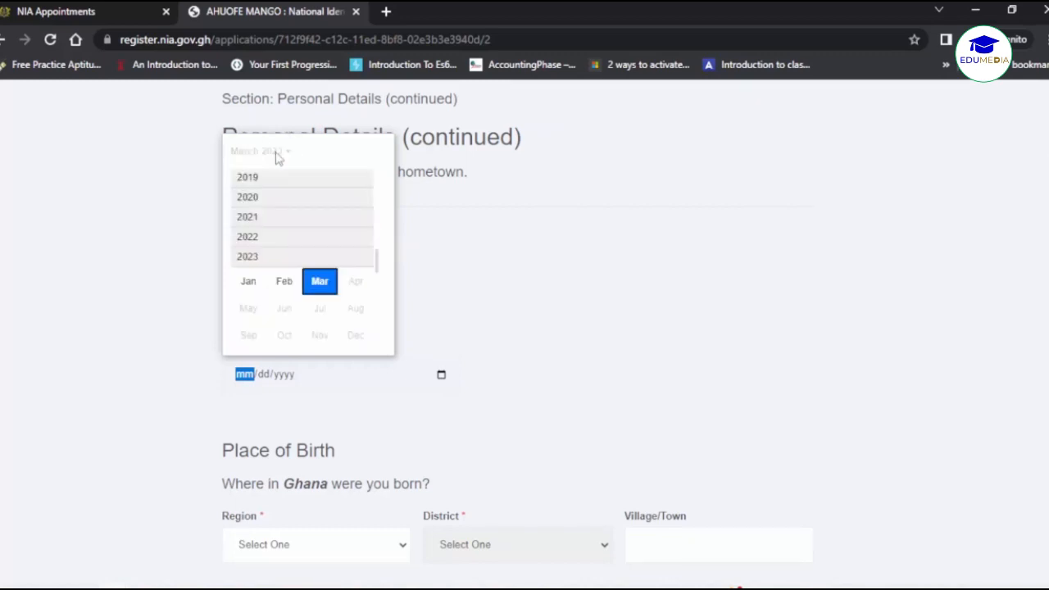
{"action": "scroll", "coordinate": [281, 220], "scroll_direction": "up", "scroll_amount": 10}
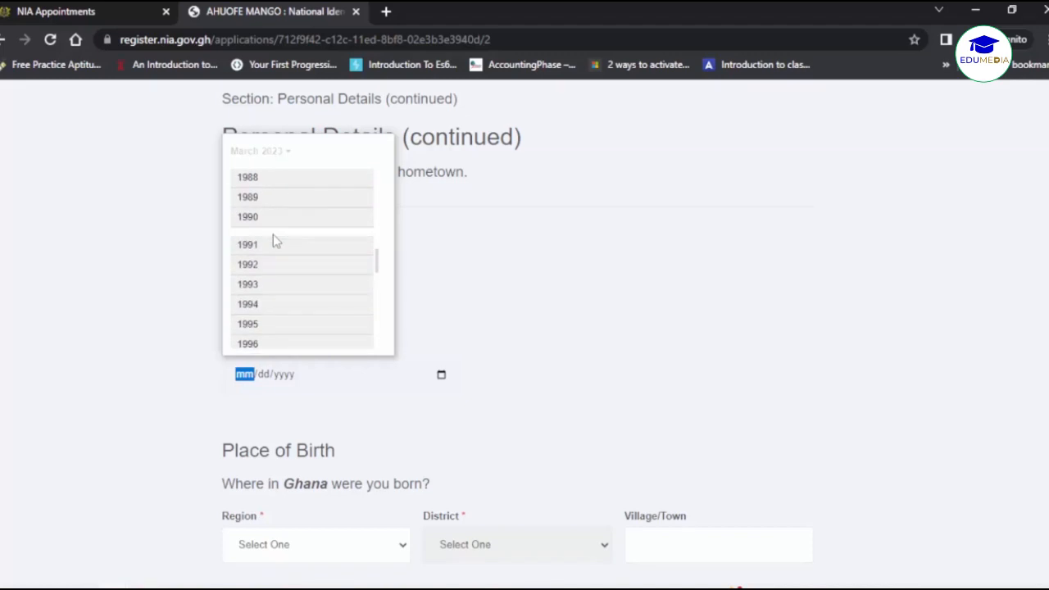
{"action": "left_click", "coordinate": [276, 237]}
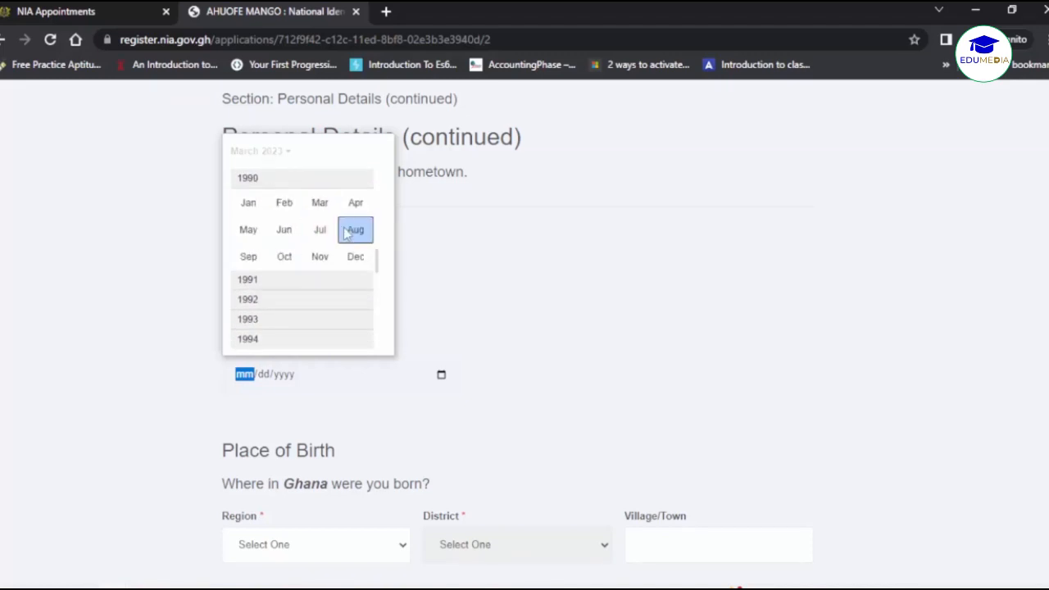
{"action": "left_click", "coordinate": [259, 257]}
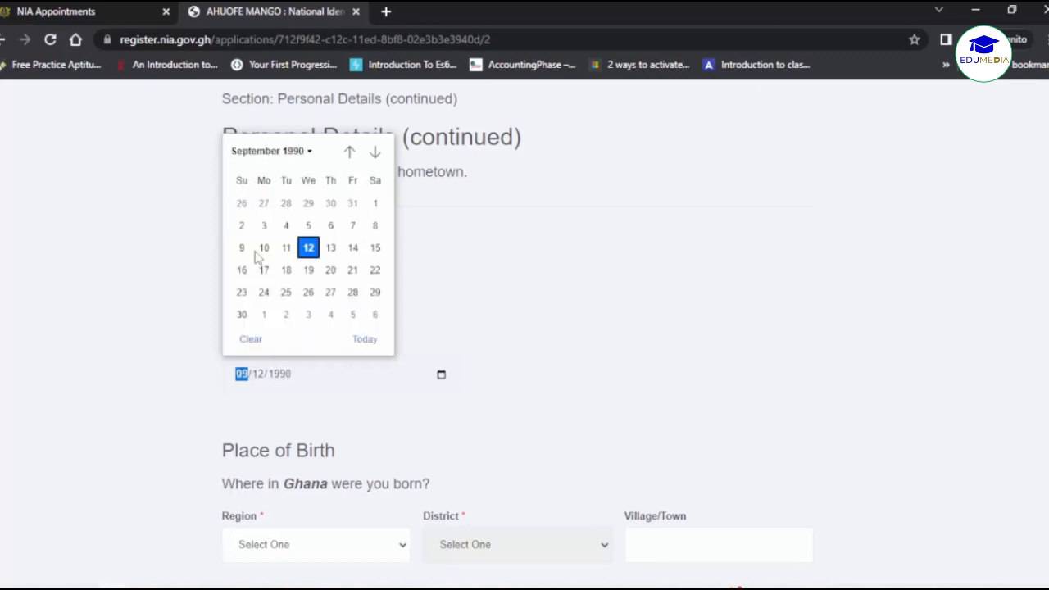
{"action": "left_click", "coordinate": [308, 250]}
{"action": "left_click", "coordinate": [519, 393]}
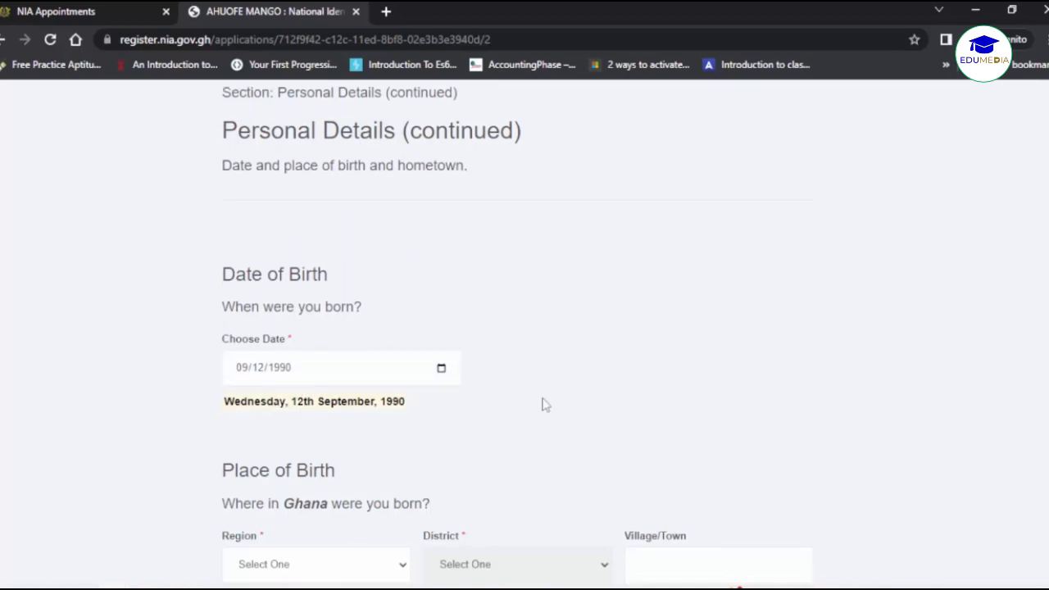
{"action": "scroll", "coordinate": [543, 402], "scroll_direction": "down", "scroll_amount": 1}
Set place of birth to Oti region, Jasikan District, town Jasikan.
{"action": "scroll", "coordinate": [459, 400], "scroll_direction": "down", "scroll_amount": 2}
{"action": "left_click", "coordinate": [381, 397]}
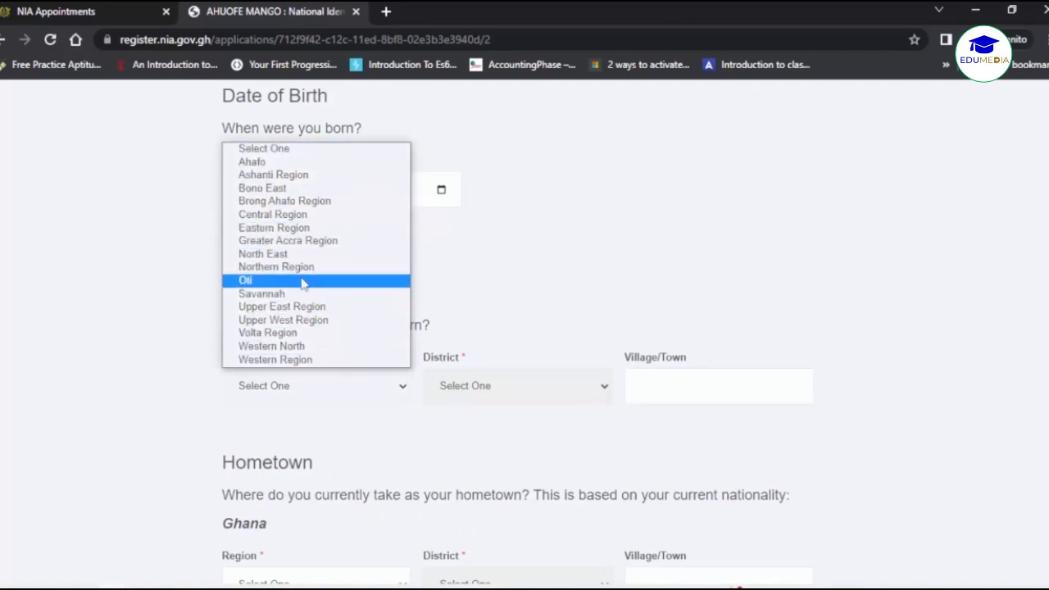
{"action": "left_click", "coordinate": [262, 280]}
{"action": "left_click", "coordinate": [529, 393]}
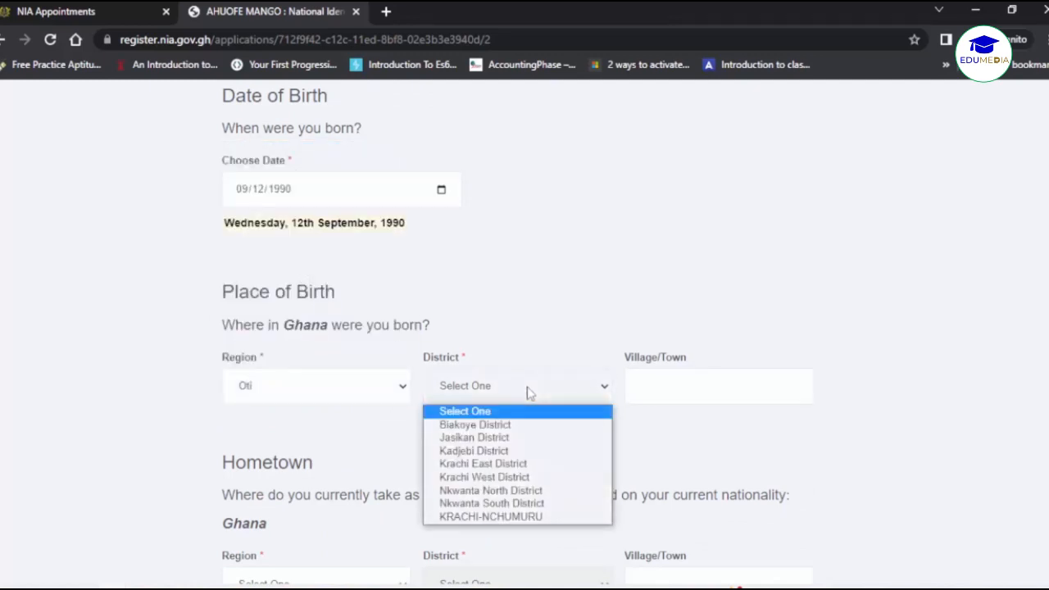
{"action": "left_click", "coordinate": [512, 437]}
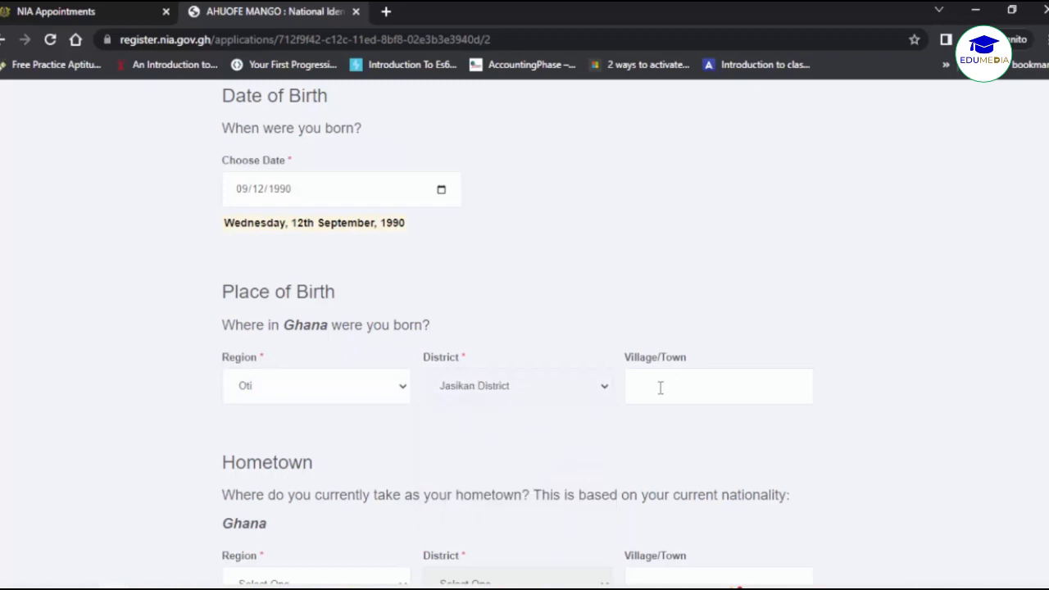
{"action": "left_click", "coordinate": [660, 387]}
{"action": "type", "text": "Jasikan"}
Set hometown to Eastern Region, Fanteakwa District, Asiakwa, and bring up the occupation list.
{"action": "scroll", "coordinate": [625, 429], "scroll_direction": "down", "scroll_amount": 2}
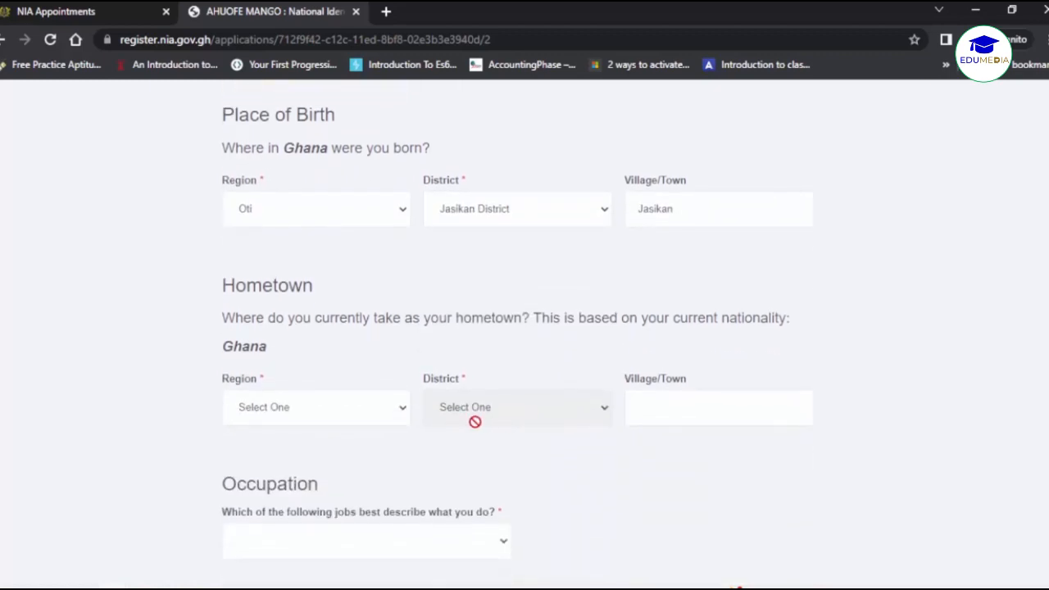
{"action": "left_click", "coordinate": [403, 415]}
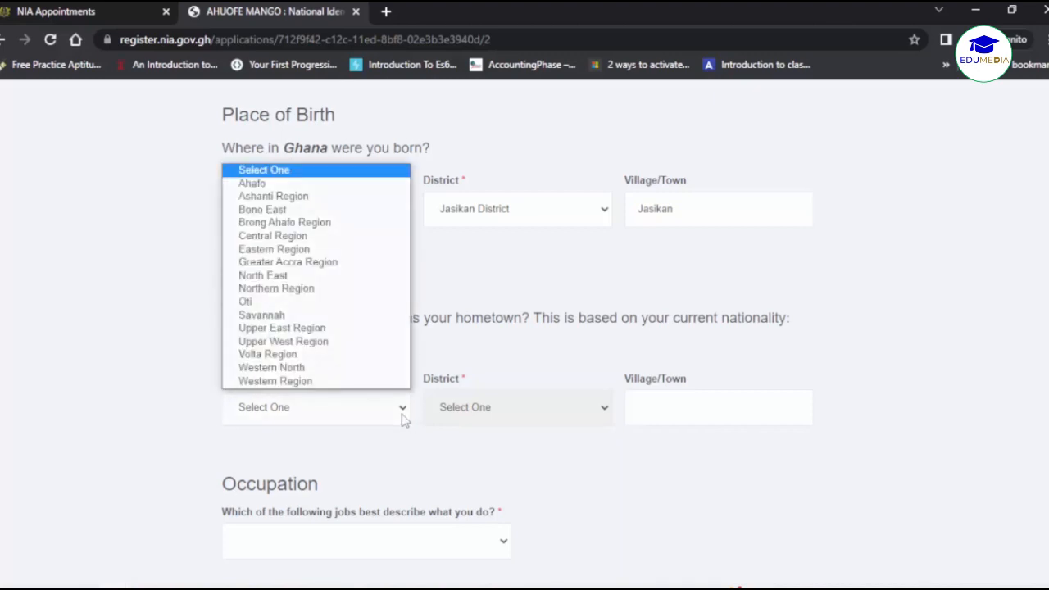
{"action": "left_click", "coordinate": [320, 249]}
{"action": "left_click", "coordinate": [527, 410]}
{"action": "left_click", "coordinate": [482, 262]}
{"action": "left_click", "coordinate": [657, 403]}
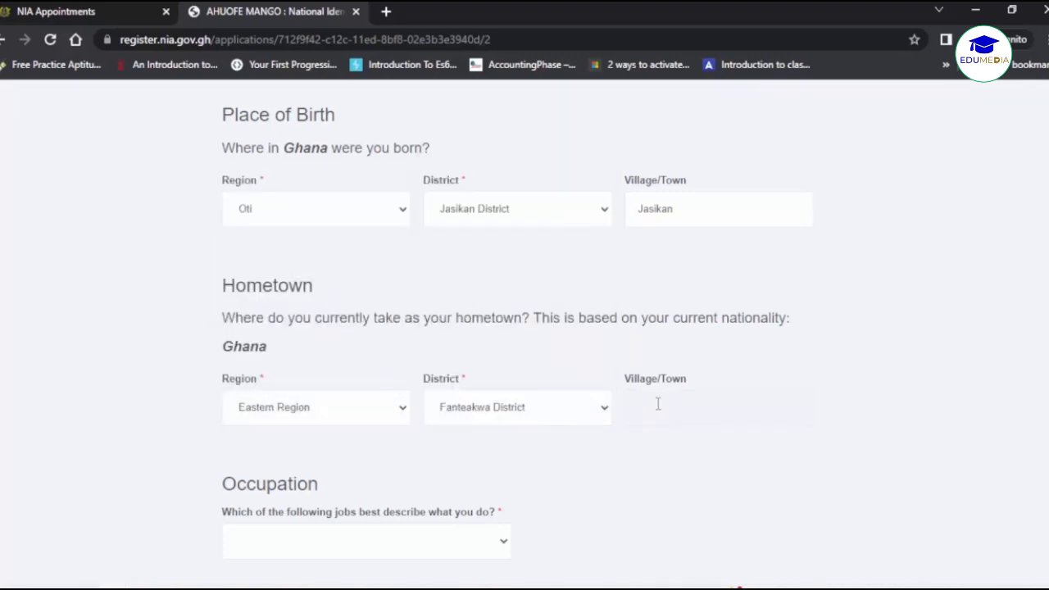
{"action": "type", "text": "Asiakwa"}
{"action": "left_click", "coordinate": [628, 456]}
{"action": "scroll", "coordinate": [627, 455], "scroll_direction": "down", "scroll_amount": 2}
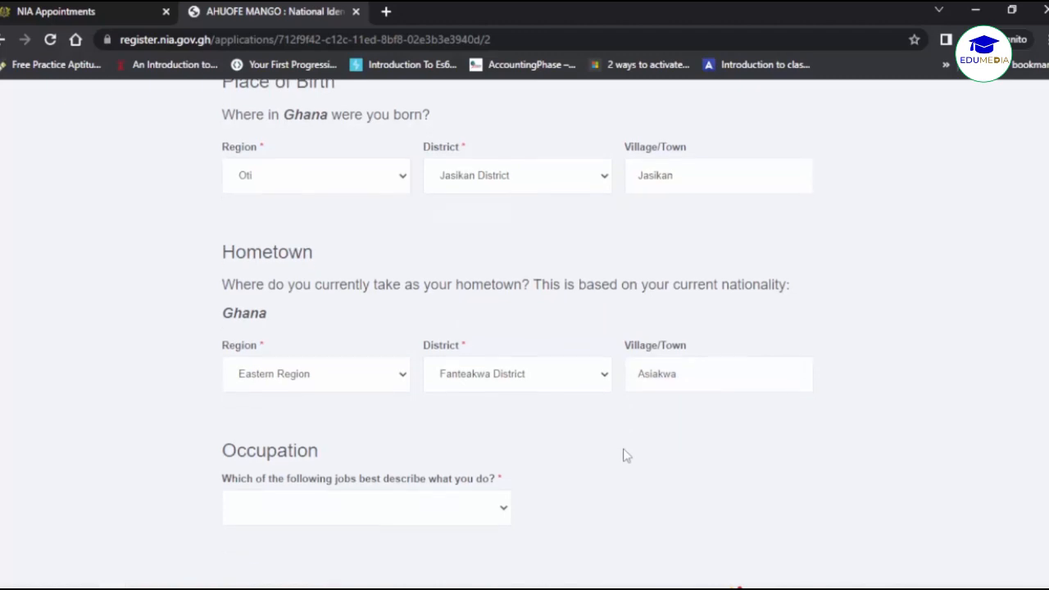
{"action": "left_click", "coordinate": [504, 392]}
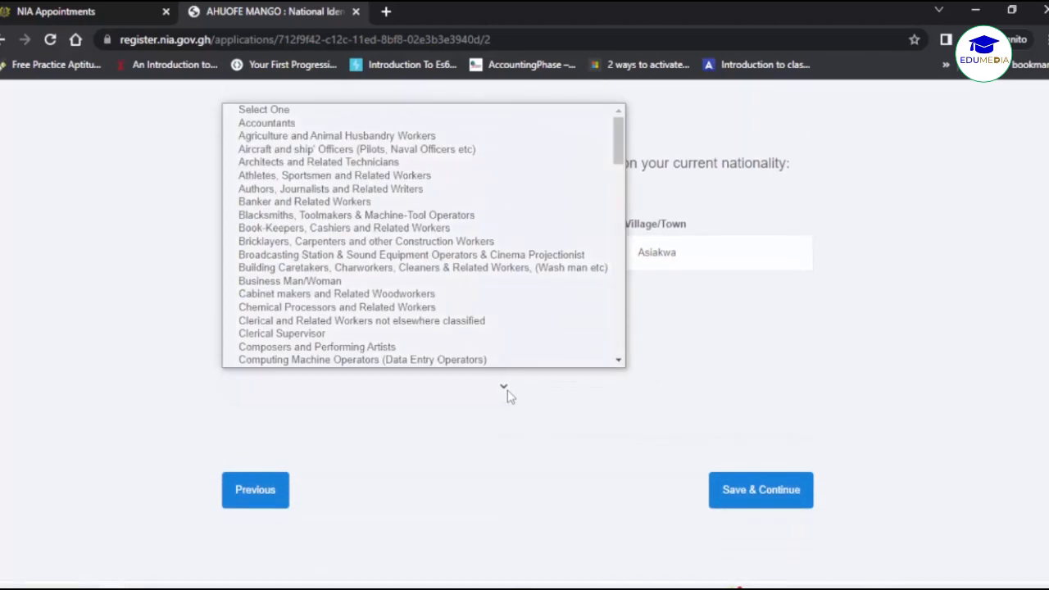
Choose IT Professional and Related Workers as occupation and save the step.
{"action": "scroll", "coordinate": [467, 333], "scroll_direction": "down", "scroll_amount": 5}
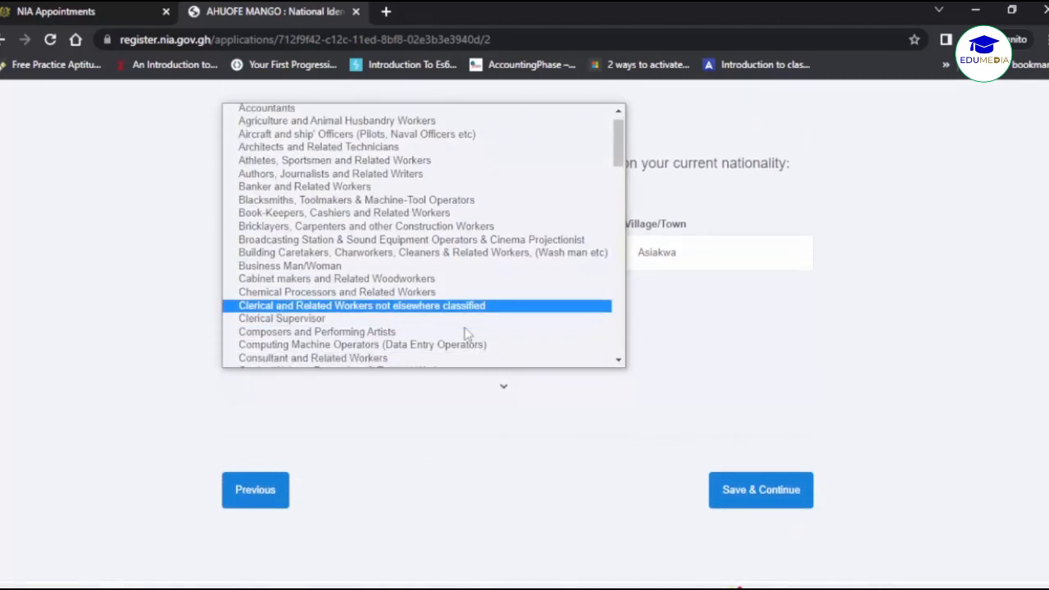
{"action": "scroll", "coordinate": [467, 333], "scroll_direction": "down", "scroll_amount": 5}
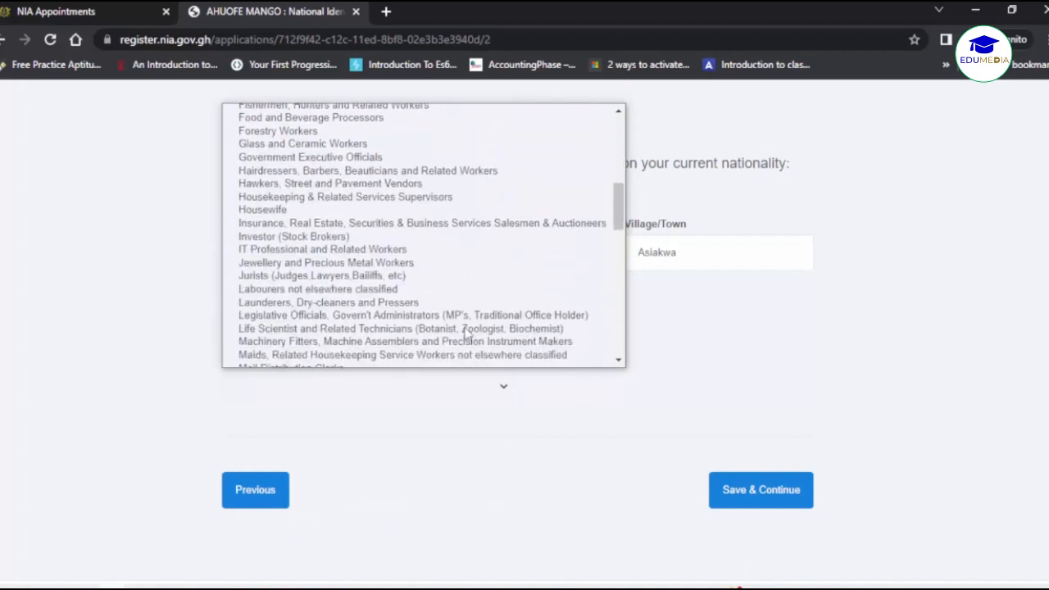
{"action": "left_click", "coordinate": [402, 250]}
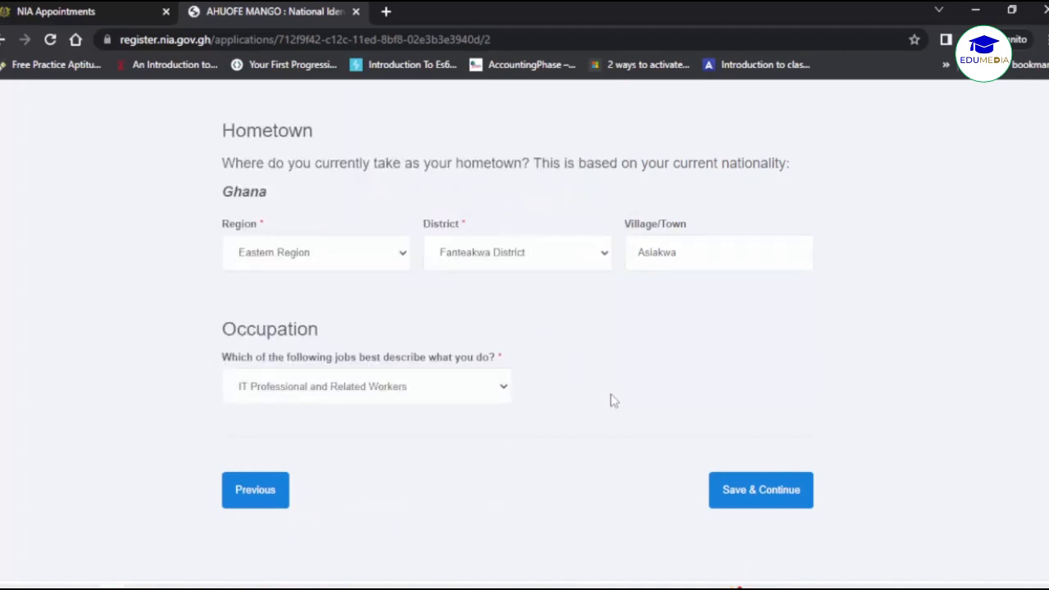
{"action": "left_click", "coordinate": [735, 492]}
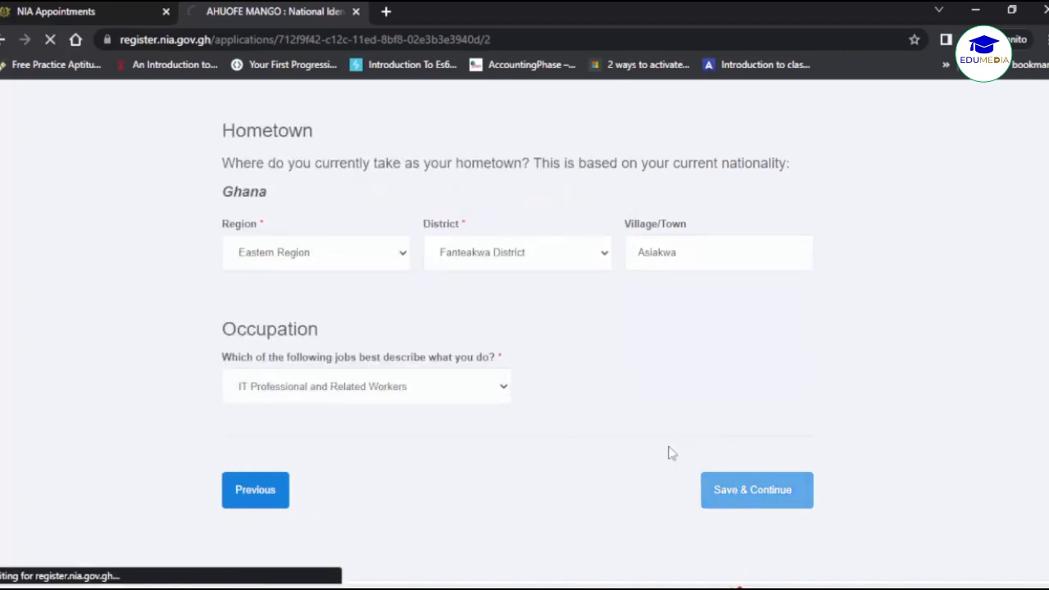
{"action": "scroll", "coordinate": [644, 440], "scroll_direction": "down", "scroll_amount": 3}
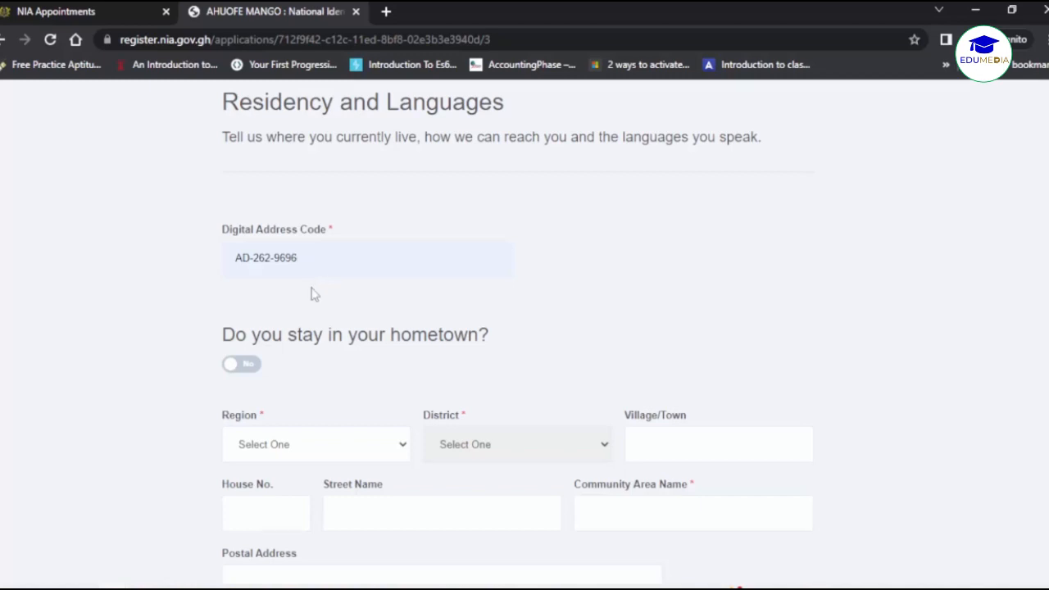
Set residence to Ashanti Region, Kwabre District, with Aboaso as village/town and community area.
{"action": "scroll", "coordinate": [312, 293], "scroll_direction": "down", "scroll_amount": 1}
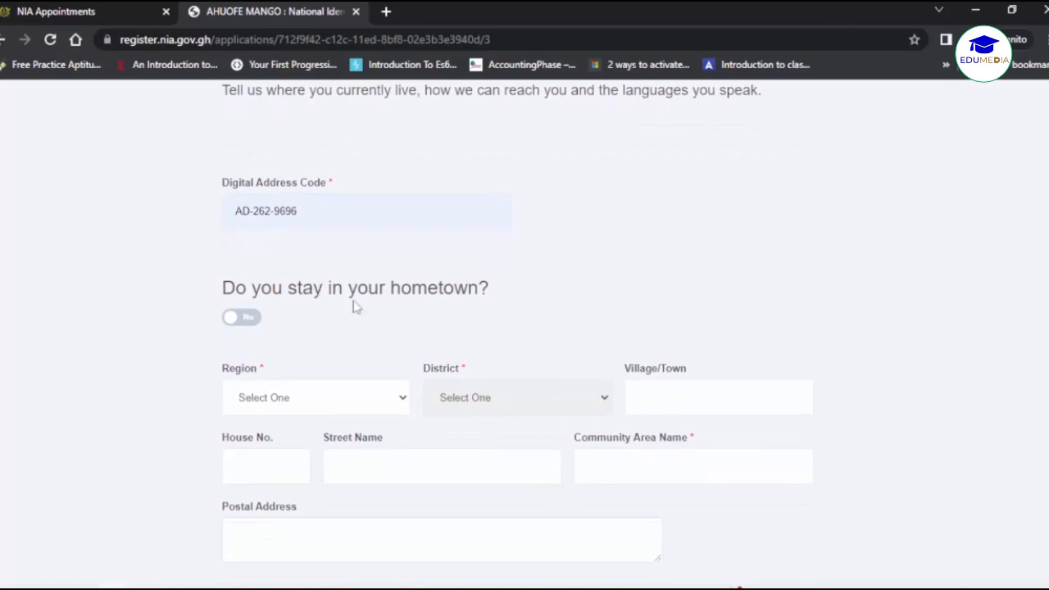
{"action": "scroll", "coordinate": [344, 320], "scroll_direction": "down", "scroll_amount": 1}
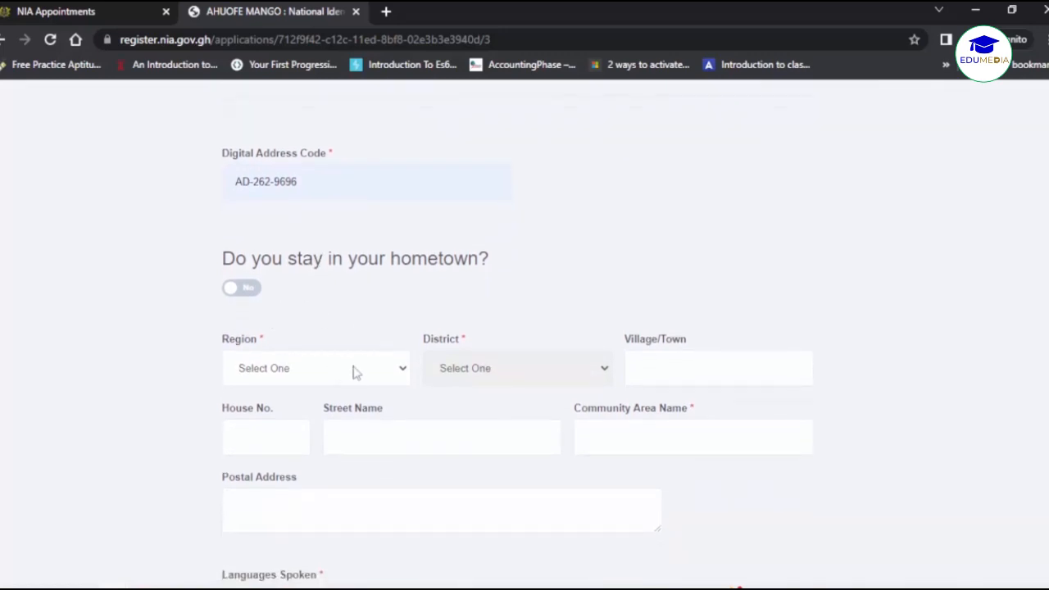
{"action": "double_click", "coordinate": [249, 291]}
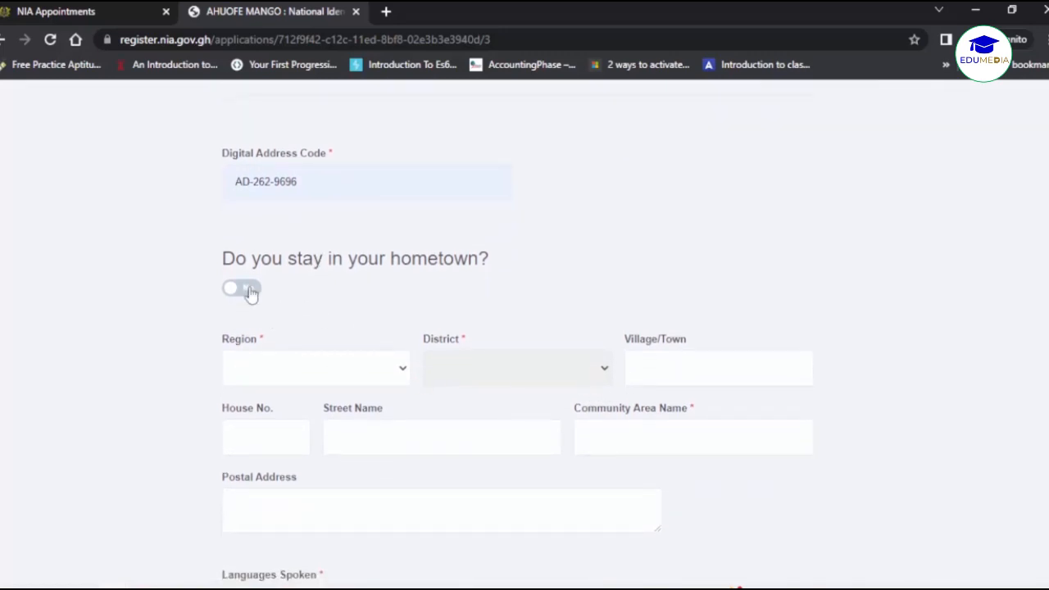
{"action": "left_click", "coordinate": [360, 370]}
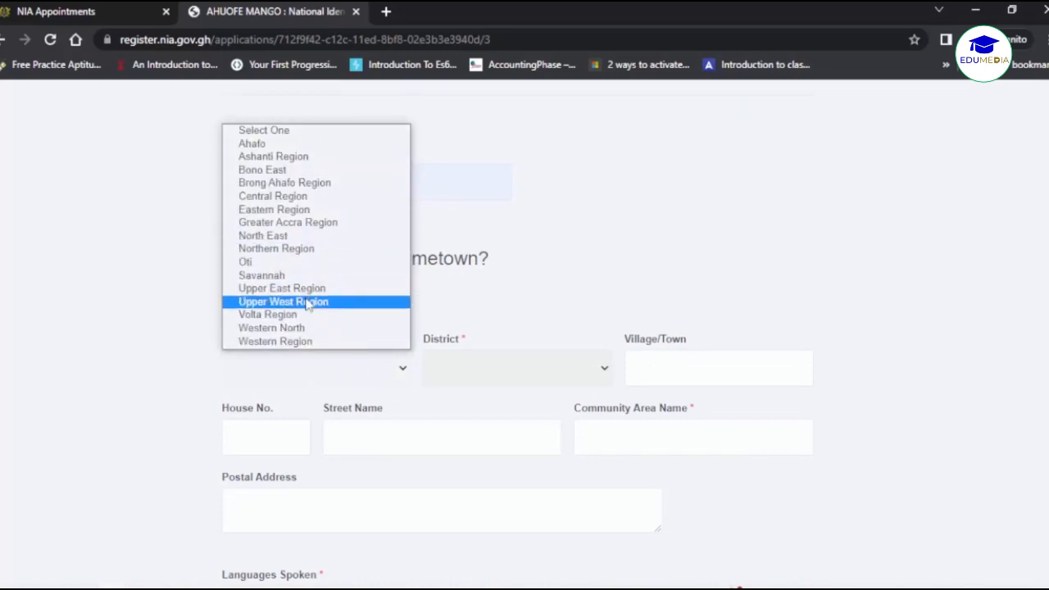
{"action": "left_click", "coordinate": [299, 158]}
{"action": "left_click", "coordinate": [494, 365]}
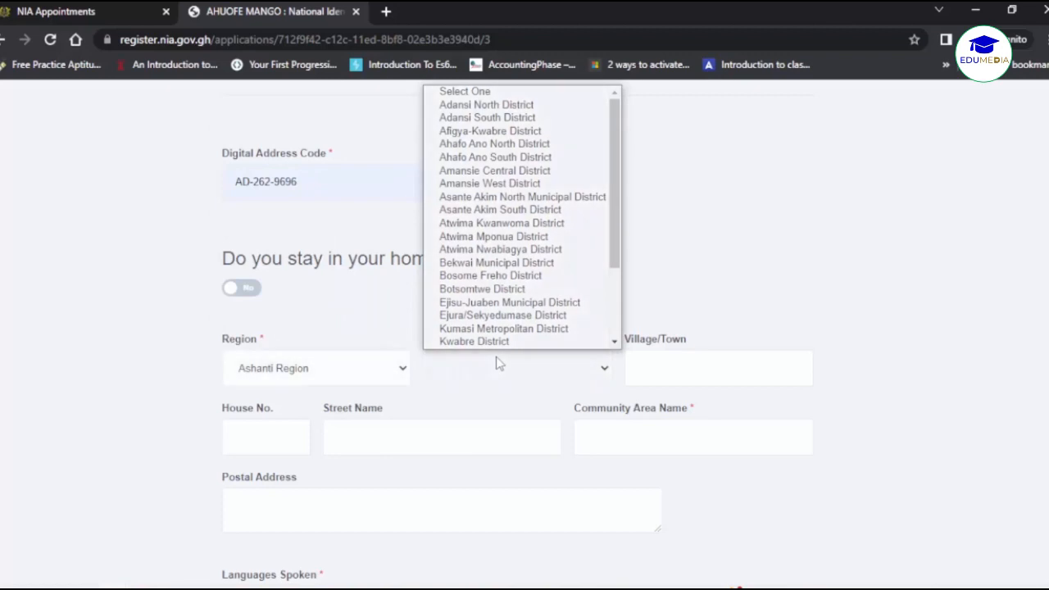
{"action": "left_click", "coordinate": [528, 342]}
{"action": "left_click", "coordinate": [553, 392]}
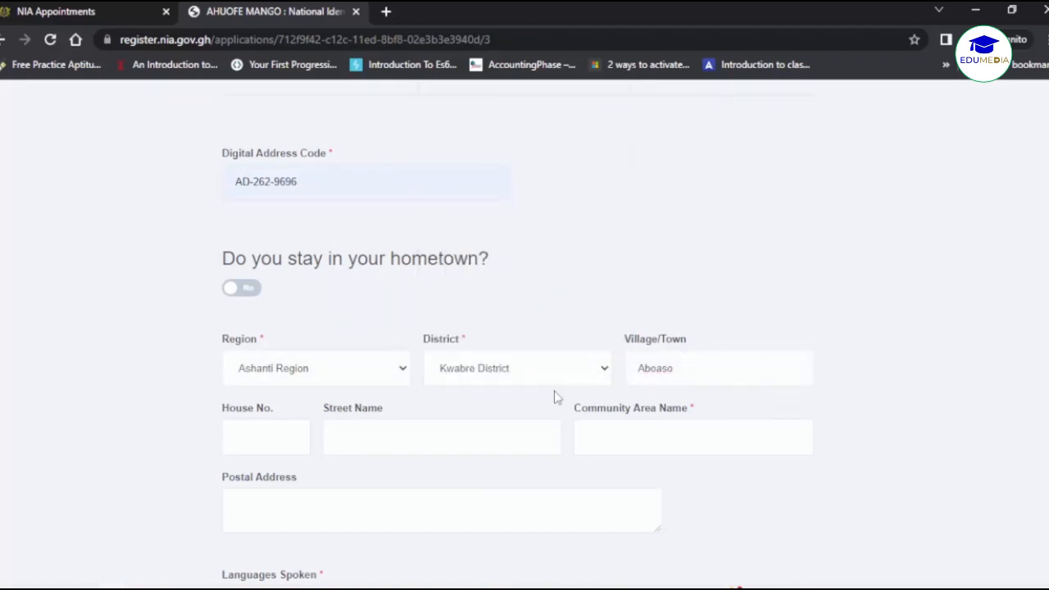
{"action": "scroll", "coordinate": [553, 393], "scroll_direction": "down", "scroll_amount": 2}
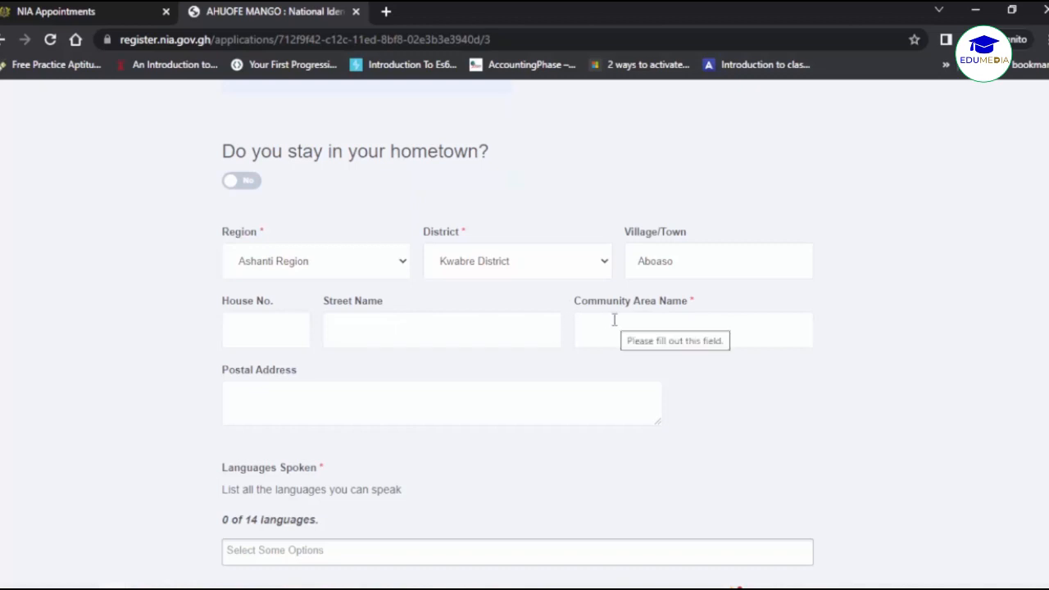
{"action": "left_click", "coordinate": [613, 319]}
{"action": "type", "text": "Aboaso"}
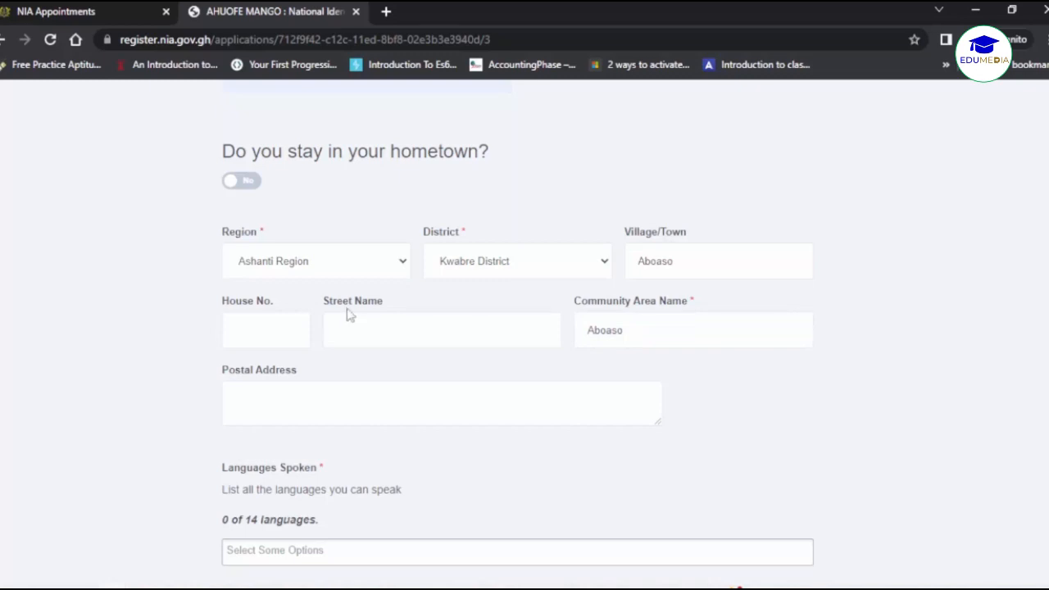
{"action": "scroll", "coordinate": [370, 336], "scroll_direction": "down", "scroll_amount": 2}
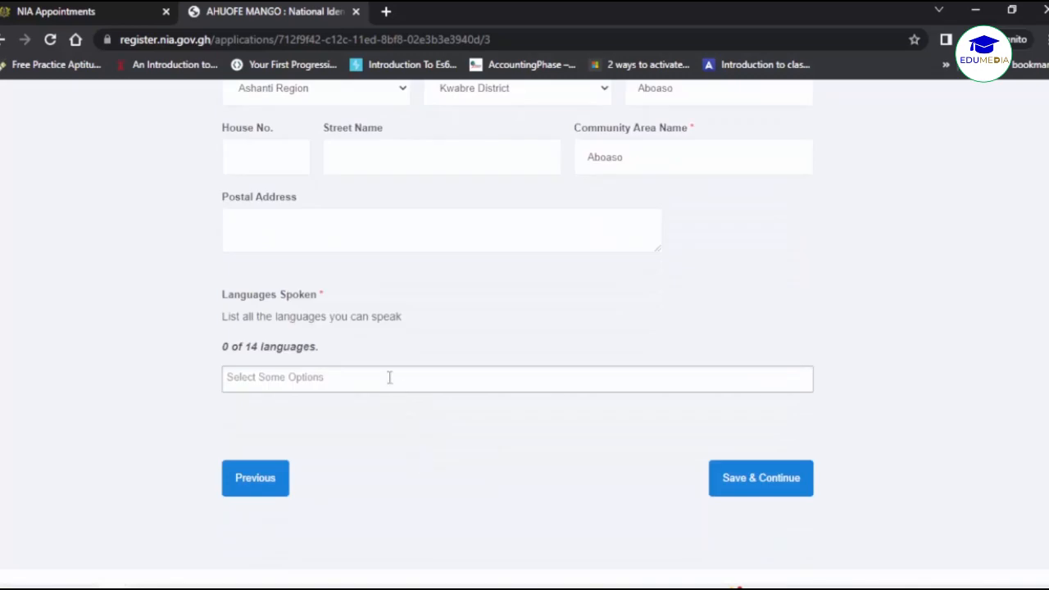
Select Akuapem Twi, Ewe, Hausa, Arabic, English and French as spoken languages, then save.
{"action": "left_click", "coordinate": [382, 372]}
{"action": "scroll", "coordinate": [380, 388], "scroll_direction": "down", "scroll_amount": 1}
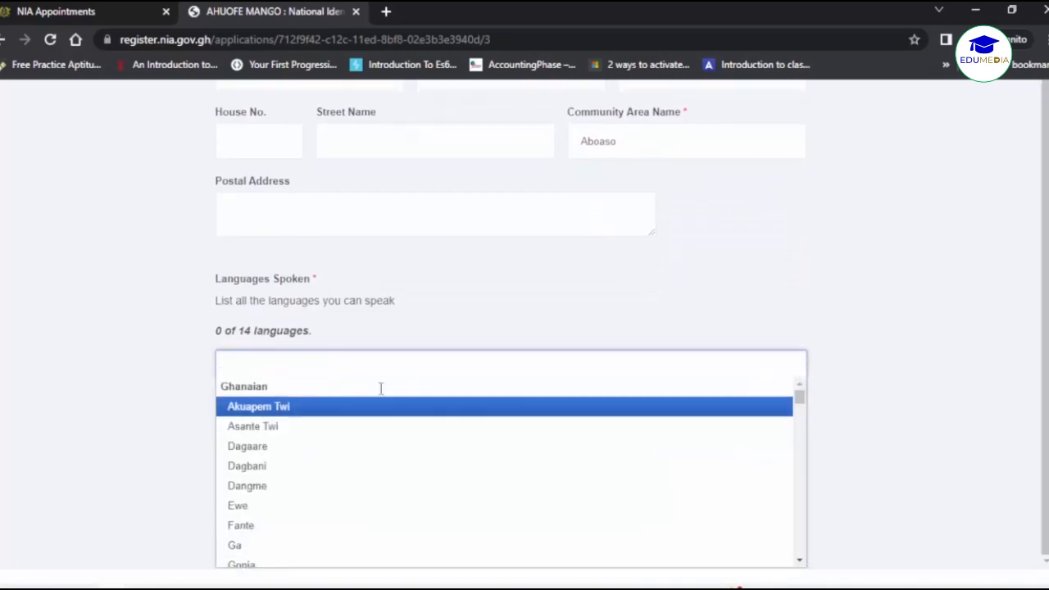
{"action": "scroll", "coordinate": [176, 405], "scroll_direction": "down", "scroll_amount": 1}
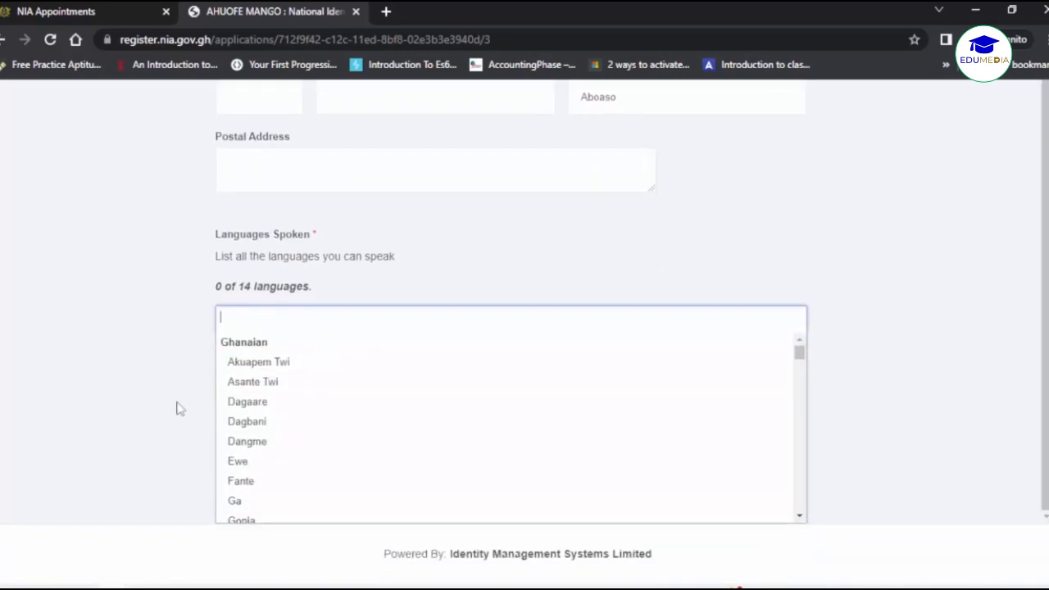
{"action": "scroll", "coordinate": [267, 415], "scroll_direction": "down", "scroll_amount": 2}
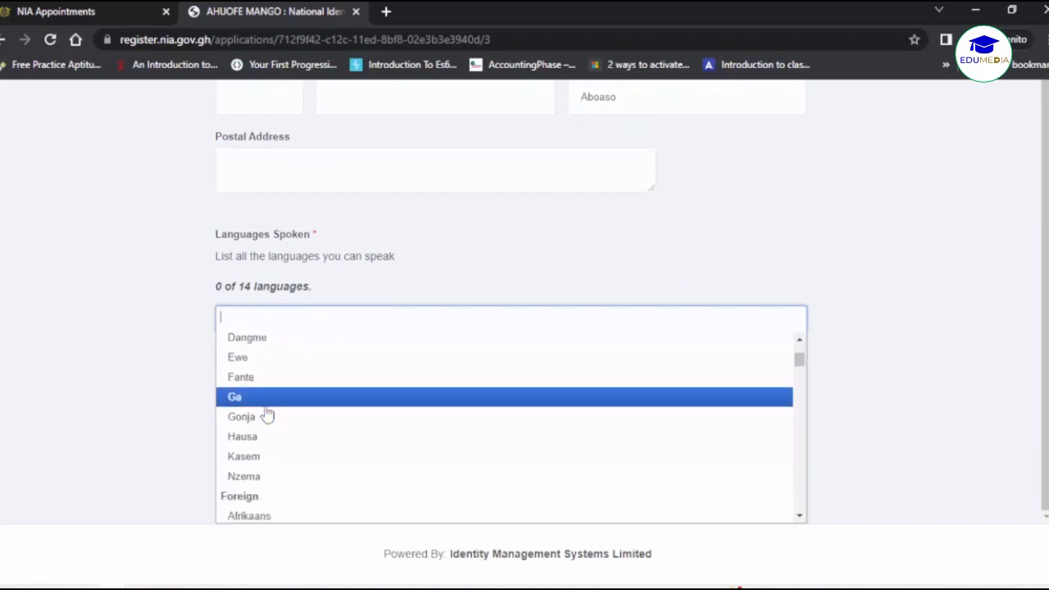
{"action": "scroll", "coordinate": [269, 417], "scroll_direction": "up", "scroll_amount": 2}
{"action": "left_click", "coordinate": [270, 365]}
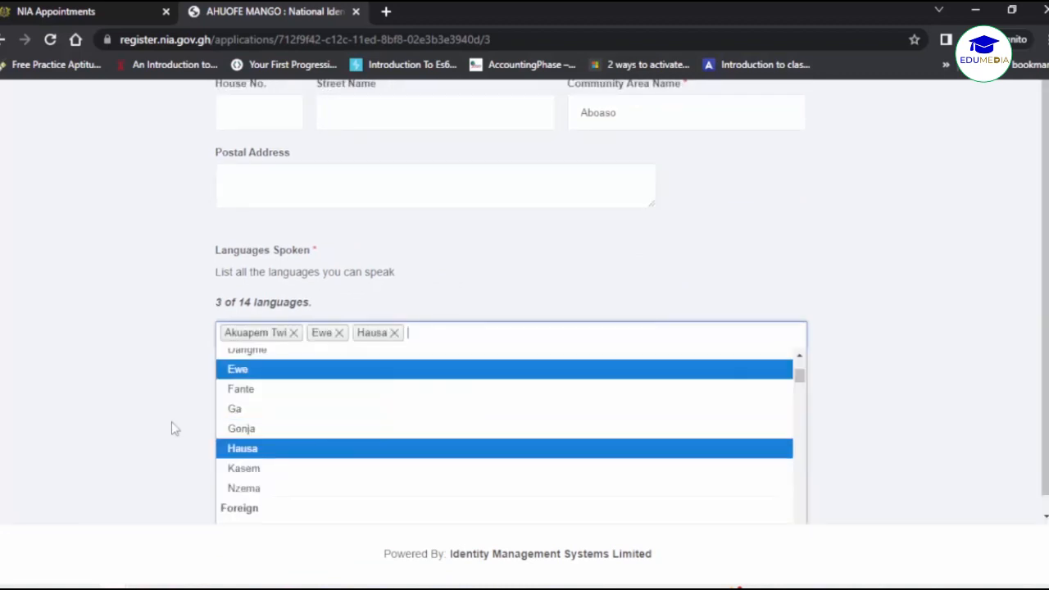
{"action": "scroll", "coordinate": [172, 424], "scroll_direction": "down", "scroll_amount": 1}
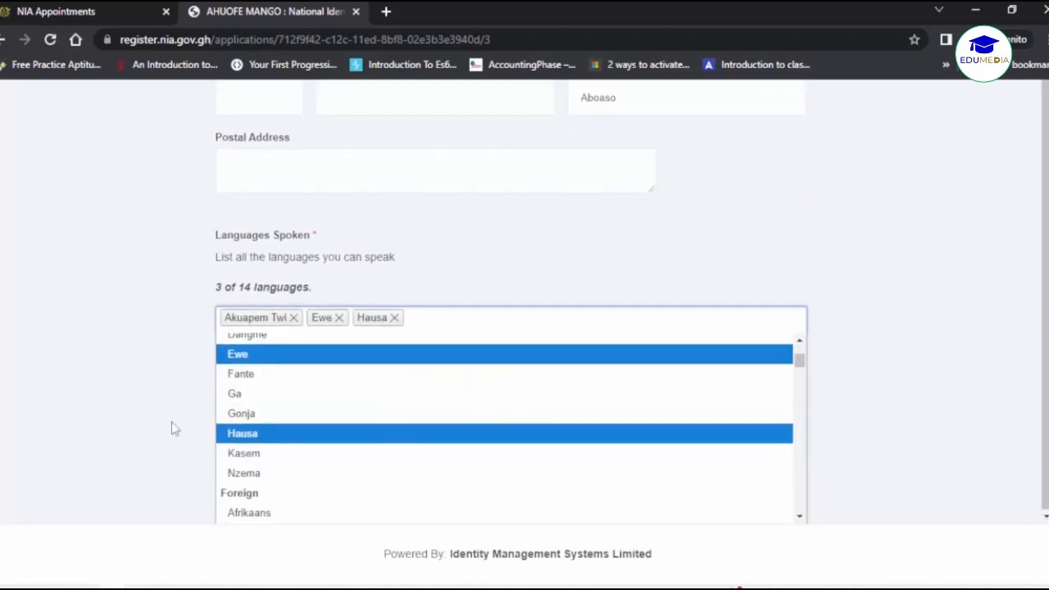
{"action": "scroll", "coordinate": [397, 402], "scroll_direction": "up", "scroll_amount": 1}
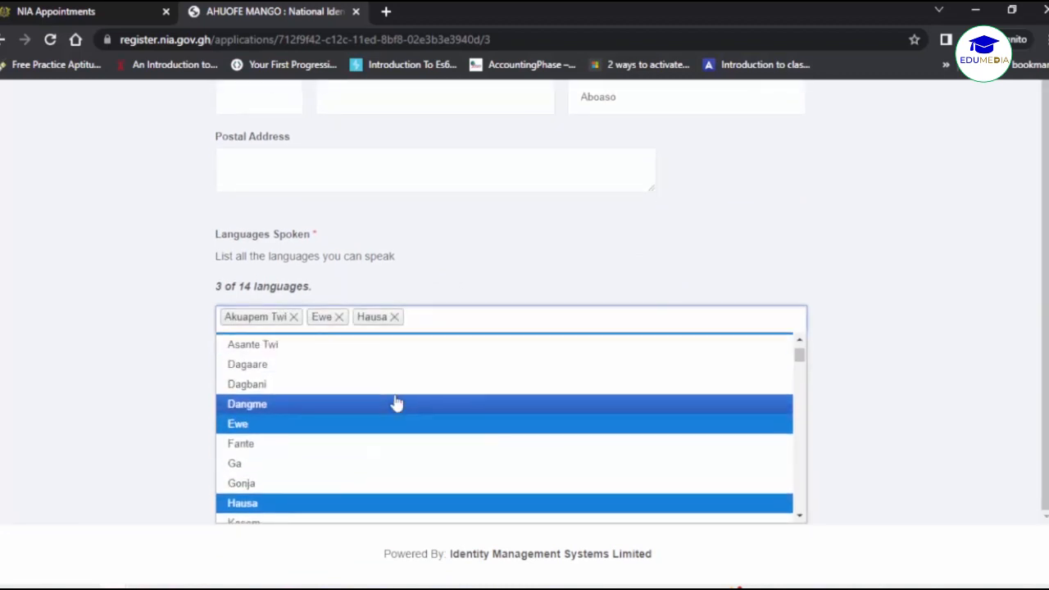
{"action": "scroll", "coordinate": [396, 402], "scroll_direction": "down", "scroll_amount": 1}
{"action": "scroll", "coordinate": [395, 401], "scroll_direction": "down", "scroll_amount": 1}
{"action": "scroll", "coordinate": [396, 402], "scroll_direction": "up", "scroll_amount": 2}
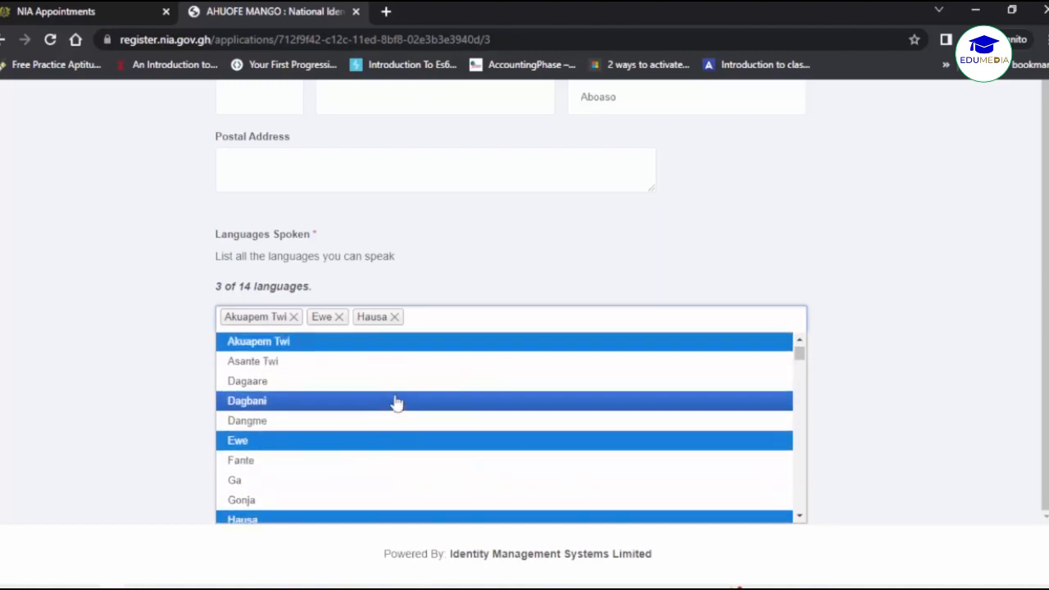
{"action": "scroll", "coordinate": [396, 402], "scroll_direction": "down", "scroll_amount": 1}
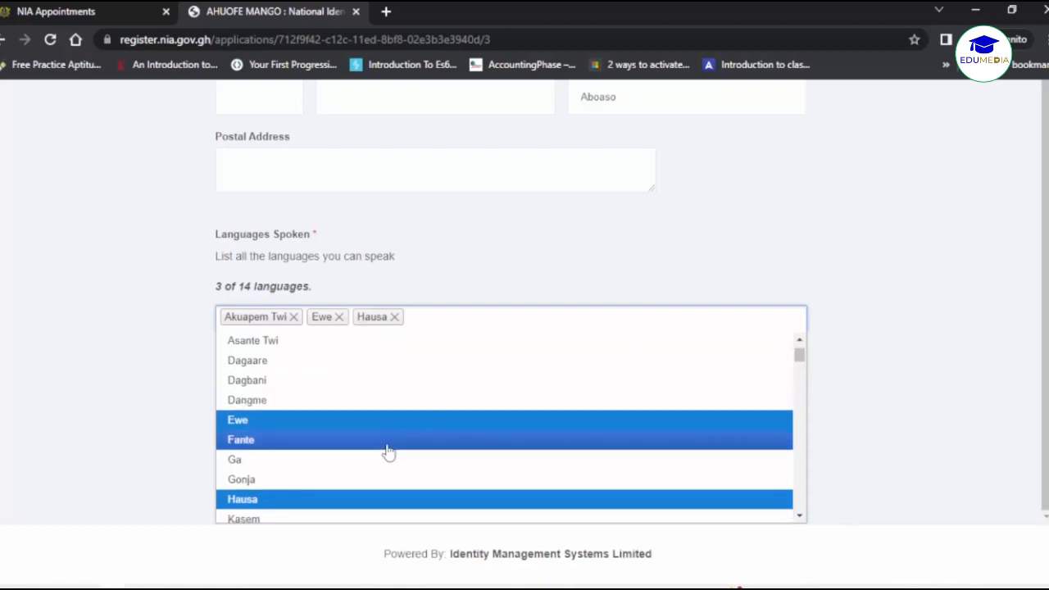
{"action": "scroll", "coordinate": [388, 455], "scroll_direction": "up", "scroll_amount": 1}
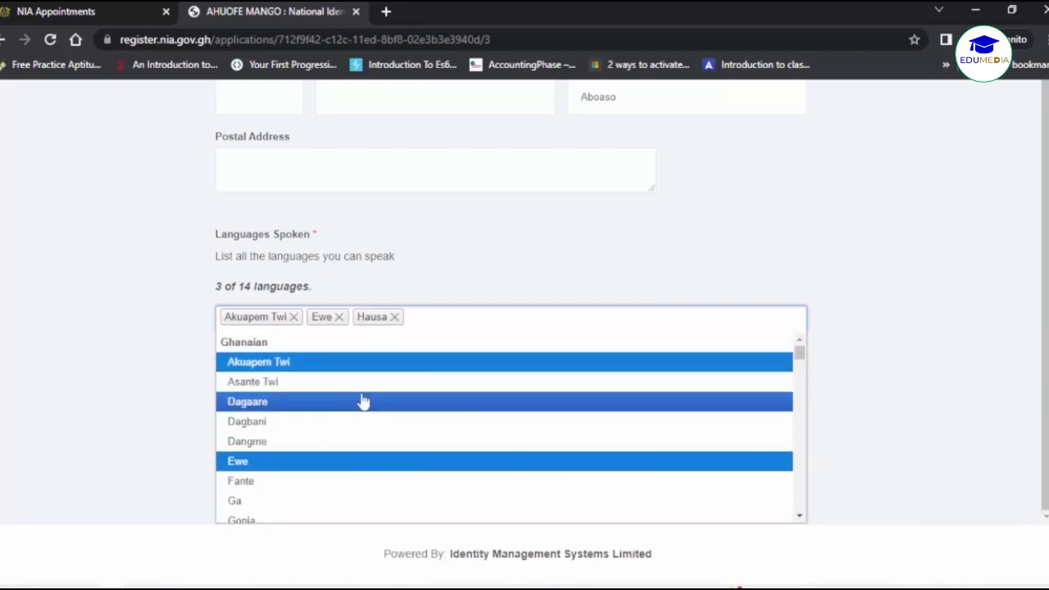
{"action": "scroll", "coordinate": [358, 400], "scroll_direction": "down", "scroll_amount": 5}
{"action": "scroll", "coordinate": [358, 400], "scroll_direction": "up", "scroll_amount": 1}
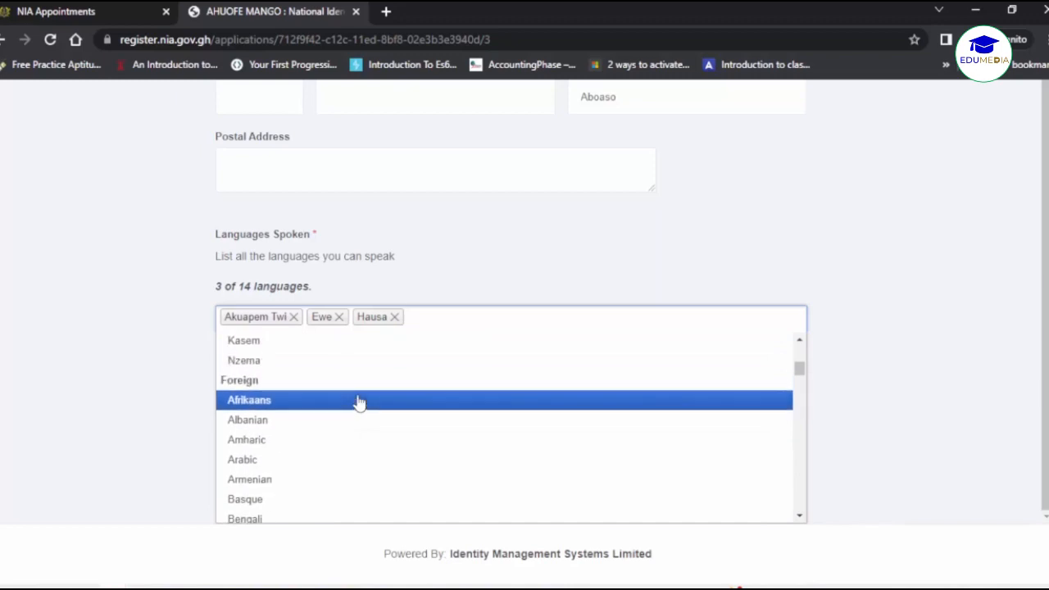
{"action": "scroll", "coordinate": [358, 401], "scroll_direction": "down", "scroll_amount": 15}
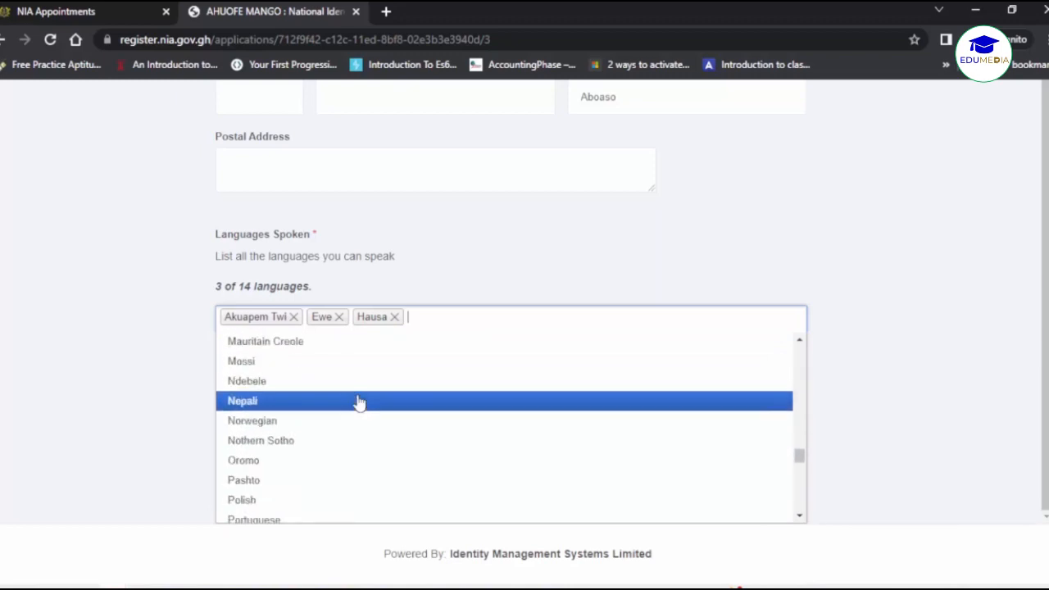
{"action": "scroll", "coordinate": [358, 402], "scroll_direction": "down", "scroll_amount": 4}
{"action": "scroll", "coordinate": [358, 402], "scroll_direction": "up", "scroll_amount": 10}
{"action": "scroll", "coordinate": [359, 401], "scroll_direction": "up", "scroll_amount": 10}
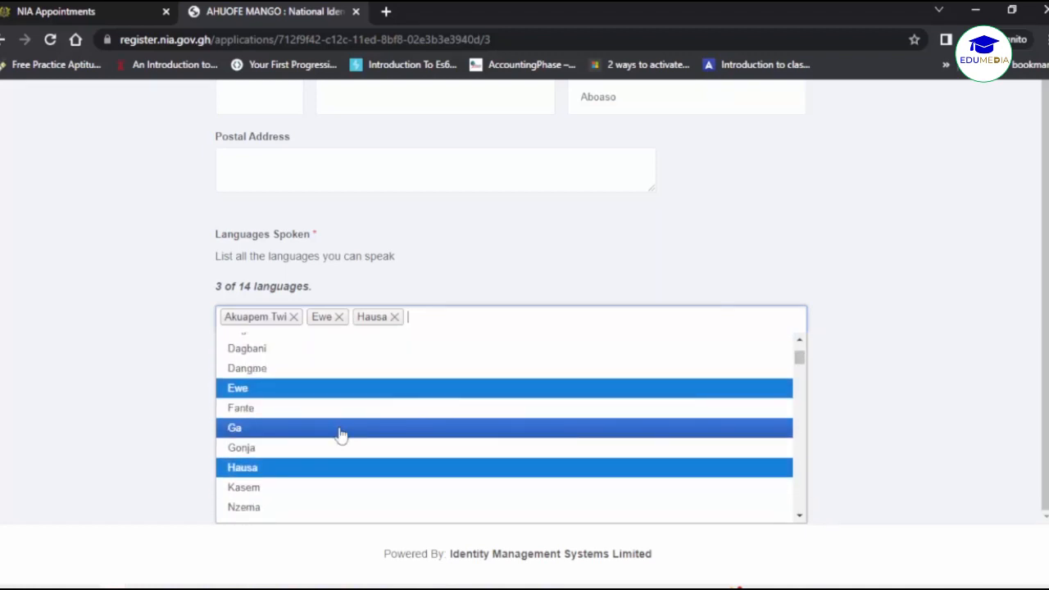
{"action": "scroll", "coordinate": [342, 434], "scroll_direction": "down", "scroll_amount": 3}
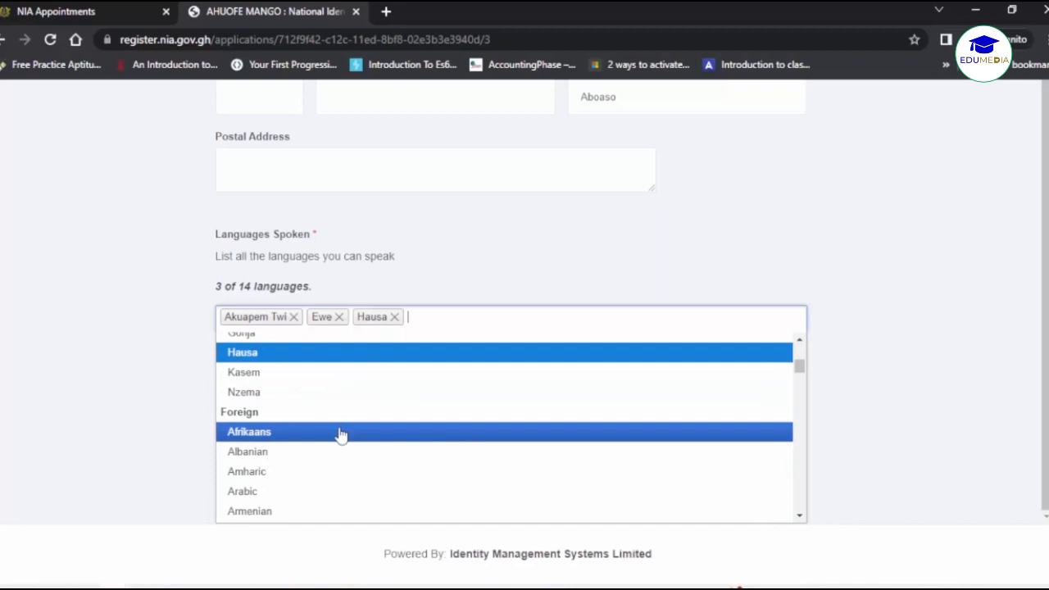
{"action": "scroll", "coordinate": [341, 437], "scroll_direction": "down", "scroll_amount": 3}
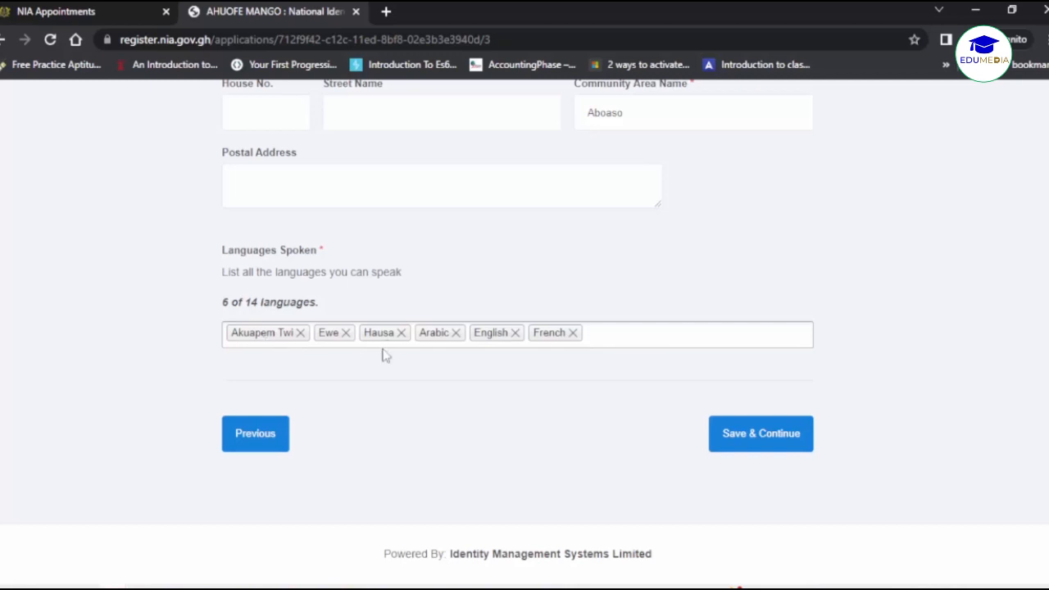
{"action": "left_click", "coordinate": [739, 433]}
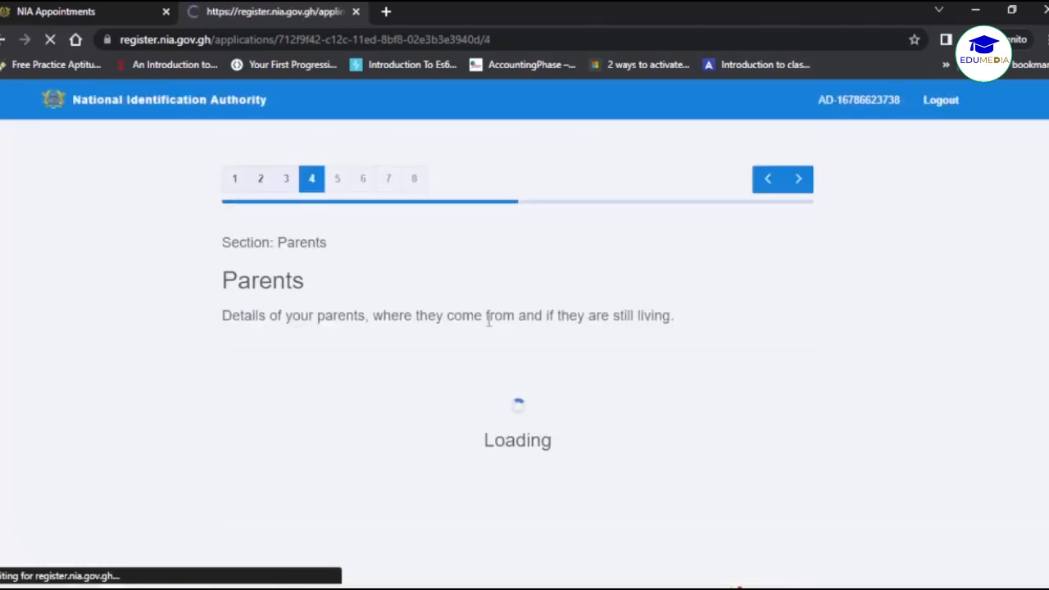
Review the father's and mother's information and save the Parents section.
{"action": "scroll", "coordinate": [545, 379], "scroll_direction": "down", "scroll_amount": 1}
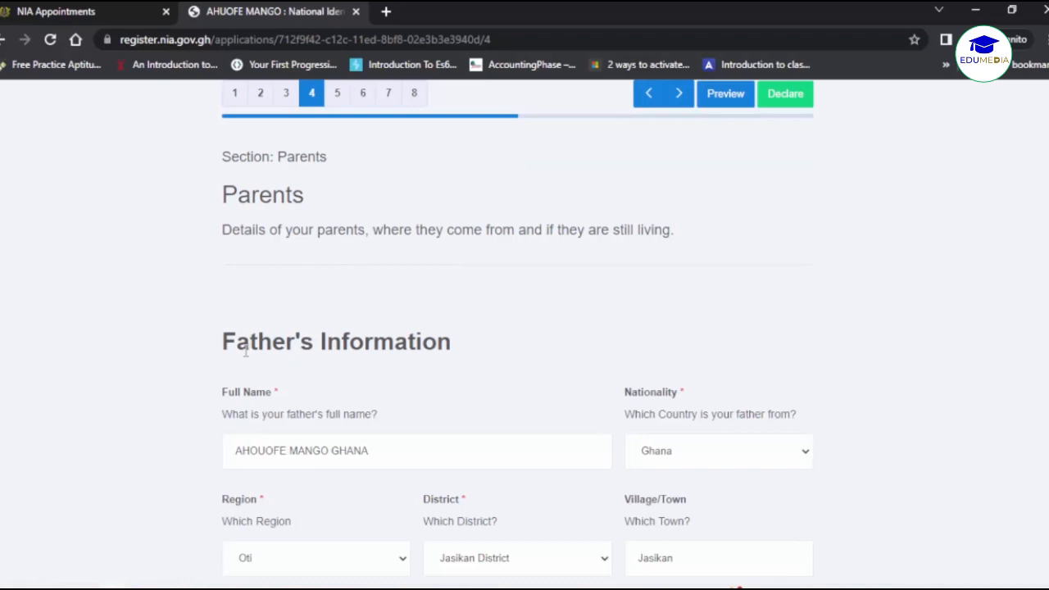
{"action": "scroll", "coordinate": [188, 394], "scroll_direction": "down", "scroll_amount": 1}
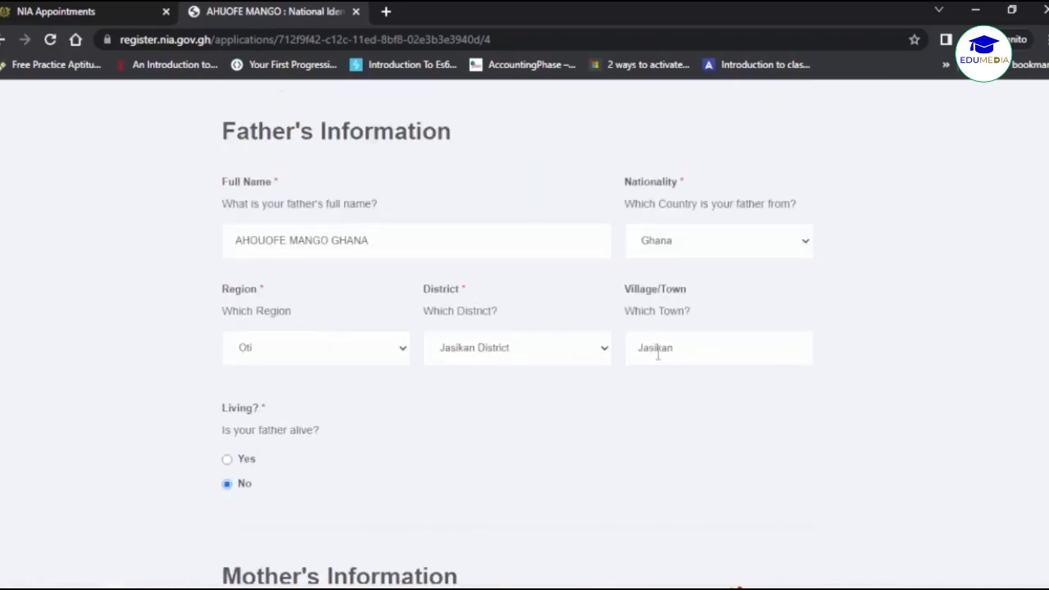
{"action": "scroll", "coordinate": [486, 424], "scroll_direction": "down", "scroll_amount": 2}
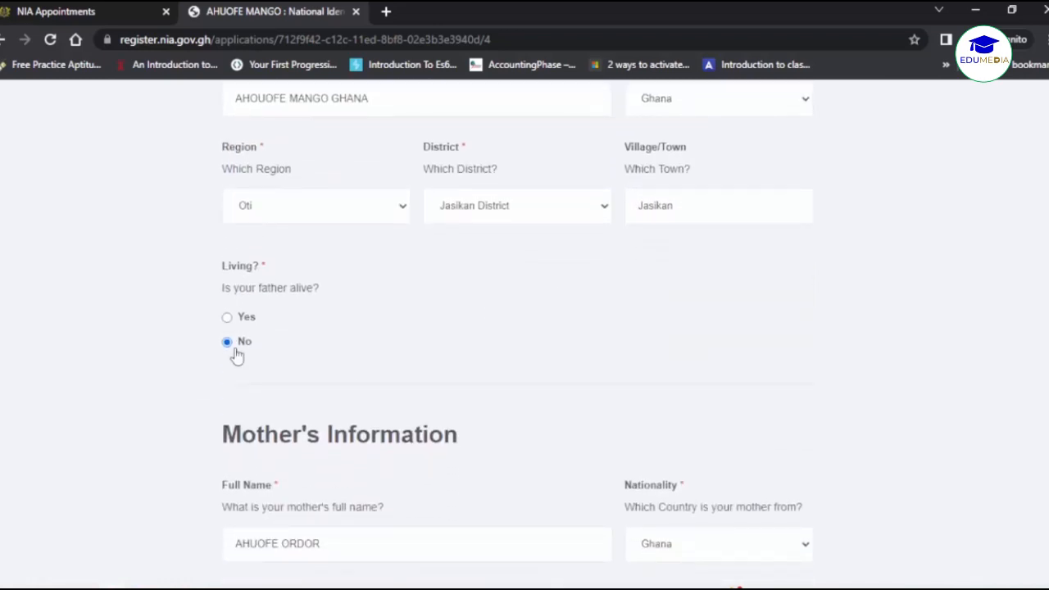
{"action": "scroll", "coordinate": [419, 443], "scroll_direction": "down", "scroll_amount": 3}
{"action": "scroll", "coordinate": [348, 377], "scroll_direction": "down", "scroll_amount": 1}
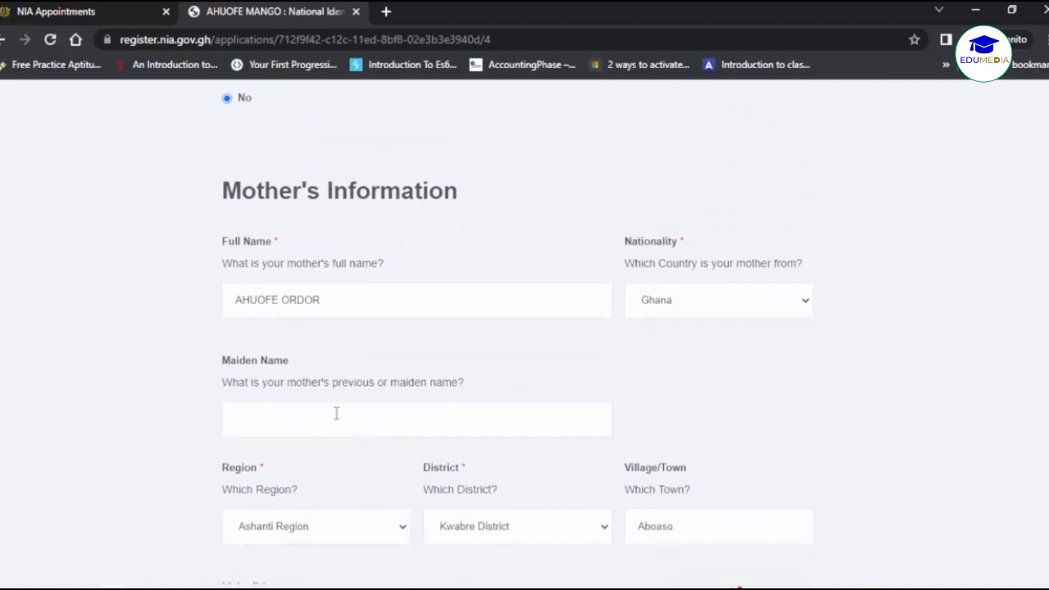
{"action": "scroll", "coordinate": [336, 413], "scroll_direction": "down", "scroll_amount": 1}
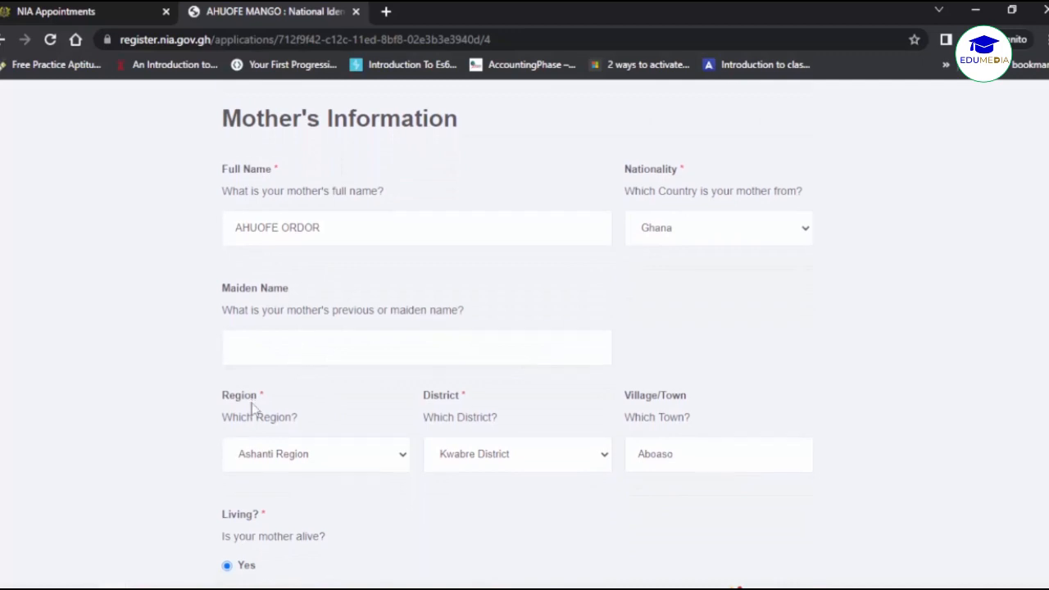
{"action": "scroll", "coordinate": [254, 406], "scroll_direction": "down", "scroll_amount": 1}
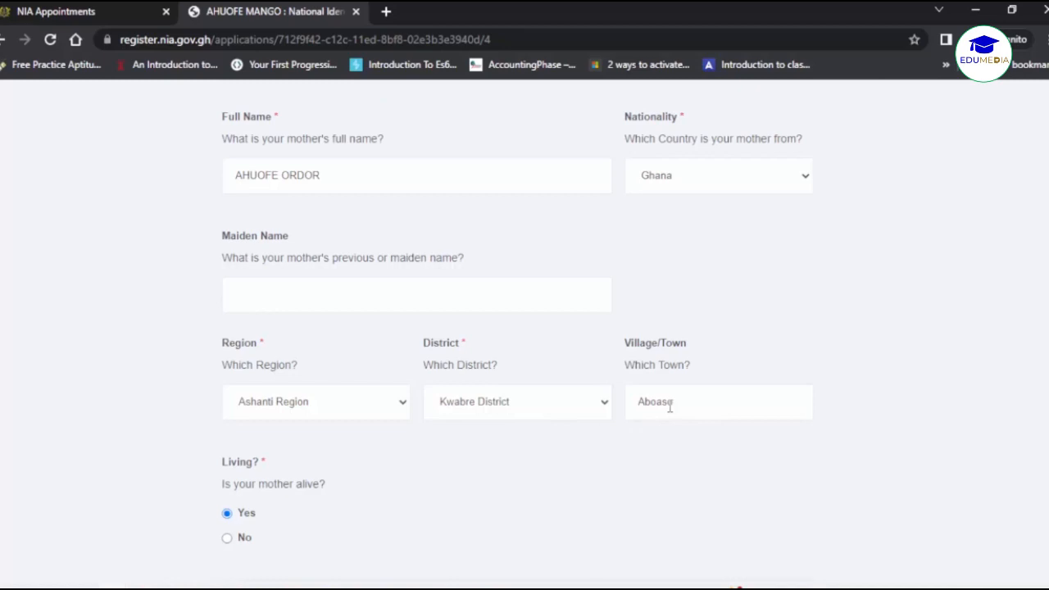
{"action": "scroll", "coordinate": [447, 449], "scroll_direction": "down", "scroll_amount": 2}
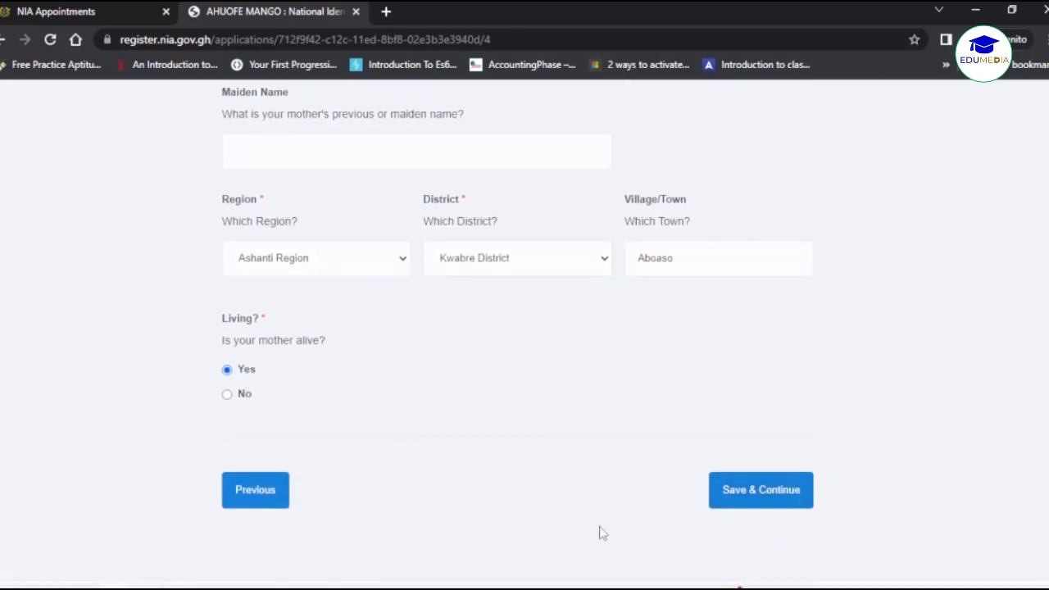
{"action": "left_click", "coordinate": [763, 494]}
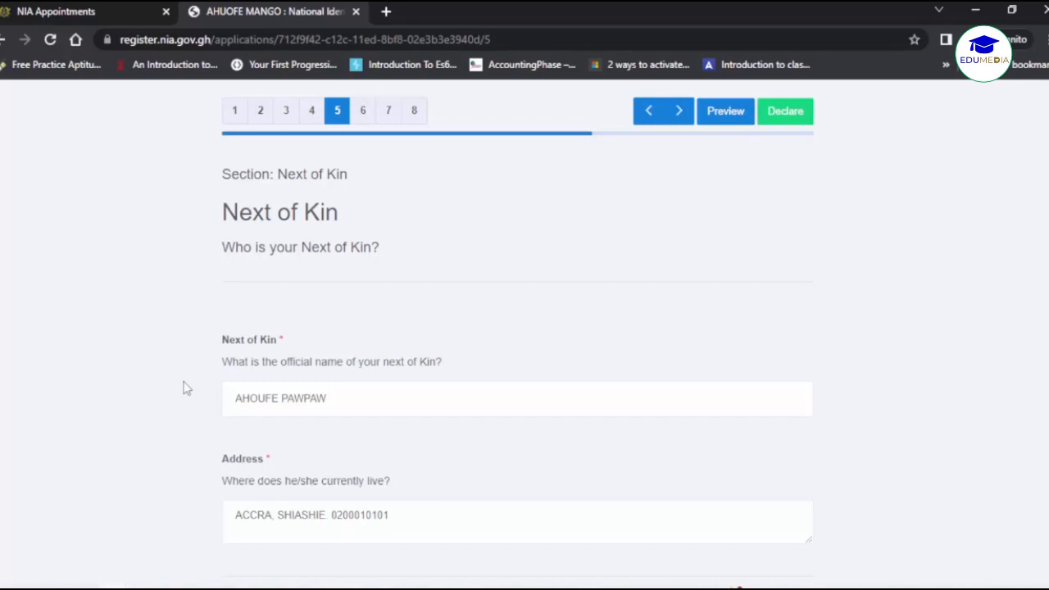
Save the entered Next of Kin name and address to proceed to step 6.
{"action": "scroll", "coordinate": [183, 388], "scroll_direction": "down", "scroll_amount": 1}
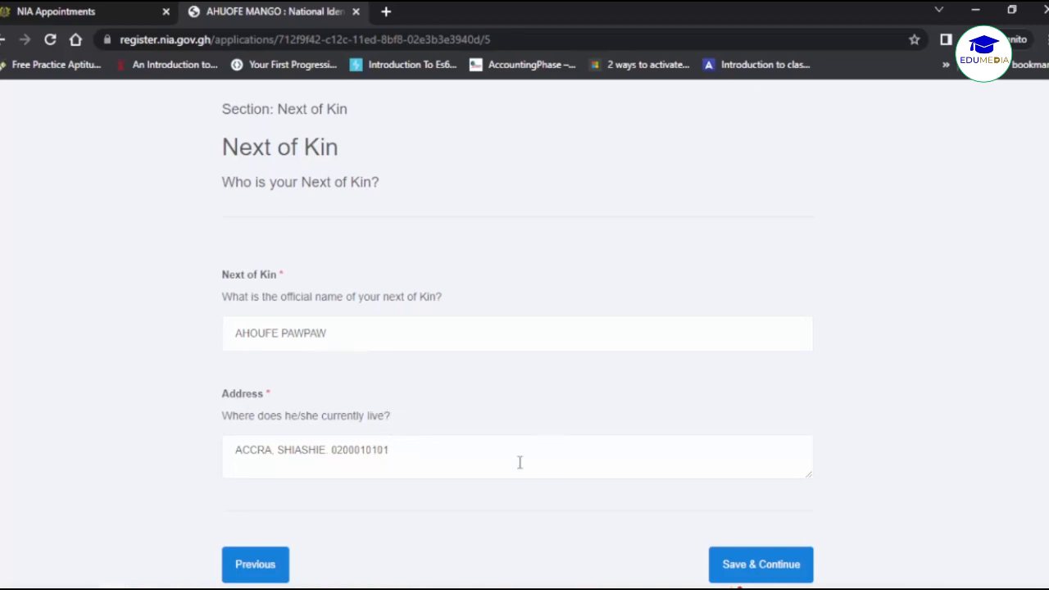
{"action": "left_click", "coordinate": [761, 564]}
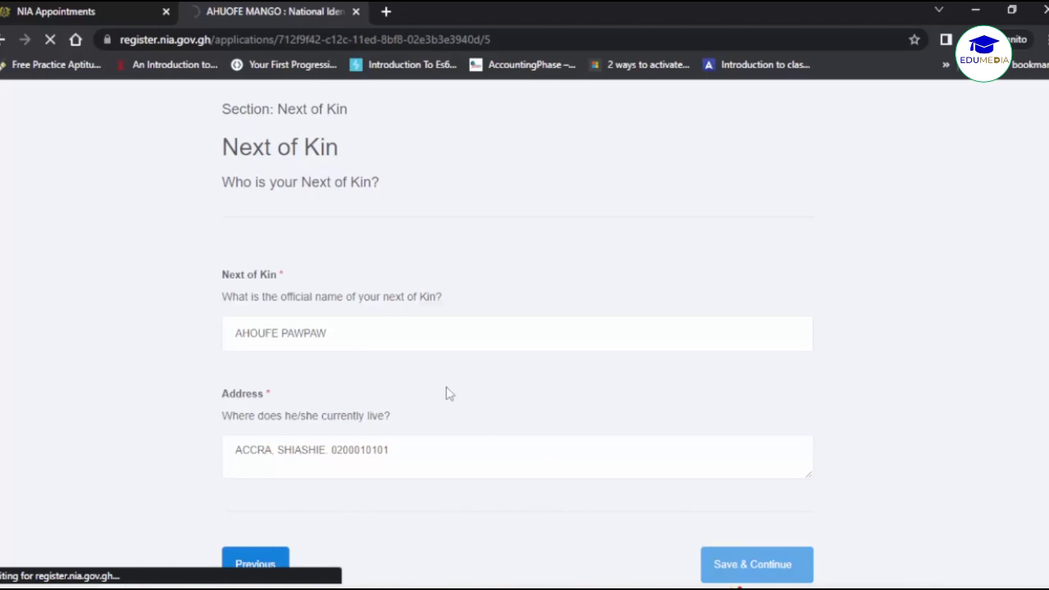
Mark the guarantor as a relative, paste the first guarantor's ID number, and save.
{"action": "scroll", "coordinate": [166, 415], "scroll_direction": "down", "scroll_amount": 1}
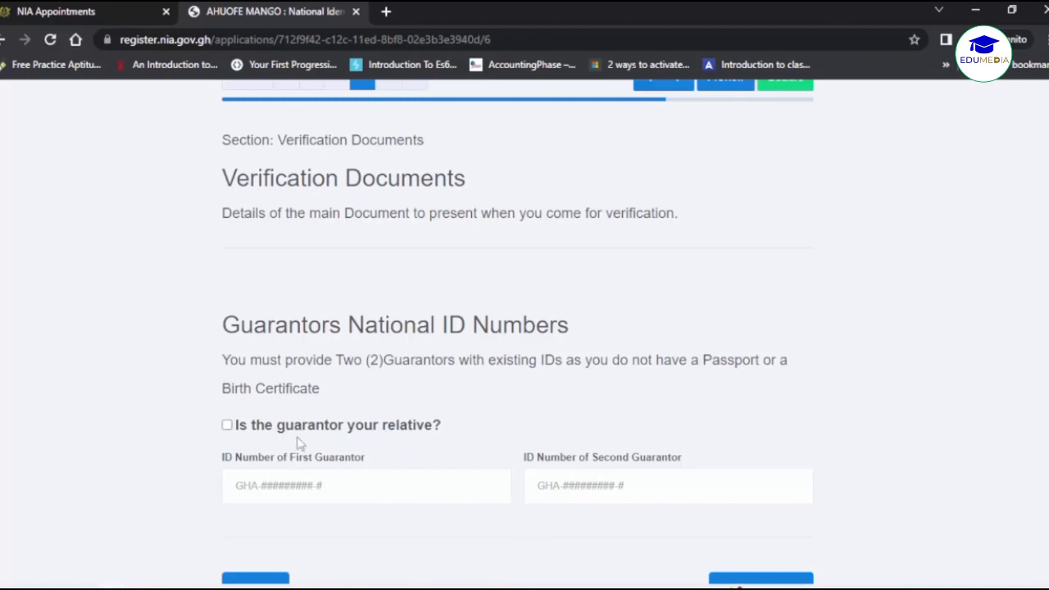
{"action": "left_click", "coordinate": [228, 426]}
{"action": "left_click", "coordinate": [256, 491]}
{"action": "key", "text": "ctrl+v"}
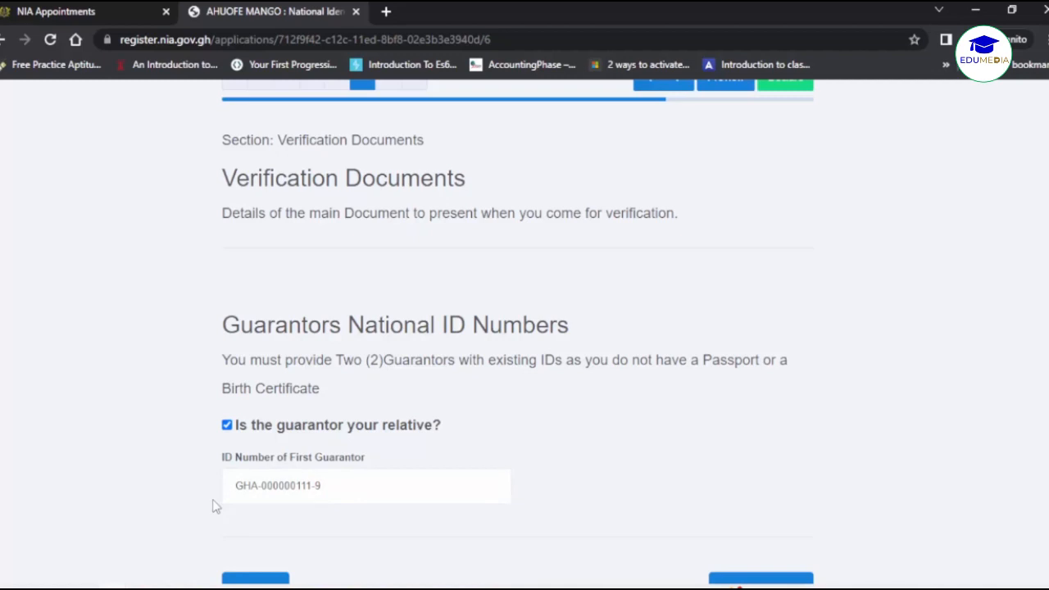
{"action": "scroll", "coordinate": [475, 532], "scroll_direction": "down", "scroll_amount": 1}
{"action": "left_click", "coordinate": [735, 558]}
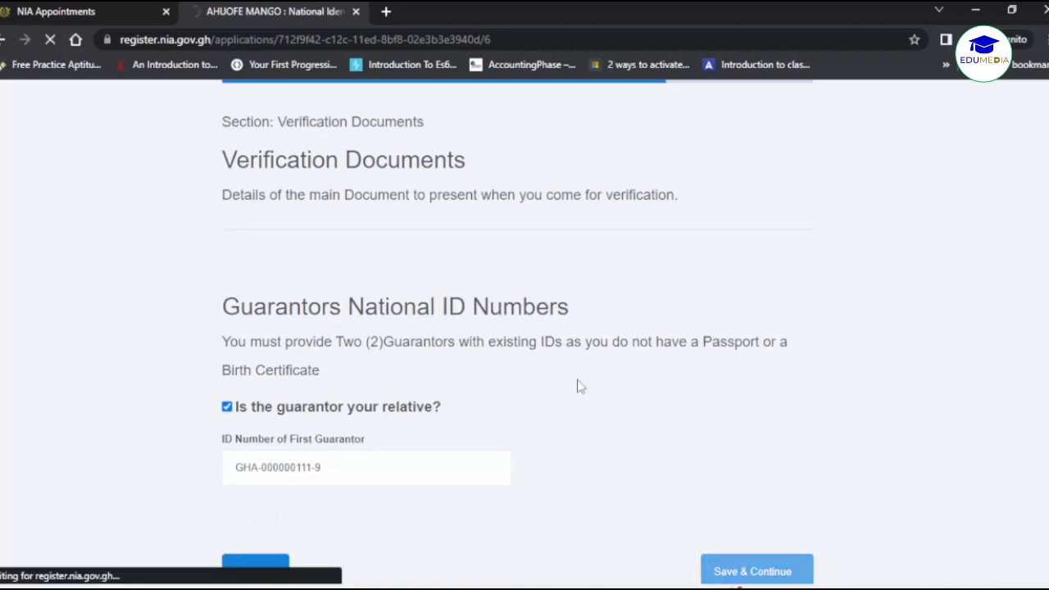
{"action": "scroll", "coordinate": [257, 438], "scroll_direction": "down", "scroll_amount": 1}
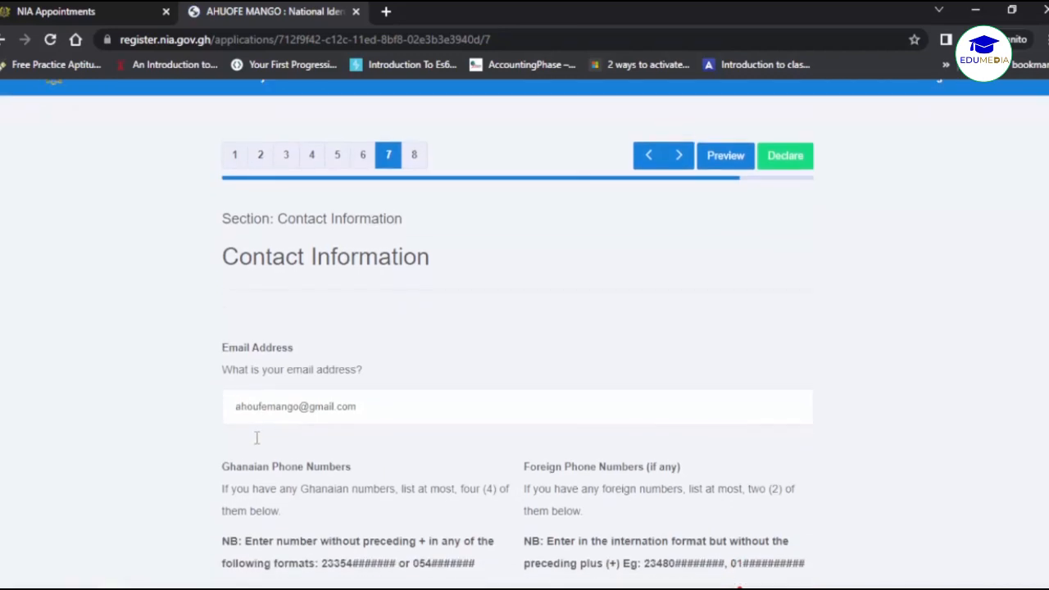
Check the e-mail and two Ghanaian phone numbers, then save Contact Information unchanged.
{"action": "scroll", "coordinate": [339, 395], "scroll_direction": "down", "scroll_amount": 3}
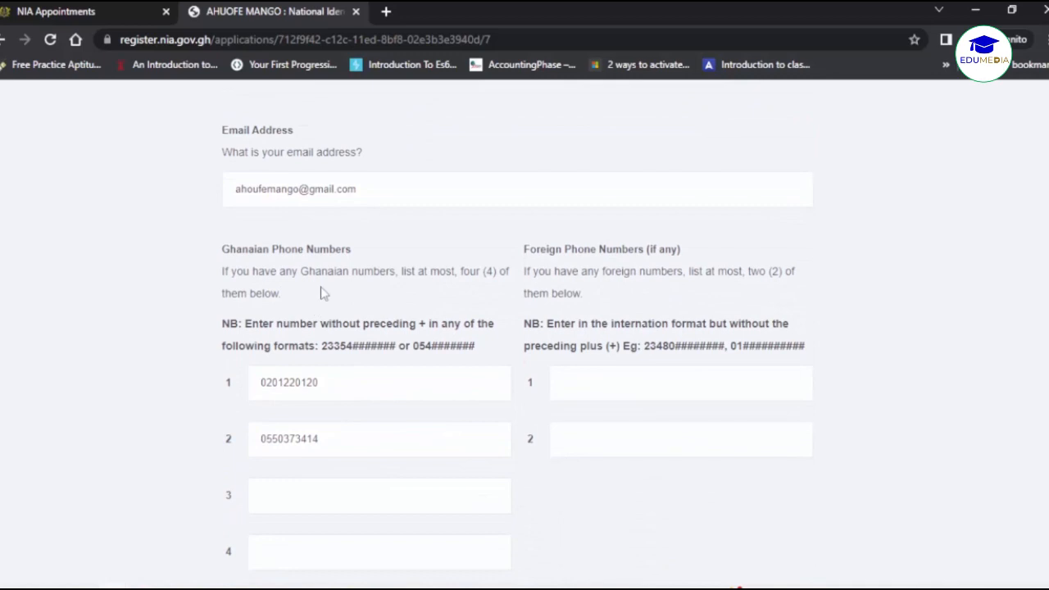
{"action": "left_click_drag", "start_coordinate": [329, 382], "coordinate": [249, 381]}
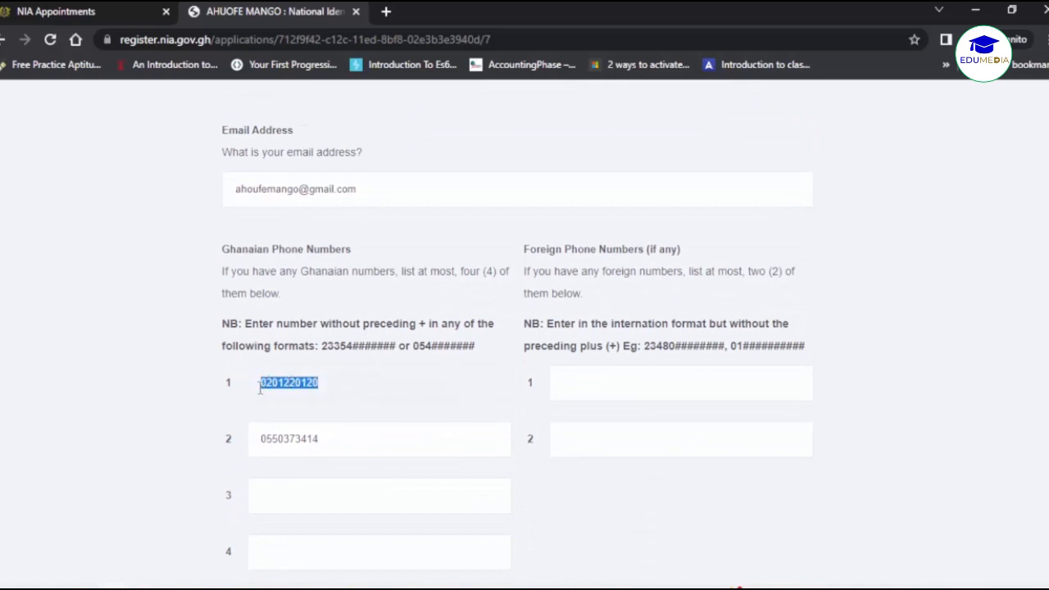
{"action": "left_click_drag", "start_coordinate": [326, 449], "coordinate": [265, 439]}
{"action": "left_click", "coordinate": [264, 438]}
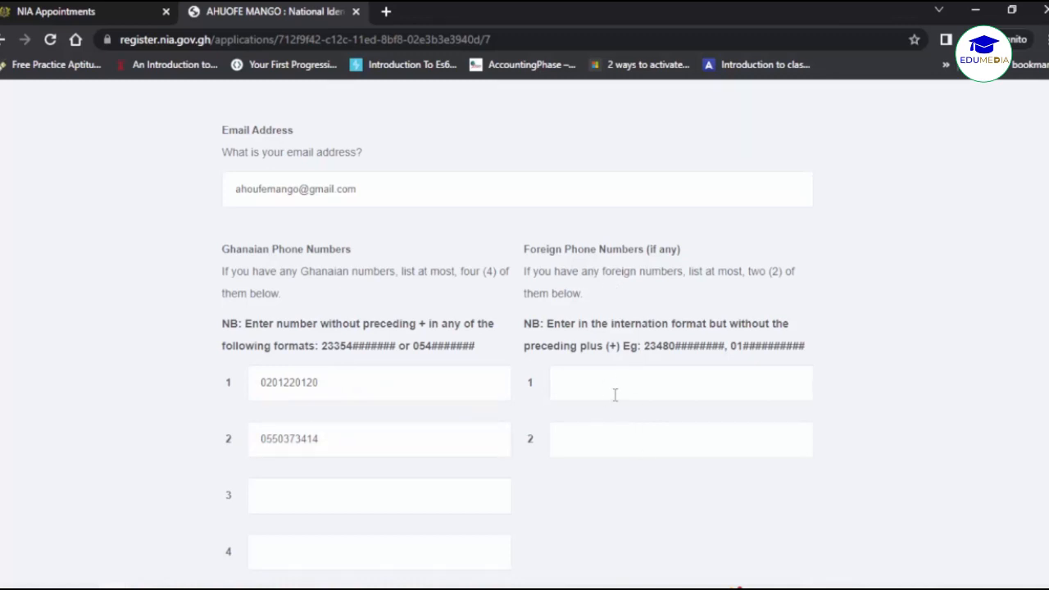
{"action": "scroll", "coordinate": [592, 451], "scroll_direction": "down", "scroll_amount": 2}
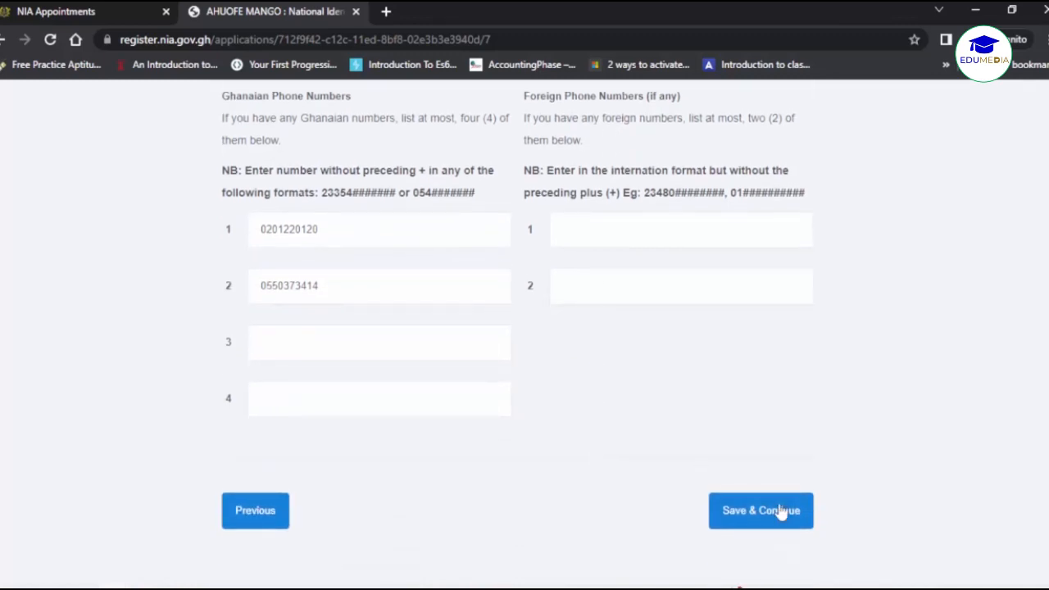
{"action": "left_click", "coordinate": [778, 512]}
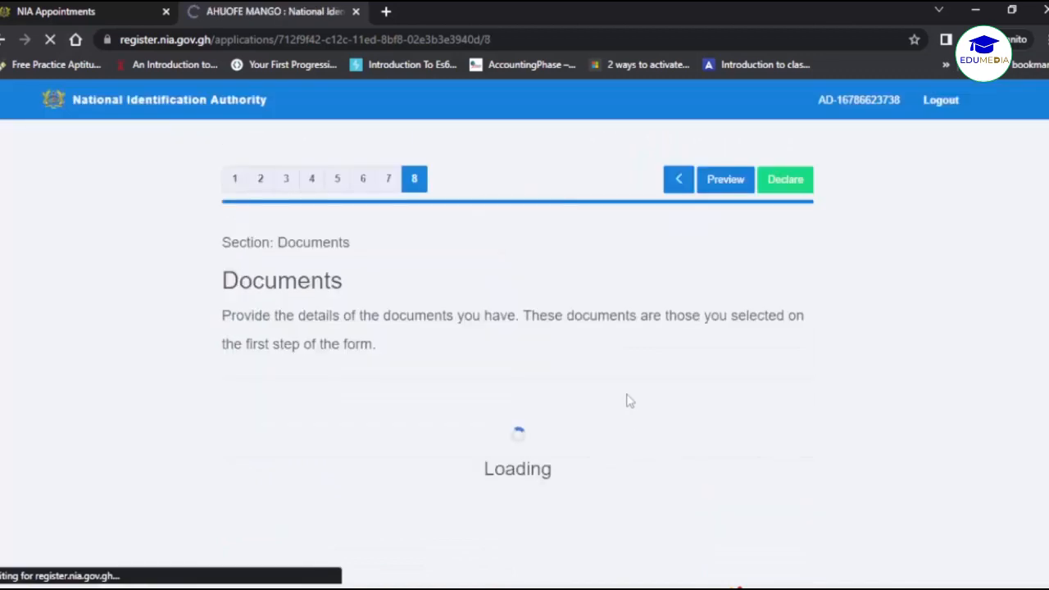
Give the Voter ID Card an issue date of 08/24/2020 and enter its document ID number.
{"action": "scroll", "coordinate": [628, 401], "scroll_direction": "down", "scroll_amount": 1}
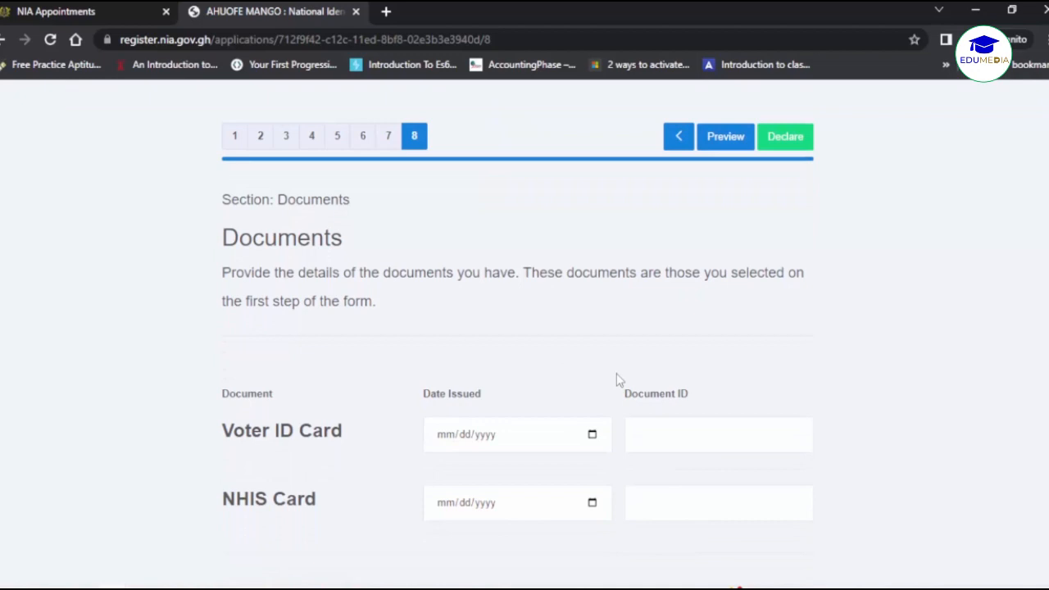
{"action": "left_click", "coordinate": [606, 440]}
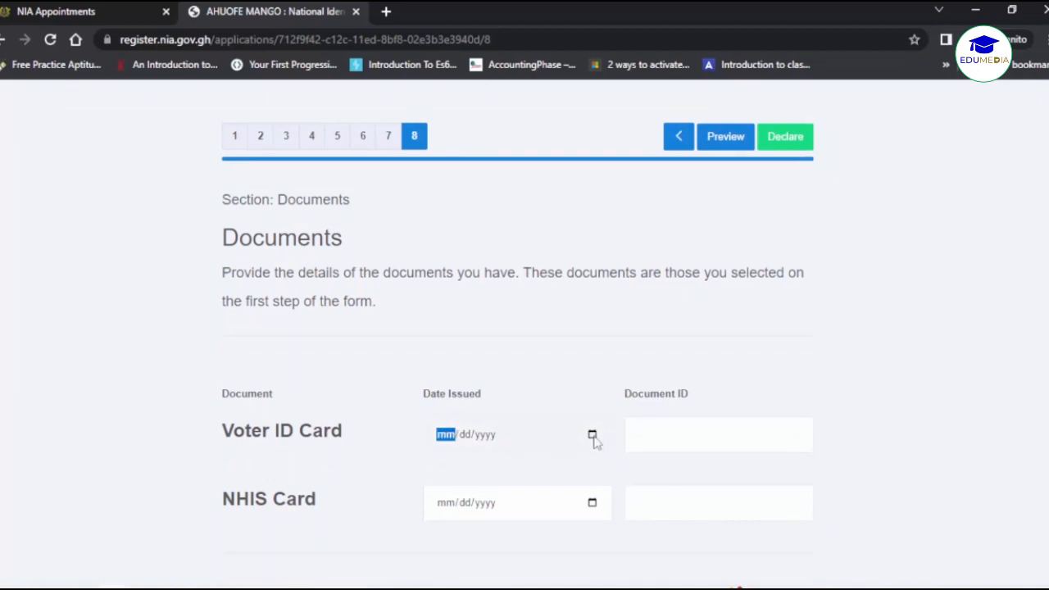
{"action": "left_click", "coordinate": [592, 437]}
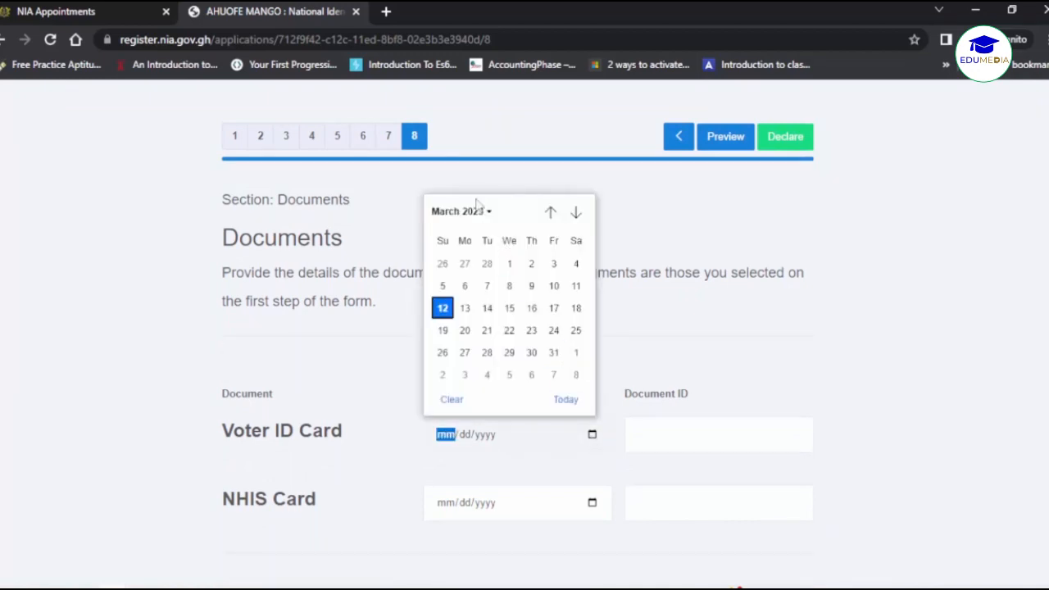
{"action": "left_click", "coordinate": [477, 211]}
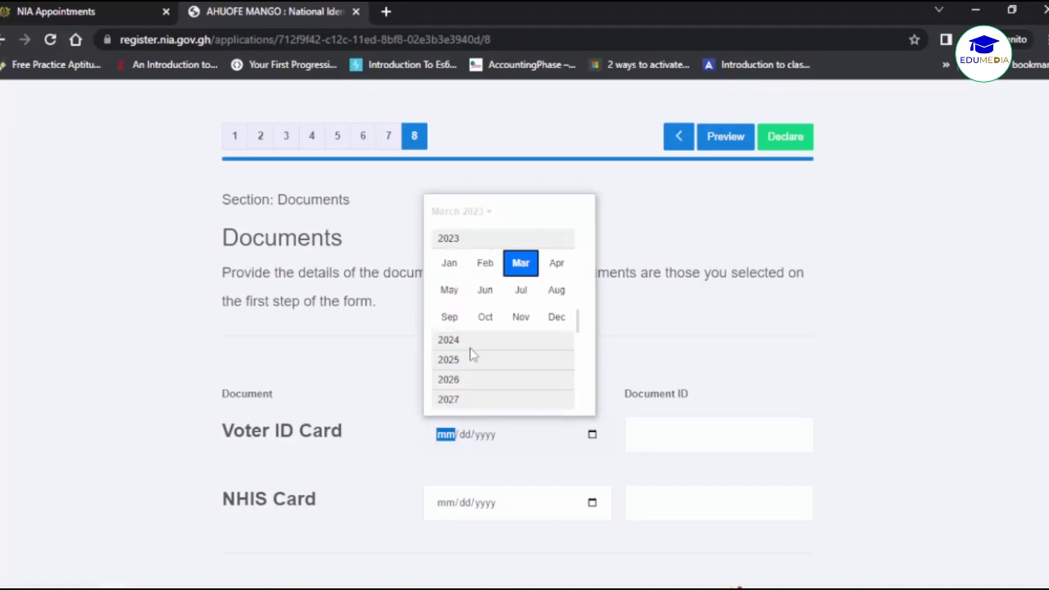
{"action": "scroll", "coordinate": [471, 354], "scroll_direction": "up", "scroll_amount": 2}
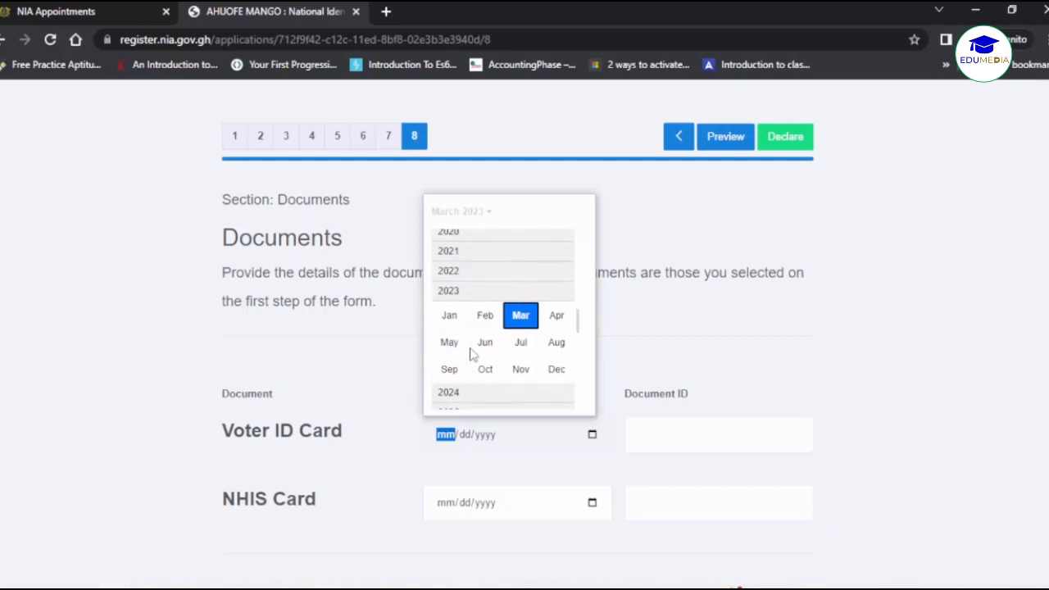
{"action": "left_click", "coordinate": [454, 237]}
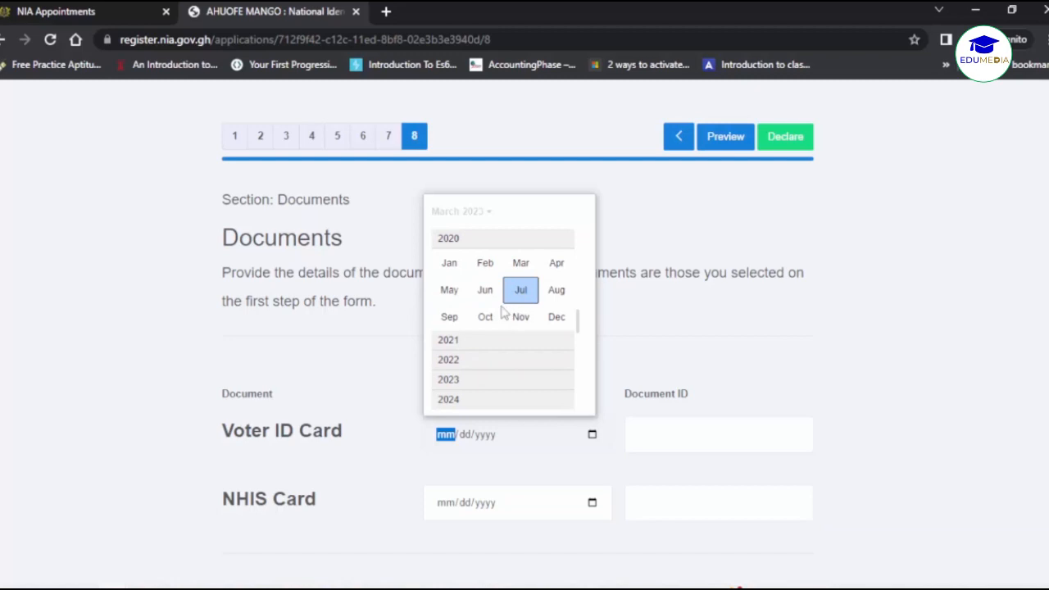
{"action": "left_click", "coordinate": [556, 297]}
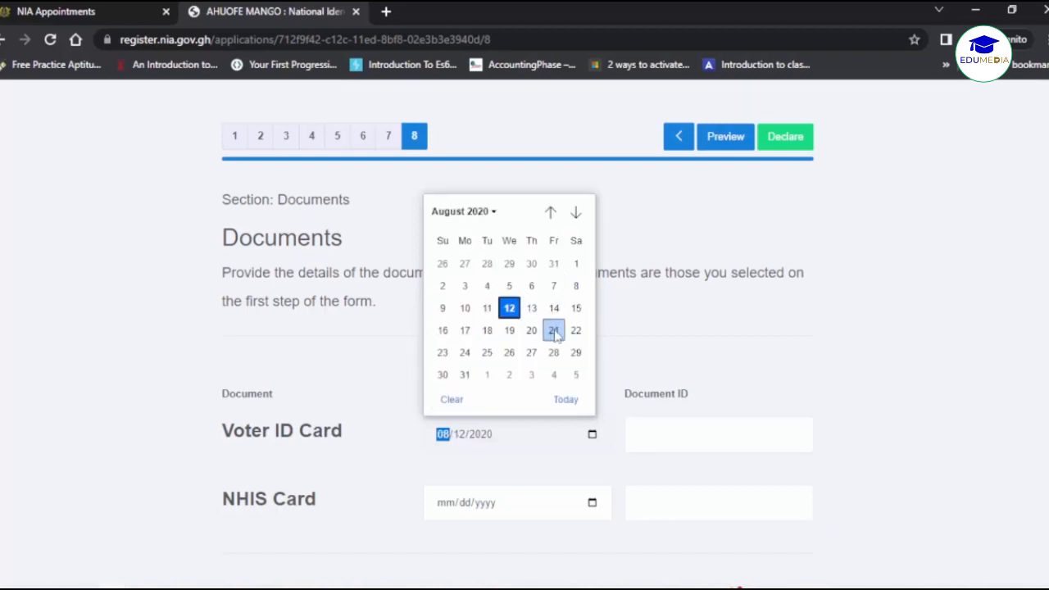
{"action": "left_click", "coordinate": [466, 353]}
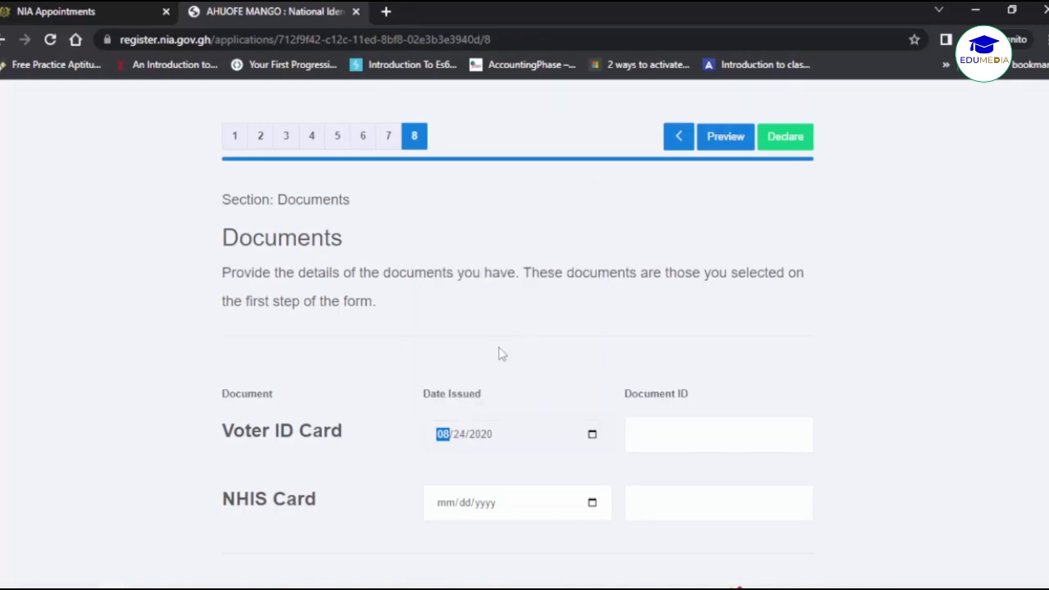
{"action": "left_click", "coordinate": [684, 435]}
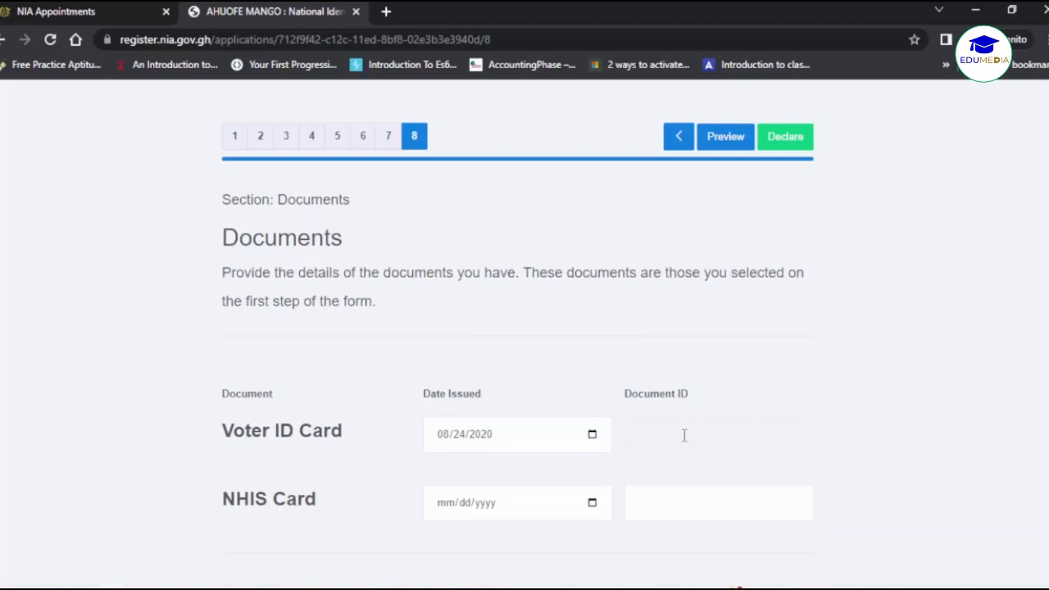
Set the NHIS Card issue date to 11/12/2022 using the calendar.
{"action": "left_click", "coordinate": [591, 503]}
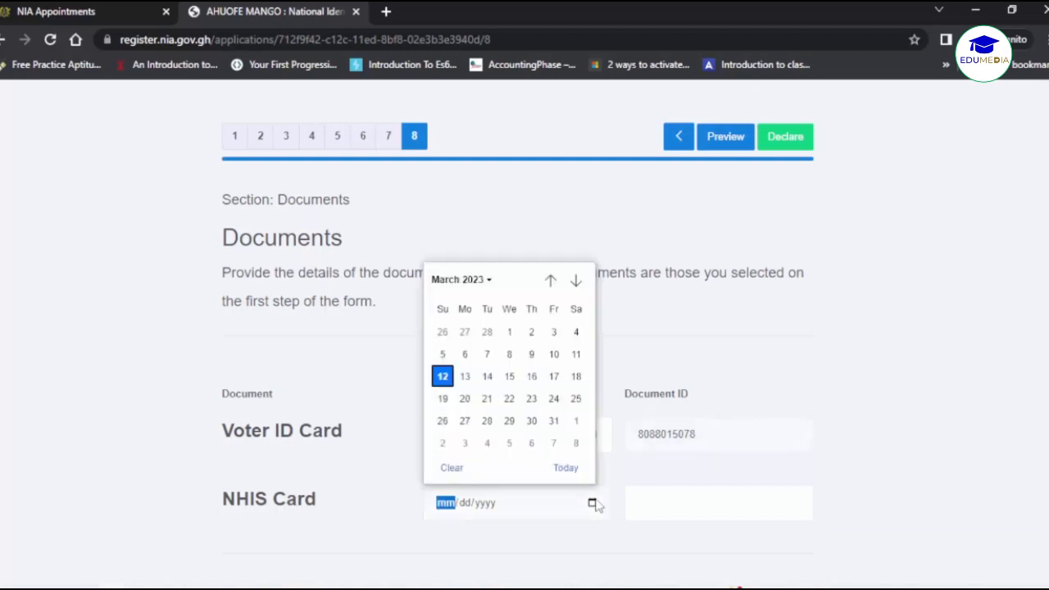
{"action": "left_click", "coordinate": [481, 279]}
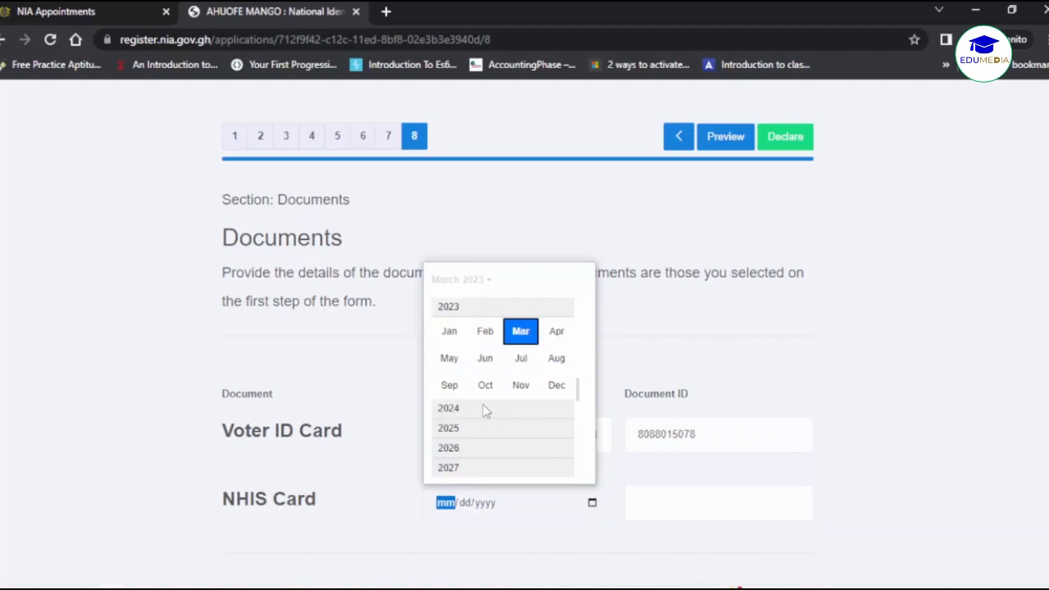
{"action": "scroll", "coordinate": [484, 408], "scroll_direction": "up", "scroll_amount": 1}
{"action": "scroll", "coordinate": [484, 332], "scroll_direction": "up", "scroll_amount": 1}
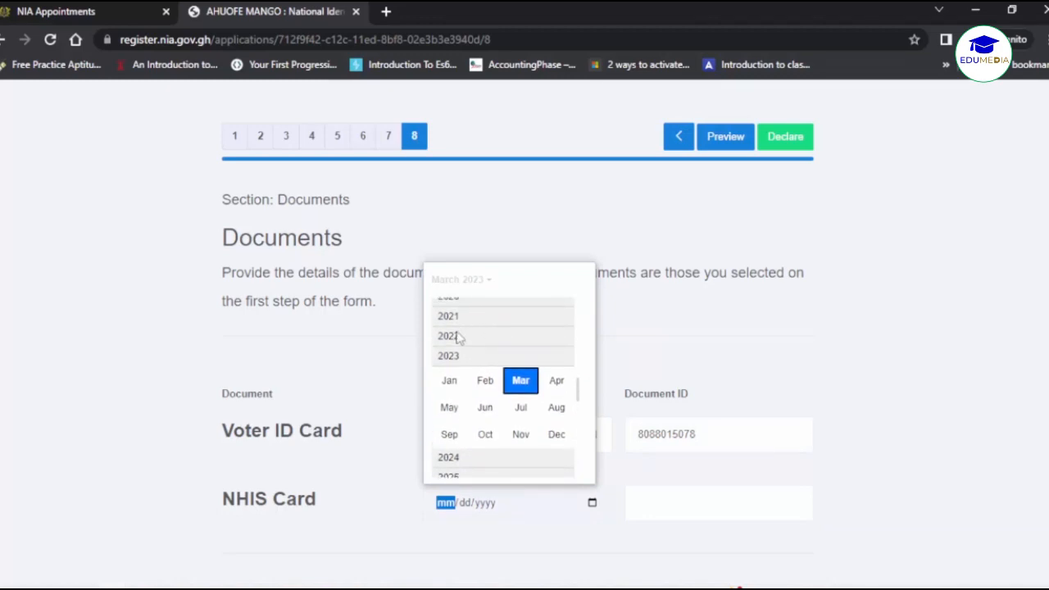
{"action": "left_click", "coordinate": [457, 337]}
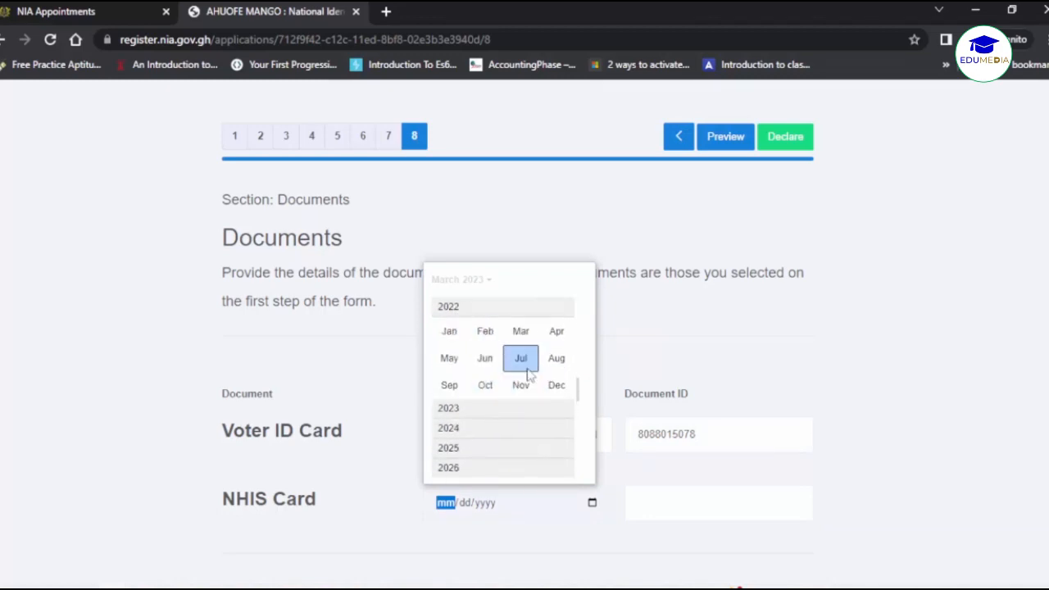
{"action": "left_click", "coordinate": [521, 386]}
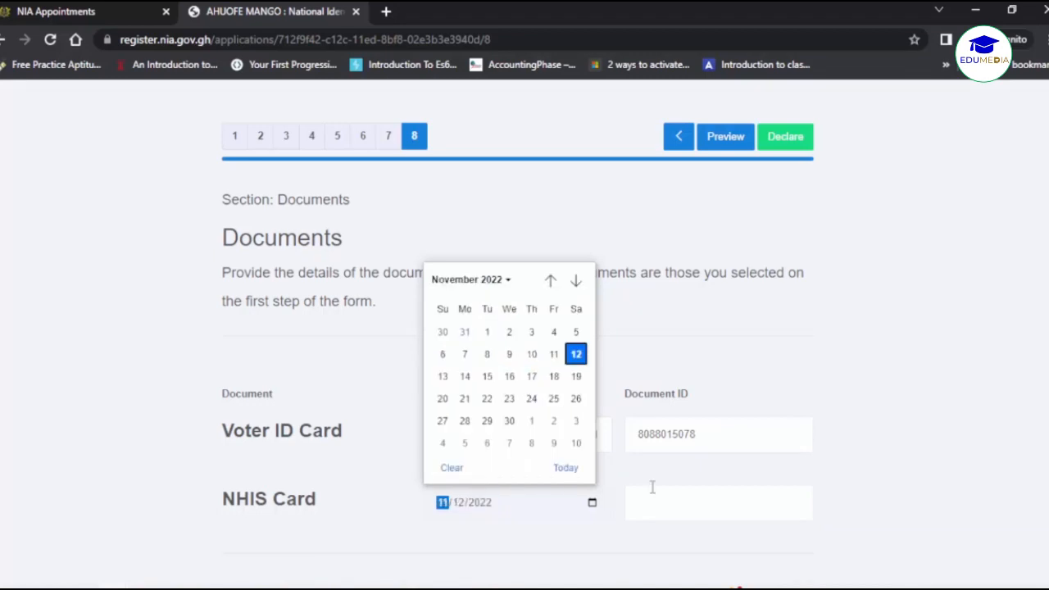
Complete the NHIS Card document ID and save the Documents section.
{"action": "left_click", "coordinate": [654, 498]}
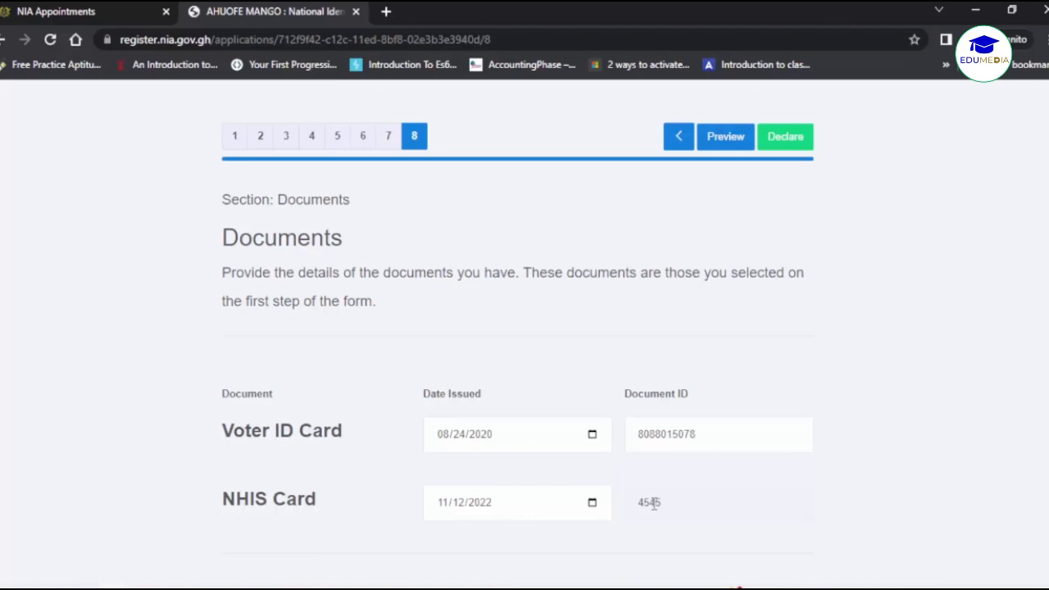
{"action": "type", "text": "6"}
{"action": "left_click", "coordinate": [860, 484]}
{"action": "scroll", "coordinate": [860, 484], "scroll_direction": "down", "scroll_amount": 1}
{"action": "scroll", "coordinate": [860, 484], "scroll_direction": "down", "scroll_amount": 1}
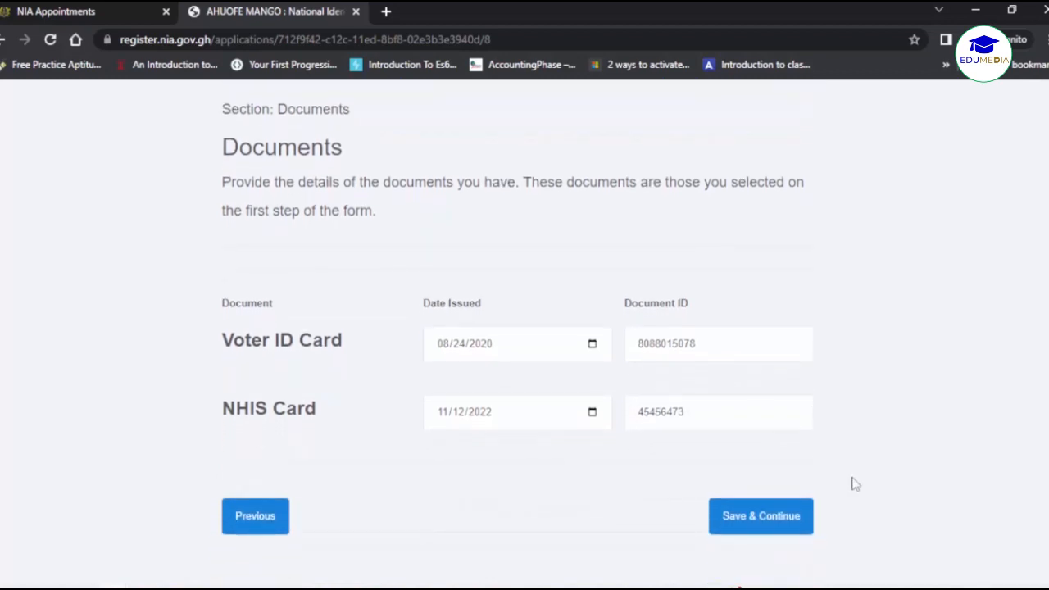
{"action": "left_click", "coordinate": [766, 510]}
Scroll through the application preview down to Verification Documents, then back to the top.
{"action": "scroll", "coordinate": [824, 457], "scroll_direction": "down", "scroll_amount": 1}
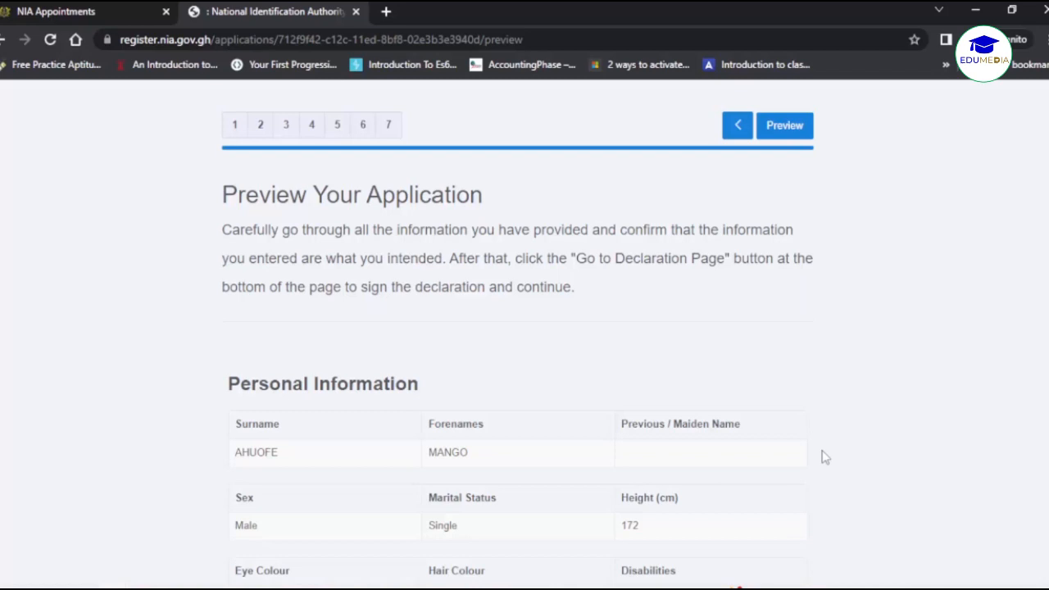
{"action": "scroll", "coordinate": [824, 458], "scroll_direction": "down", "scroll_amount": 2}
{"action": "scroll", "coordinate": [824, 458], "scroll_direction": "down", "scroll_amount": 3}
{"action": "scroll", "coordinate": [825, 457], "scroll_direction": "down", "scroll_amount": 4}
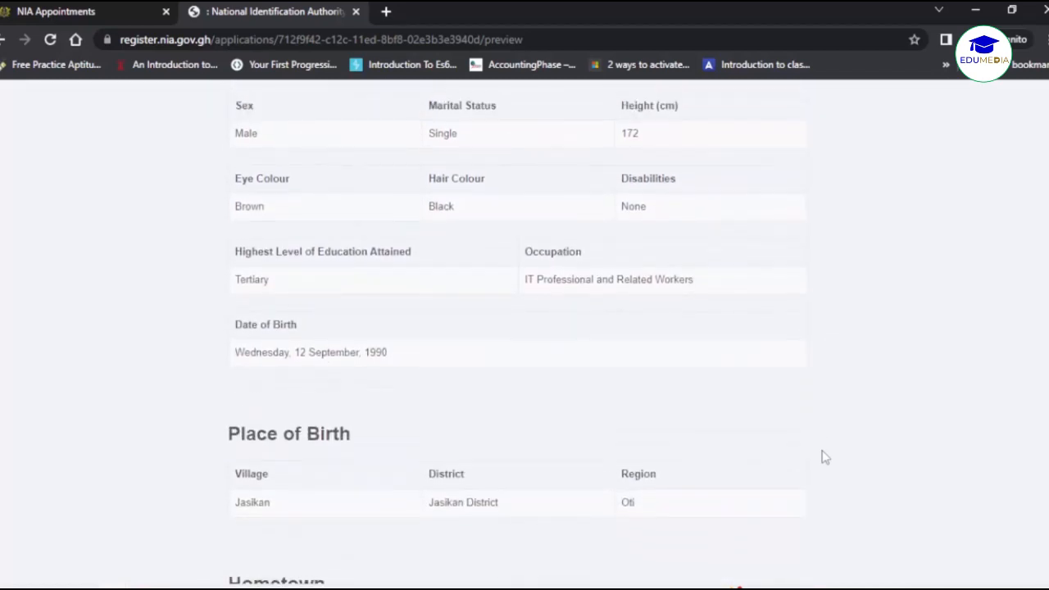
{"action": "scroll", "coordinate": [824, 457], "scroll_direction": "up", "scroll_amount": 5}
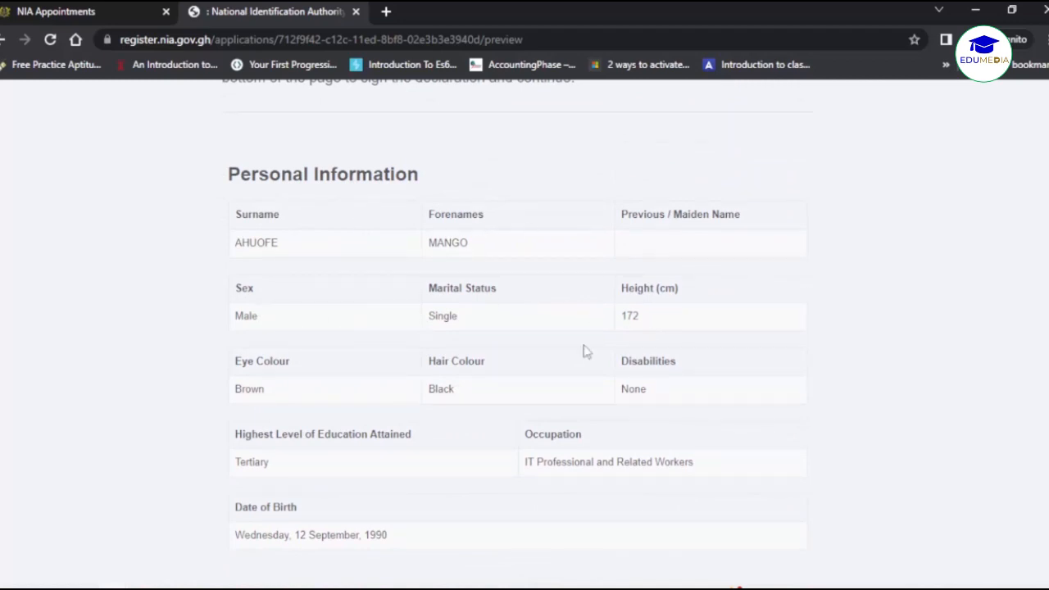
{"action": "scroll", "coordinate": [368, 405], "scroll_direction": "down", "scroll_amount": 5}
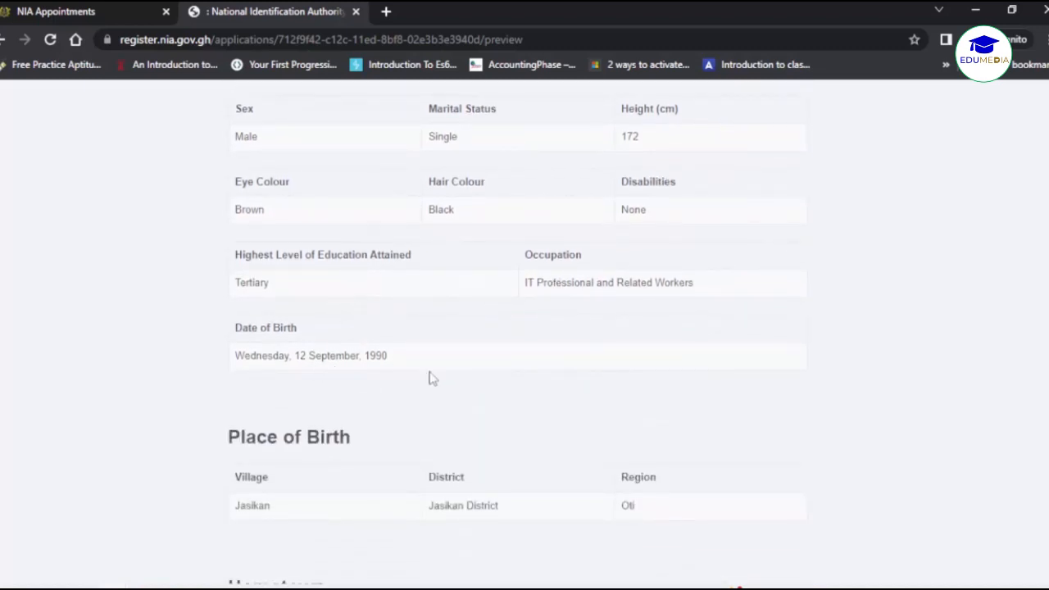
{"action": "scroll", "coordinate": [478, 386], "scroll_direction": "down", "scroll_amount": 2}
{"action": "scroll", "coordinate": [667, 376], "scroll_direction": "down", "scroll_amount": 8}
{"action": "scroll", "coordinate": [667, 377], "scroll_direction": "down", "scroll_amount": 13}
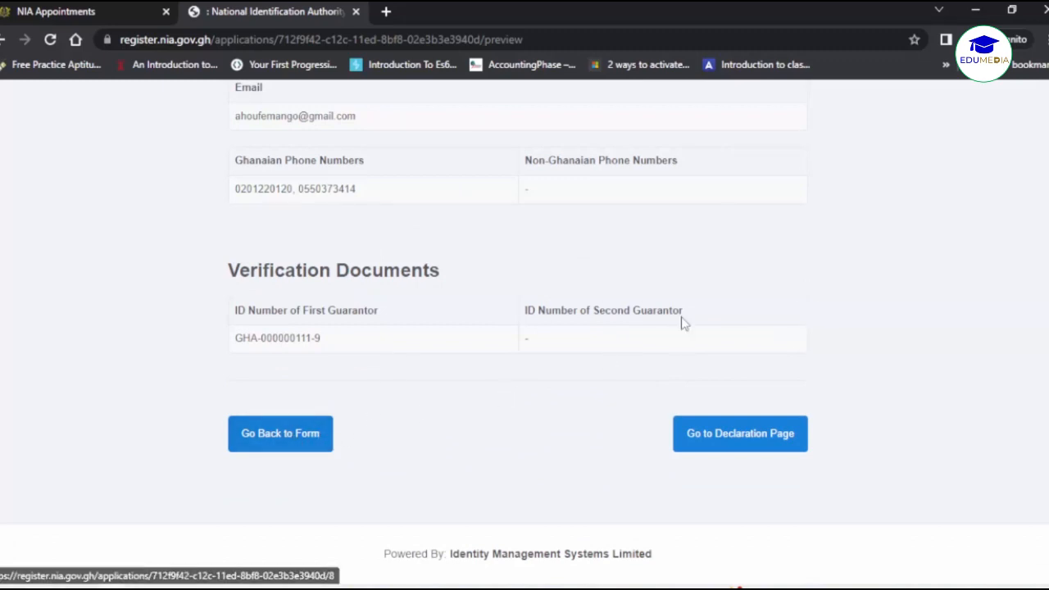
{"action": "scroll", "coordinate": [681, 321], "scroll_direction": "up", "scroll_amount": 15}
{"action": "scroll", "coordinate": [680, 321], "scroll_direction": "up", "scroll_amount": 2}
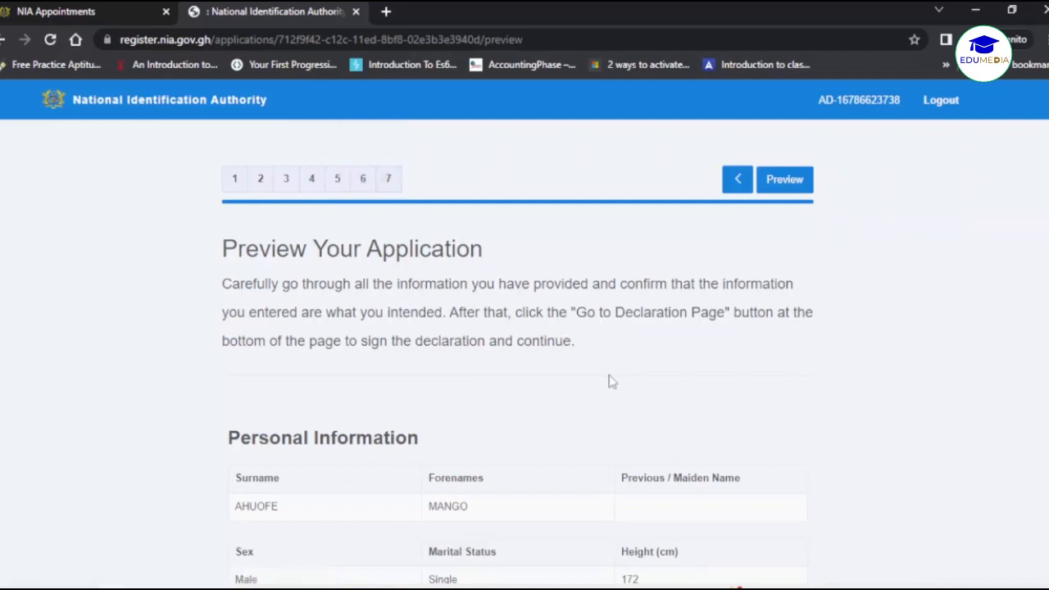
{"action": "scroll", "coordinate": [611, 381], "scroll_direction": "down", "scroll_amount": 15}
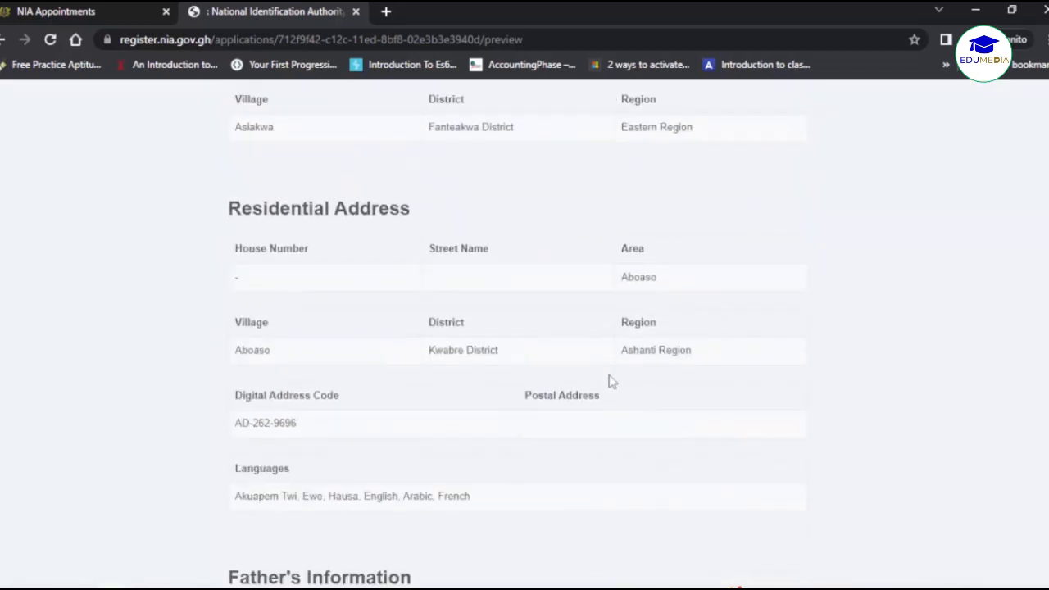
{"action": "scroll", "coordinate": [610, 381], "scroll_direction": "down", "scroll_amount": 7}
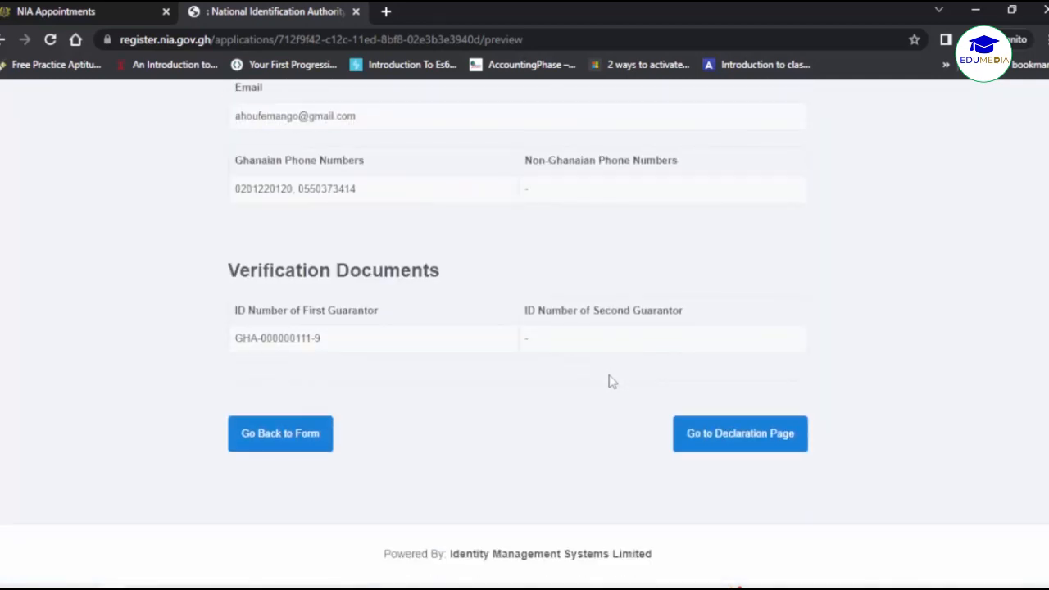
{"action": "key", "text": "Home"}
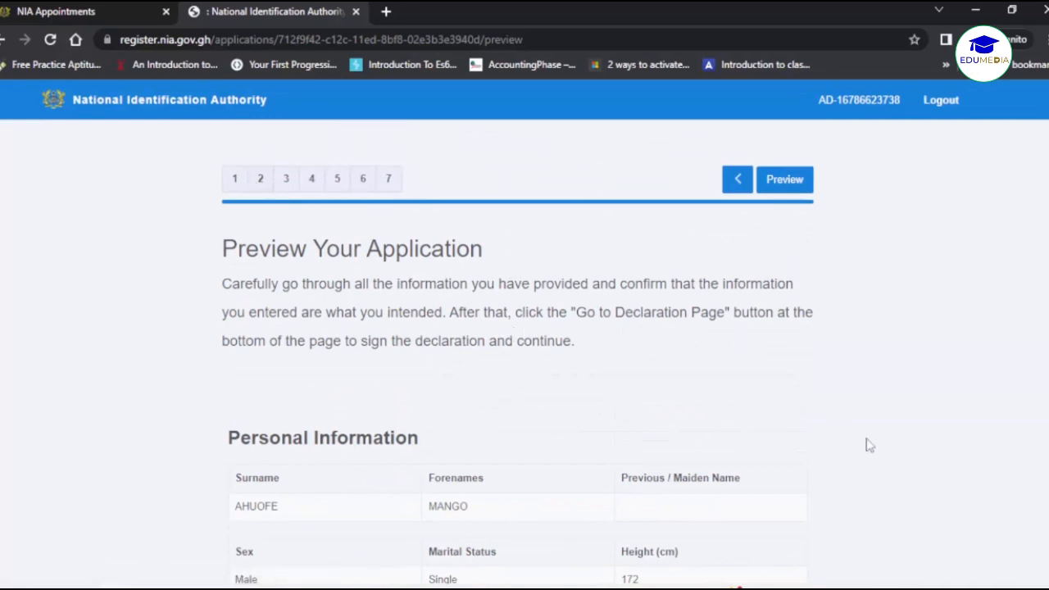
{"action": "scroll", "coordinate": [870, 445], "scroll_direction": "down", "scroll_amount": 10}
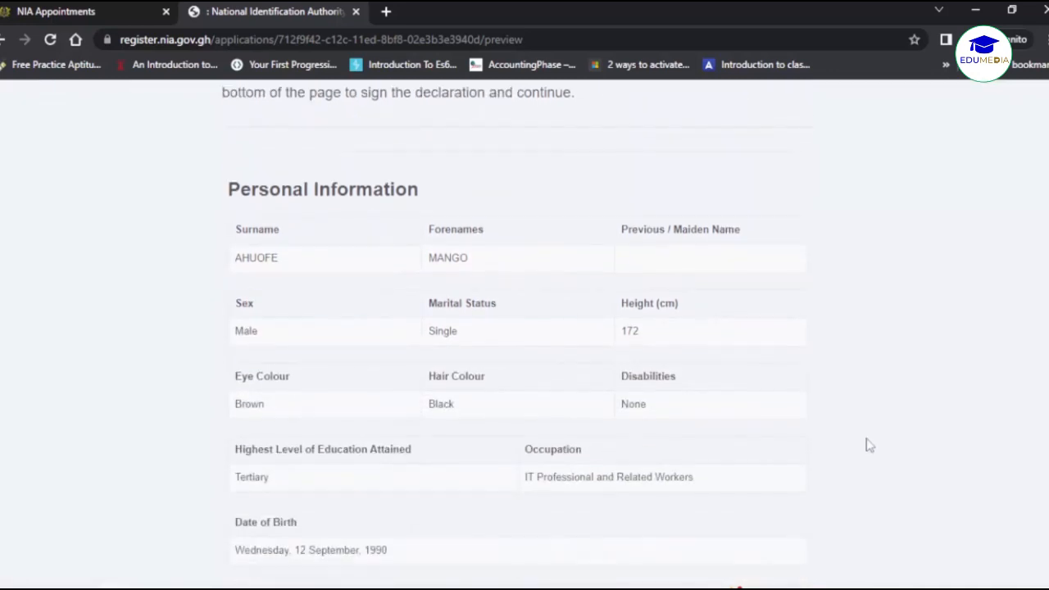
{"action": "scroll", "coordinate": [869, 445], "scroll_direction": "down", "scroll_amount": 10}
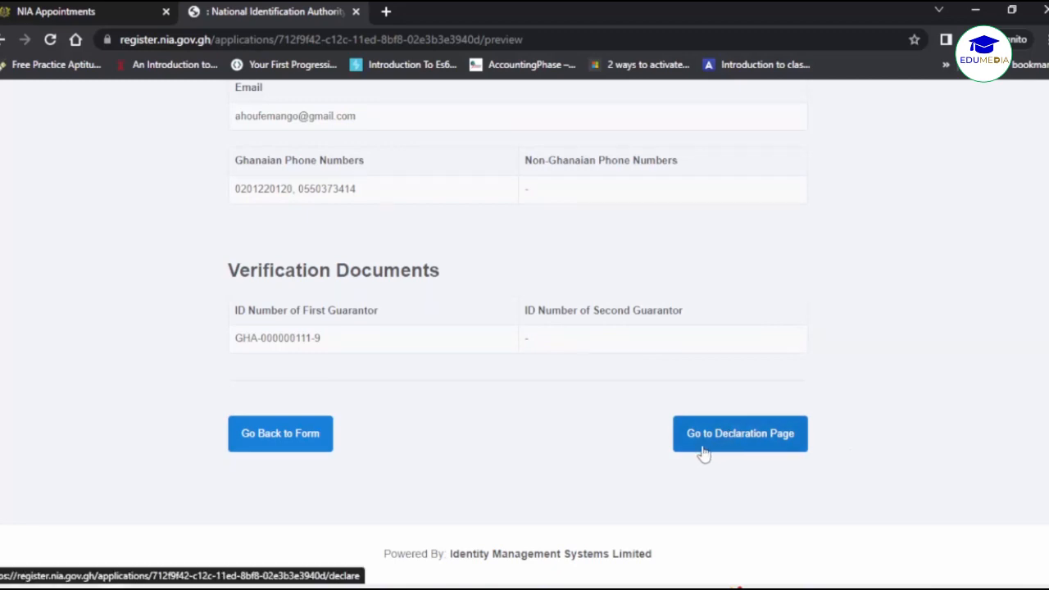
Tick 'Yes, I Declare!' on the declaration page and sign it to submit the application.
{"action": "left_click", "coordinate": [739, 436]}
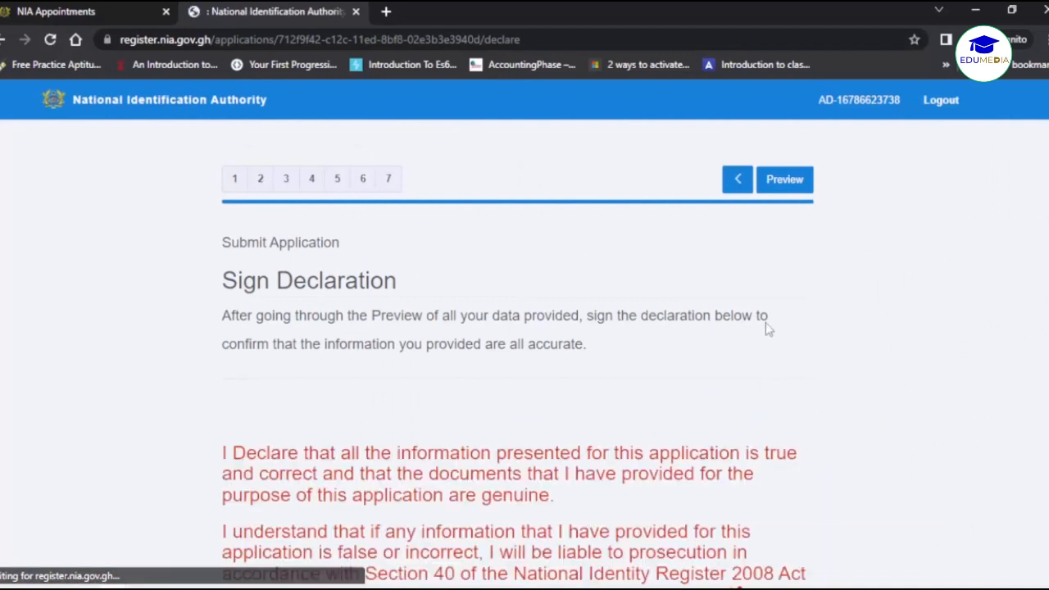
{"action": "scroll", "coordinate": [686, 342], "scroll_direction": "down", "scroll_amount": 2}
{"action": "scroll", "coordinate": [507, 302], "scroll_direction": "up", "scroll_amount": 1}
{"action": "scroll", "coordinate": [507, 302], "scroll_direction": "down", "scroll_amount": 1}
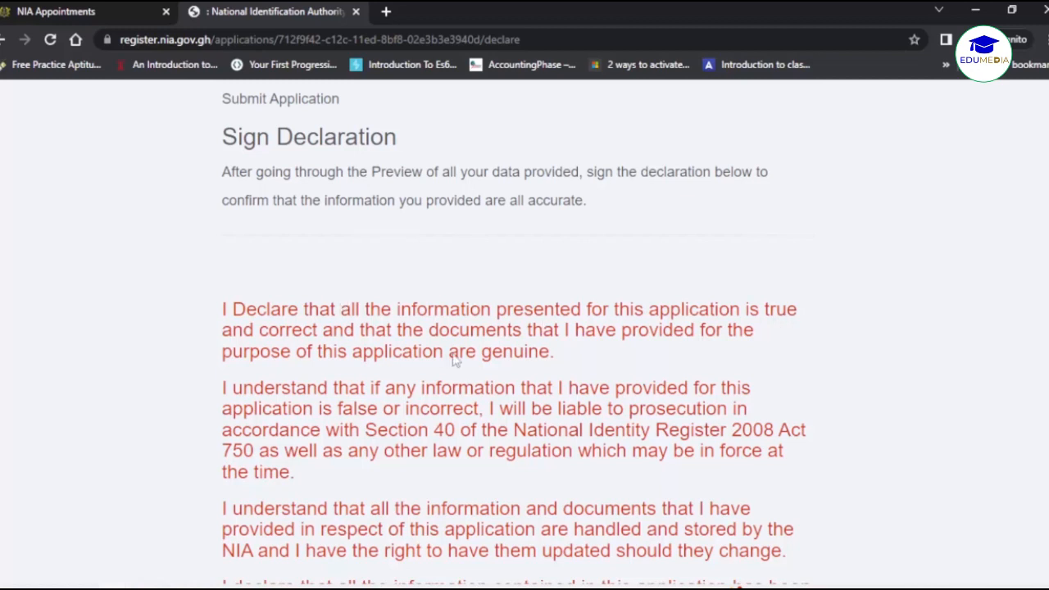
{"action": "scroll", "coordinate": [671, 352], "scroll_direction": "down", "scroll_amount": 1}
{"action": "scroll", "coordinate": [672, 353], "scroll_direction": "down", "scroll_amount": 1}
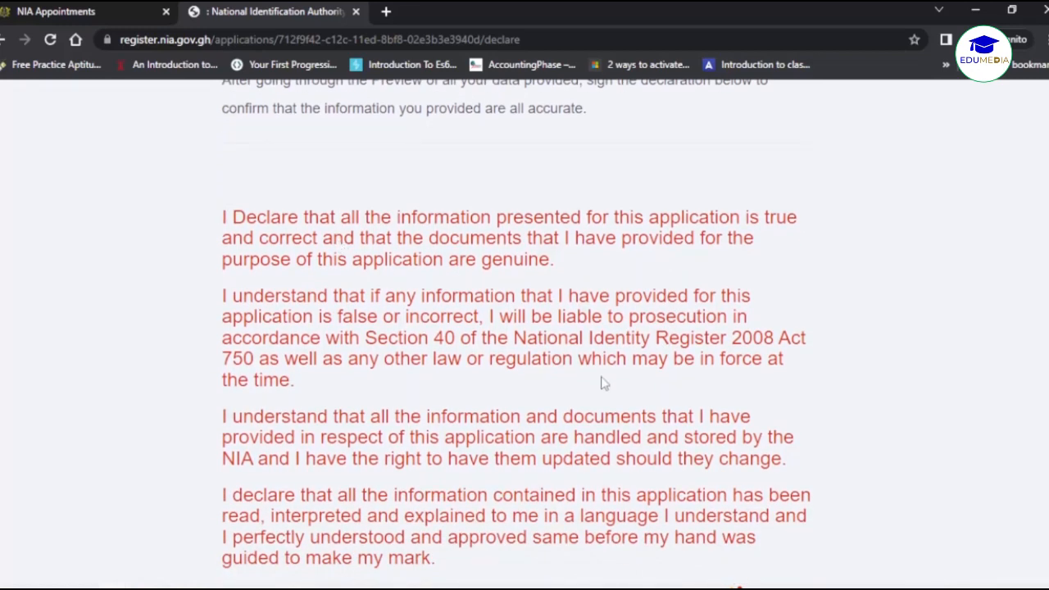
{"action": "scroll", "coordinate": [602, 382], "scroll_direction": "down", "scroll_amount": 1}
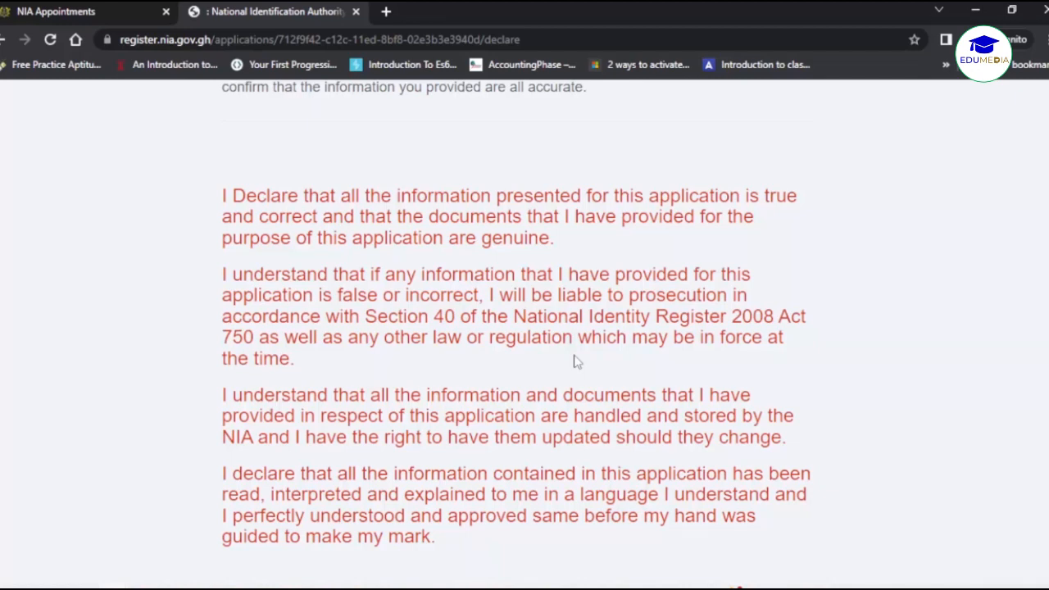
{"action": "scroll", "coordinate": [576, 361], "scroll_direction": "down", "scroll_amount": 2}
{"action": "scroll", "coordinate": [576, 361], "scroll_direction": "down", "scroll_amount": 2}
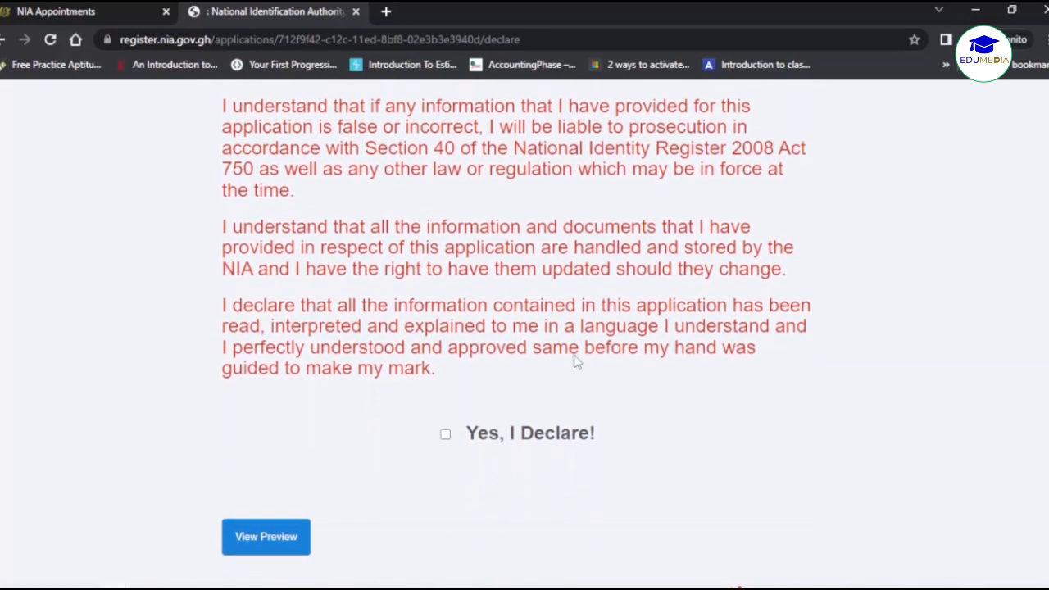
{"action": "left_click", "coordinate": [444, 438]}
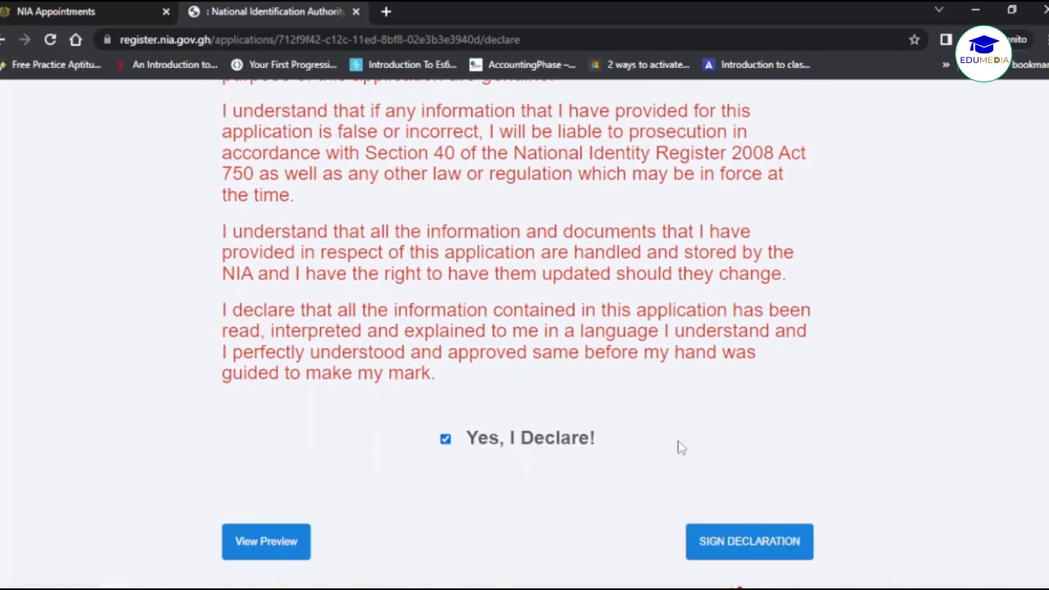
{"action": "left_click", "coordinate": [740, 549]}
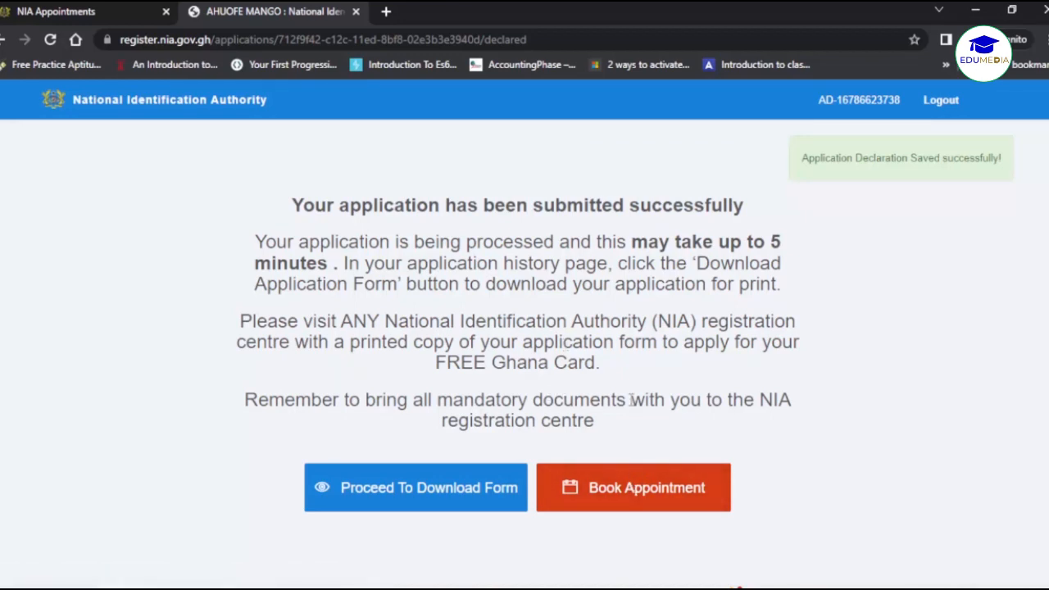
Start appointment booking and choose Premium New Registration (Ghana) as the centre type (GHS 280.00).
{"action": "left_click", "coordinate": [623, 497]}
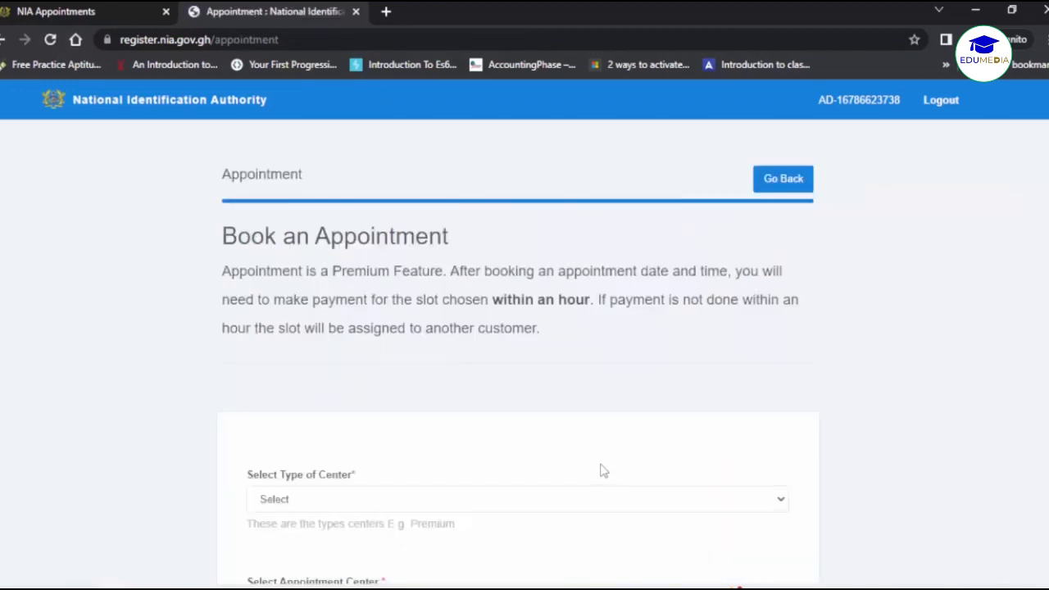
{"action": "scroll", "coordinate": [585, 419], "scroll_direction": "down", "scroll_amount": 3}
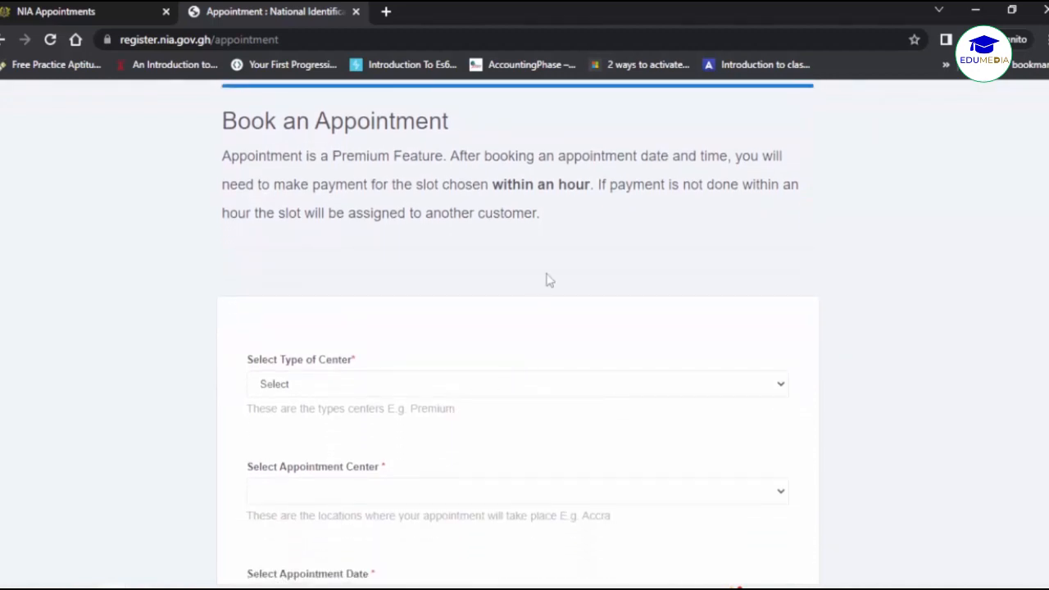
{"action": "scroll", "coordinate": [545, 279], "scroll_direction": "down", "scroll_amount": 2}
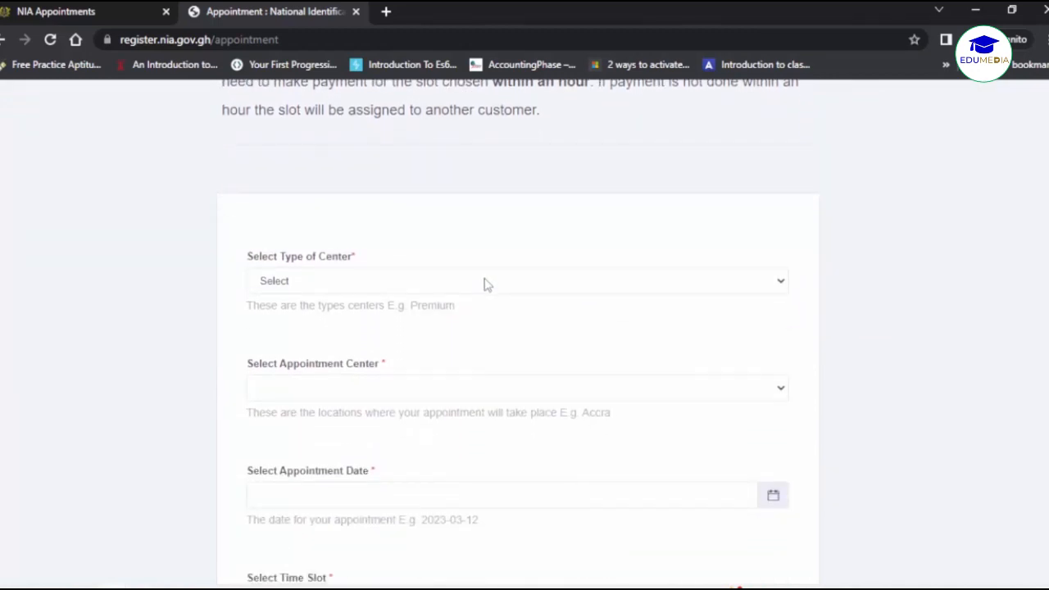
{"action": "left_click", "coordinate": [484, 281]}
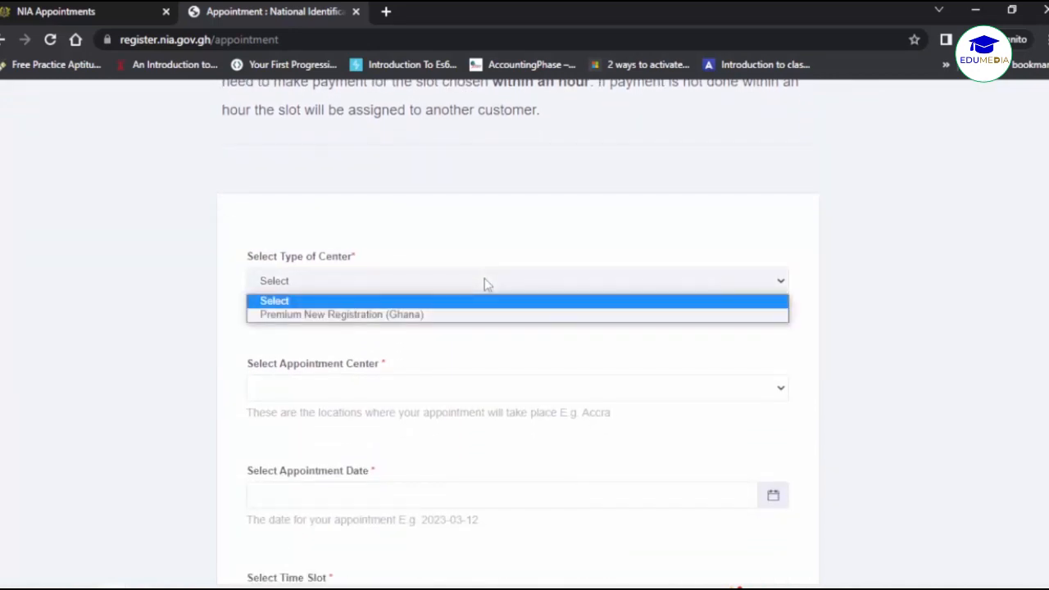
{"action": "left_click", "coordinate": [459, 318]}
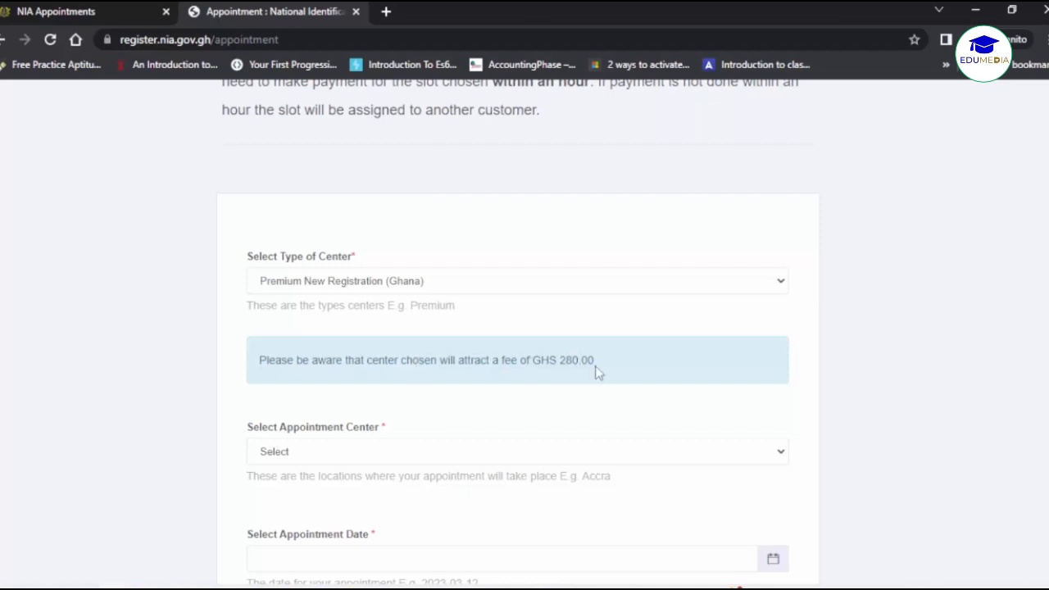
{"action": "left_click_drag", "start_coordinate": [596, 368], "coordinate": [562, 366]}
{"action": "left_click", "coordinate": [601, 366]}
Select Nia Head Quarters Accra (PN) as the appointment centre.
{"action": "scroll", "coordinate": [595, 370], "scroll_direction": "down", "scroll_amount": 1}
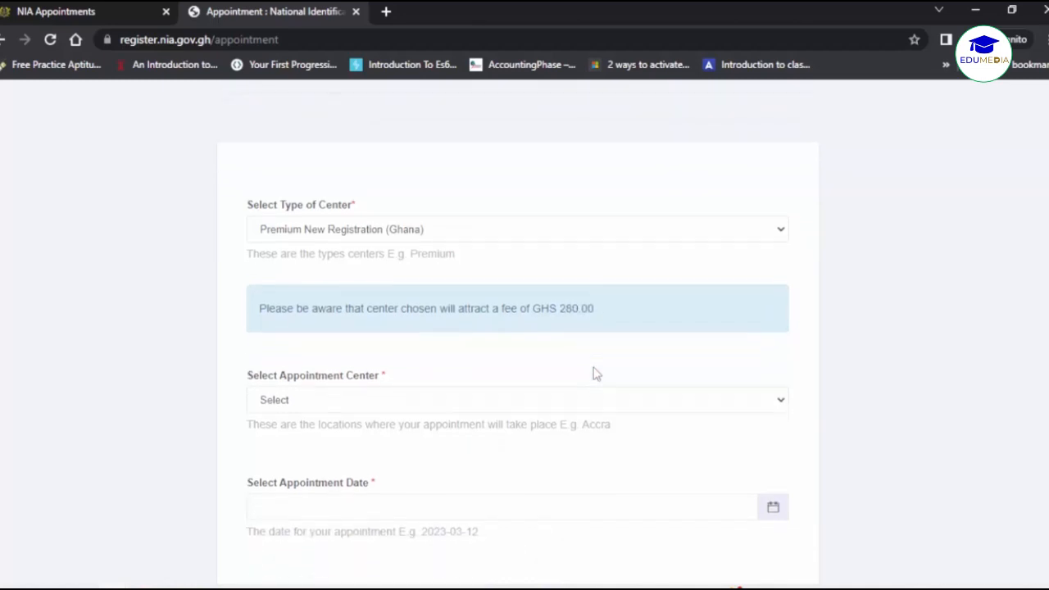
{"action": "left_click", "coordinate": [546, 385]}
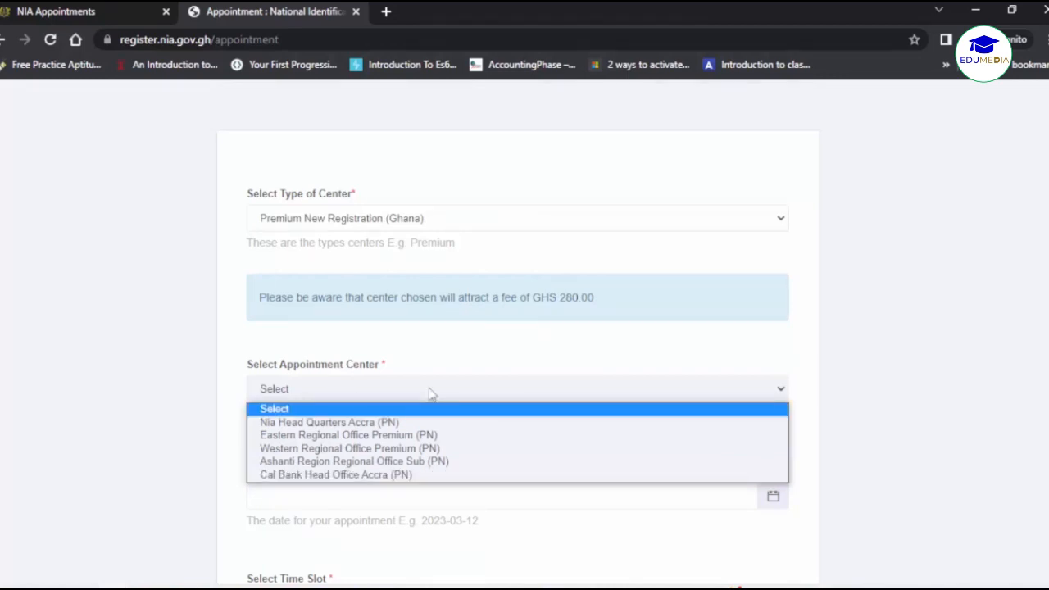
{"action": "left_click", "coordinate": [450, 426]}
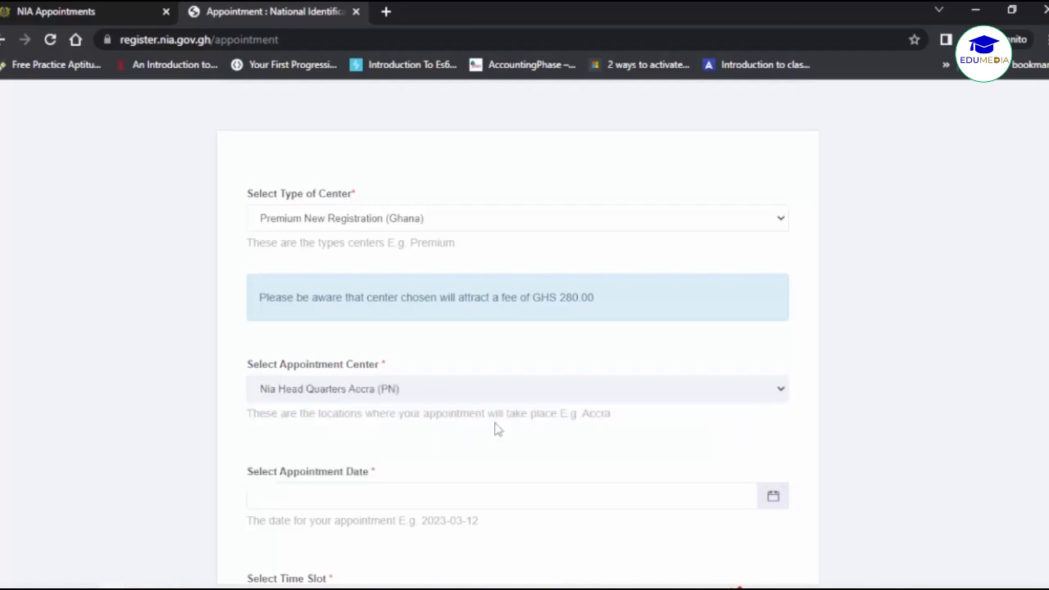
{"action": "scroll", "coordinate": [497, 426], "scroll_direction": "down", "scroll_amount": 1}
{"action": "scroll", "coordinate": [497, 429], "scroll_direction": "down", "scroll_amount": 1}
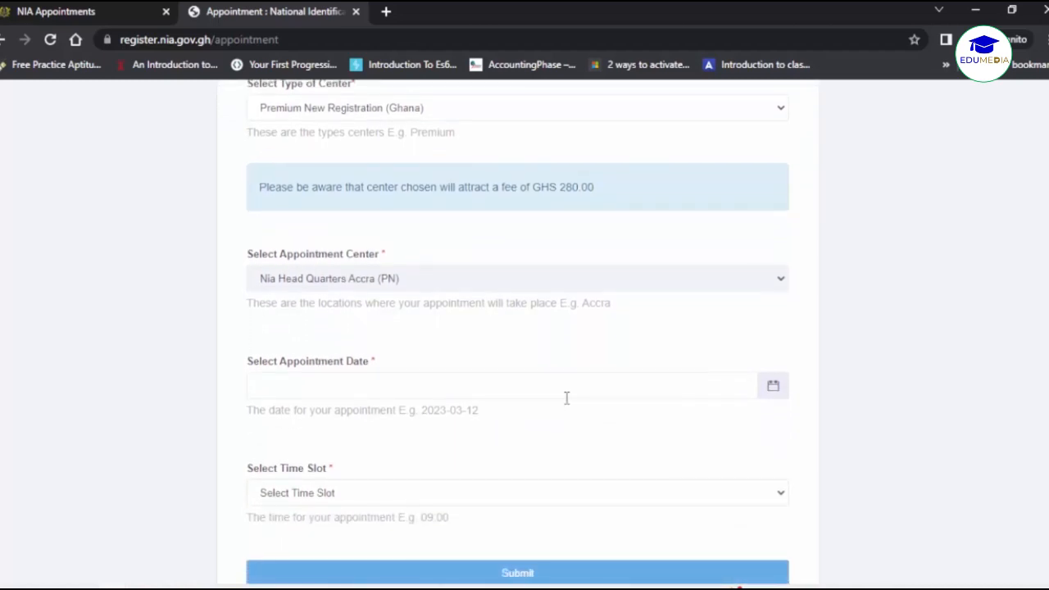
Choose 23 March 2023 as the appointment date and the 09:00 time slot.
{"action": "left_click", "coordinate": [774, 390]}
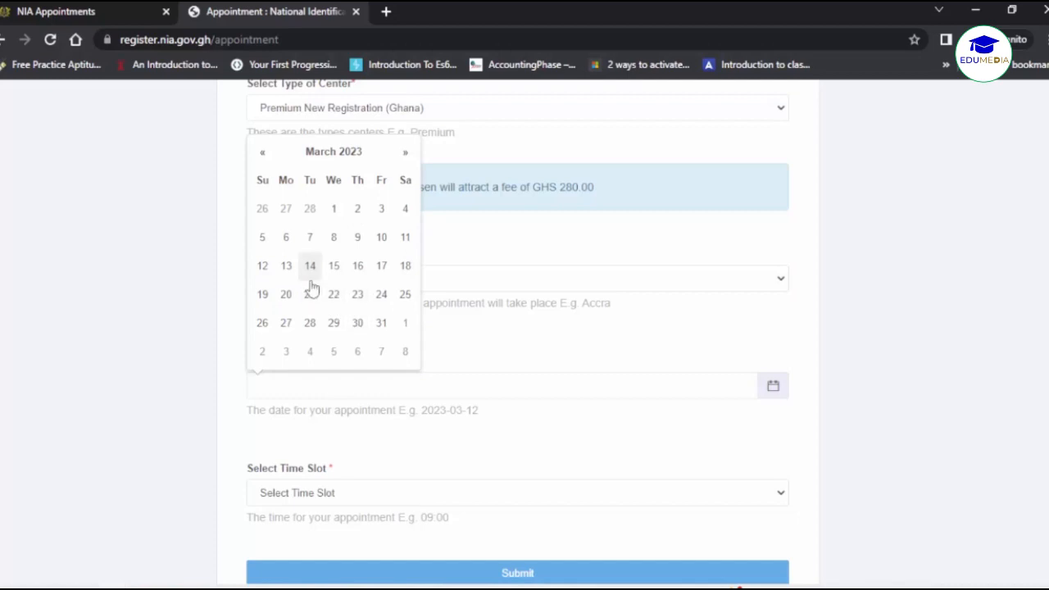
{"action": "left_click", "coordinate": [356, 297]}
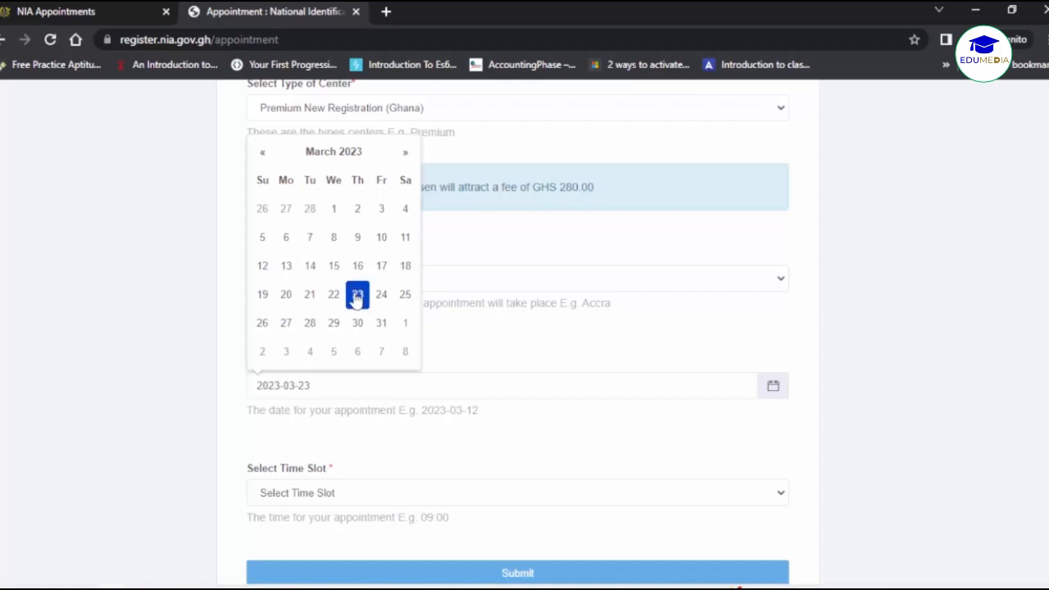
{"action": "left_click", "coordinate": [418, 410]}
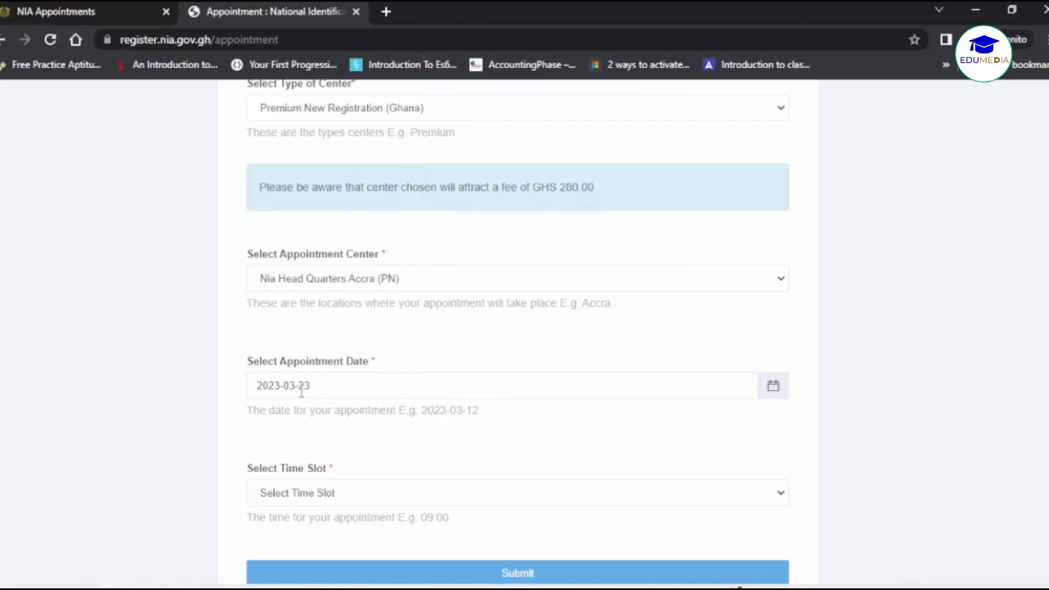
{"action": "scroll", "coordinate": [412, 430], "scroll_direction": "down", "scroll_amount": 1}
{"action": "left_click", "coordinate": [412, 420]}
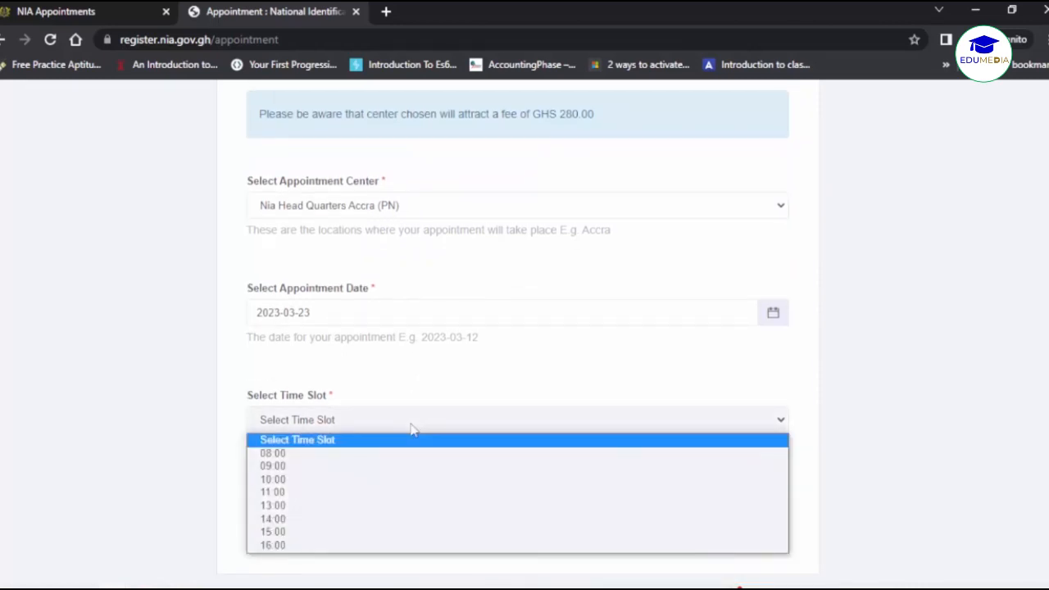
{"action": "left_click", "coordinate": [384, 471]}
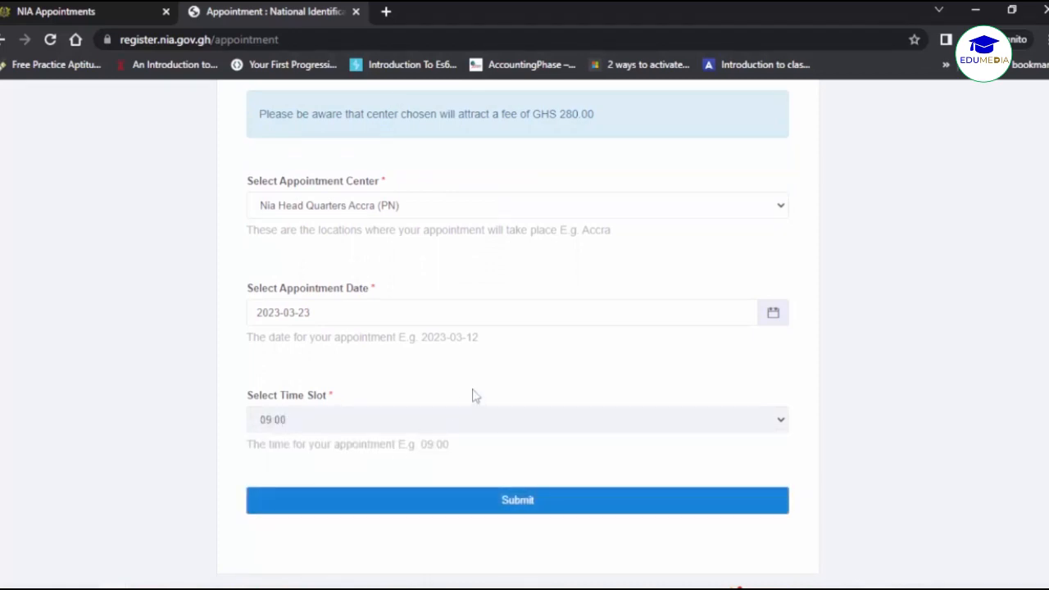
{"action": "scroll", "coordinate": [472, 396], "scroll_direction": "down", "scroll_amount": 1}
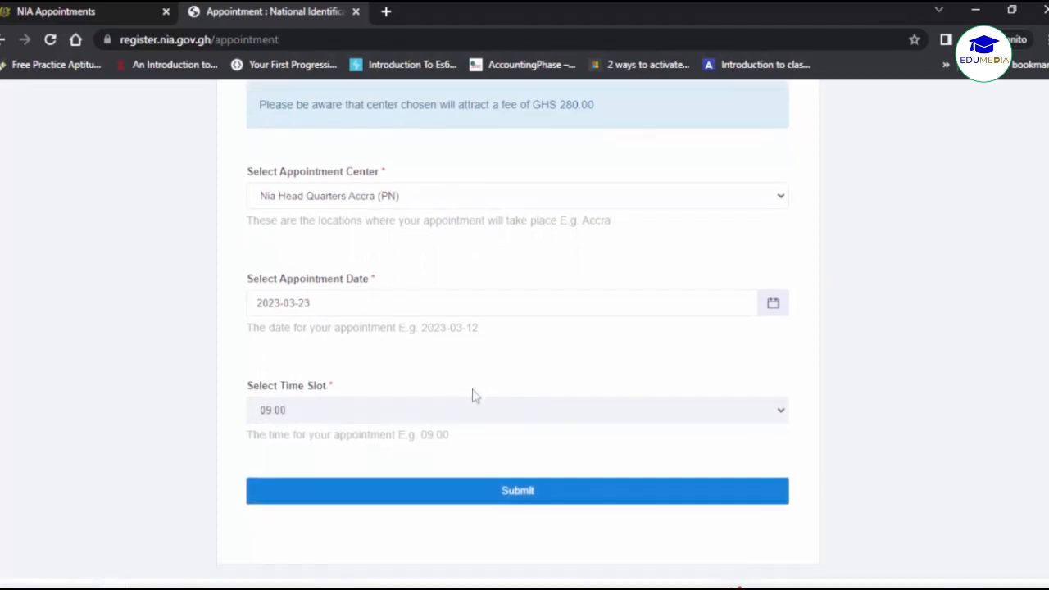
{"action": "scroll", "coordinate": [640, 463], "scroll_direction": "down", "scroll_amount": 1}
{"action": "scroll", "coordinate": [640, 463], "scroll_direction": "up", "scroll_amount": 3}
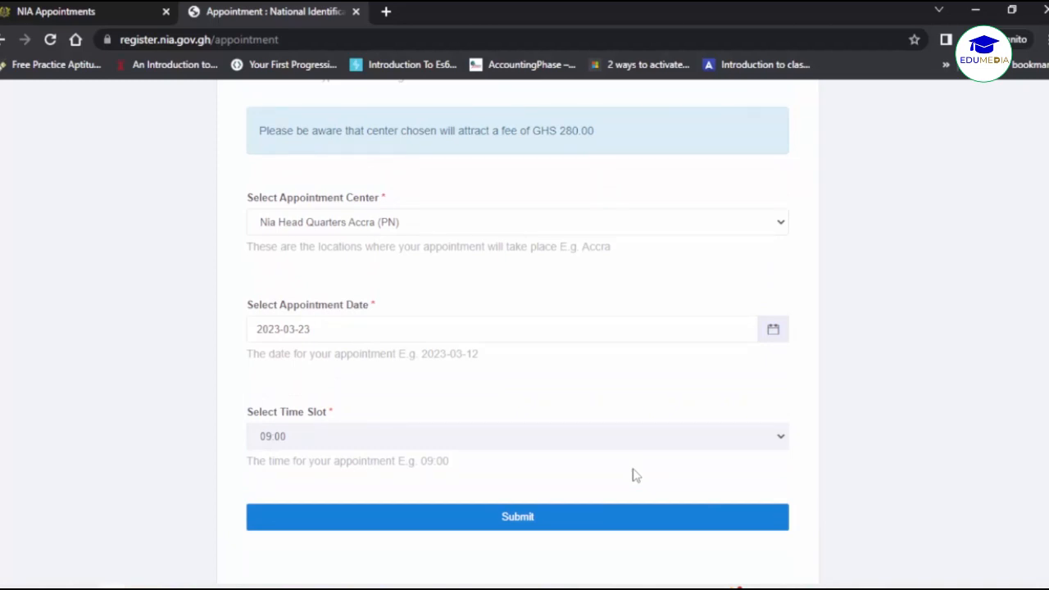
{"action": "left_click", "coordinate": [519, 520]}
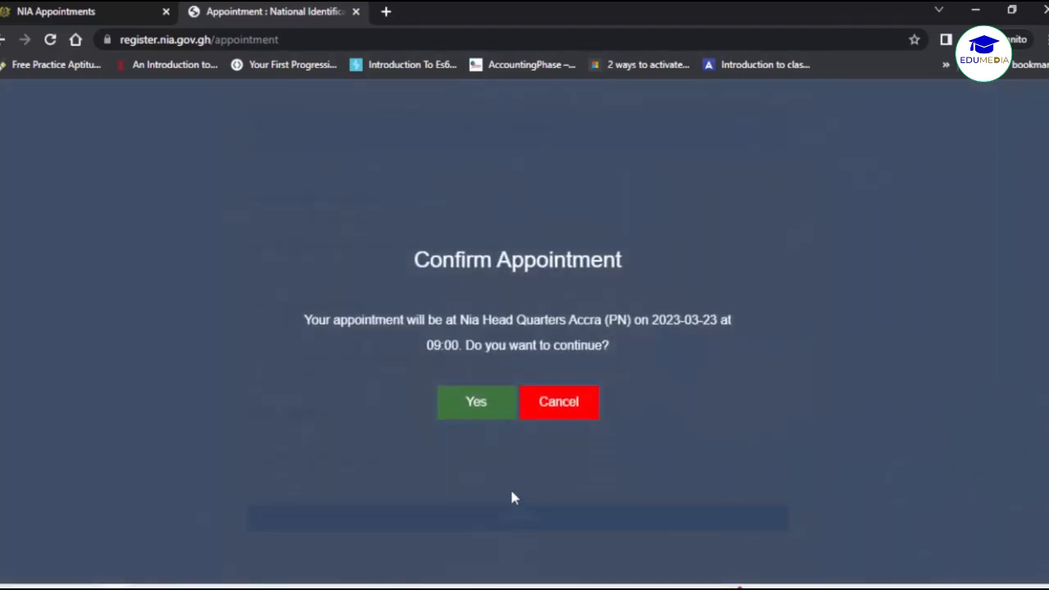
{"action": "left_click", "coordinate": [470, 409]}
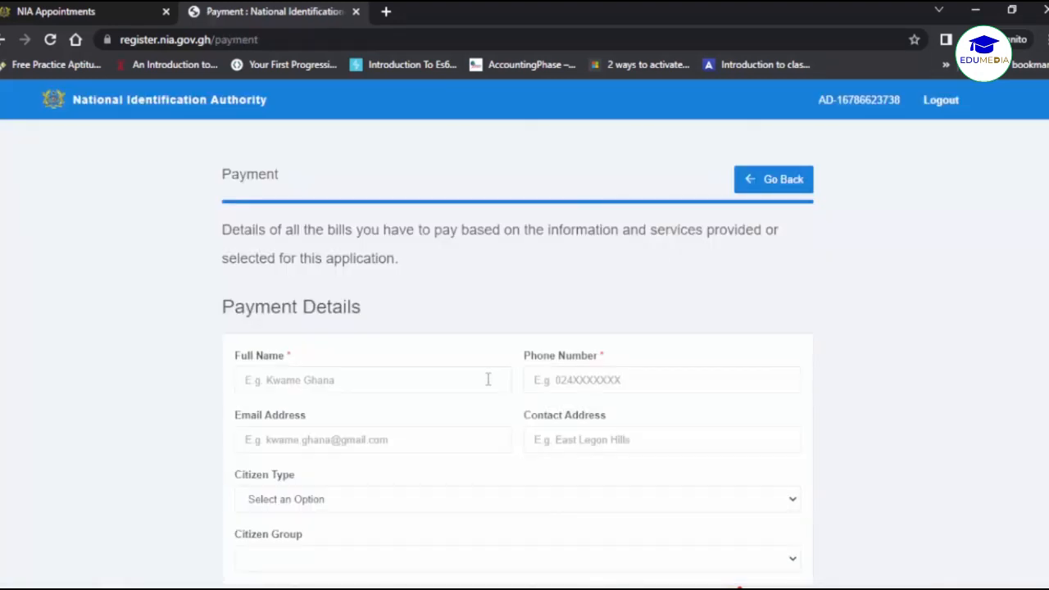
{"action": "scroll", "coordinate": [446, 320], "scroll_direction": "down", "scroll_amount": 1}
{"action": "scroll", "coordinate": [446, 321], "scroll_direction": "down", "scroll_amount": 1}
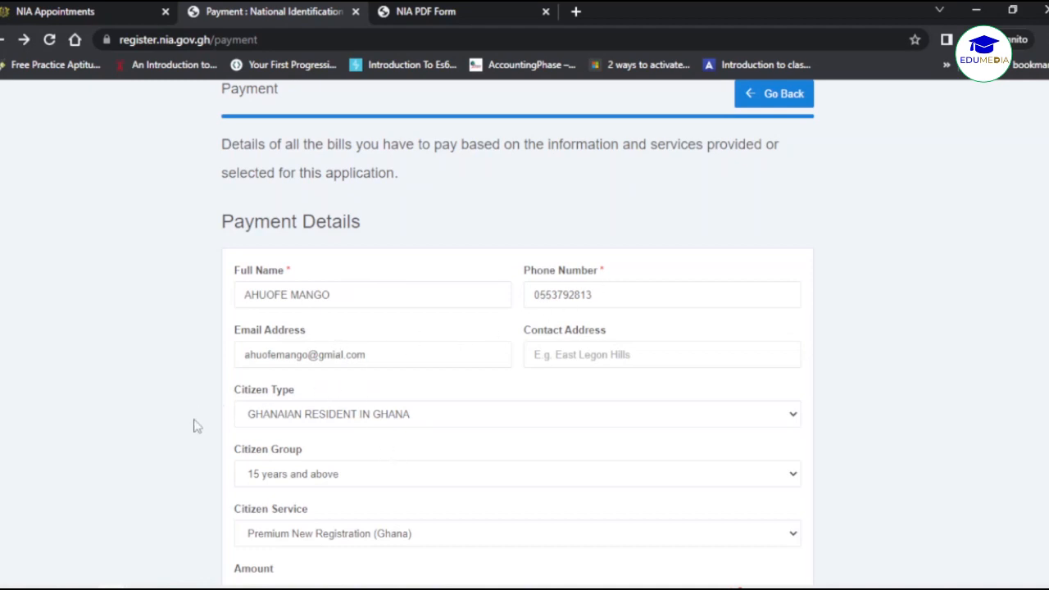
{"action": "scroll", "coordinate": [192, 442], "scroll_direction": "down", "scroll_amount": 1}
{"action": "scroll", "coordinate": [191, 443], "scroll_direction": "down", "scroll_amount": 1}
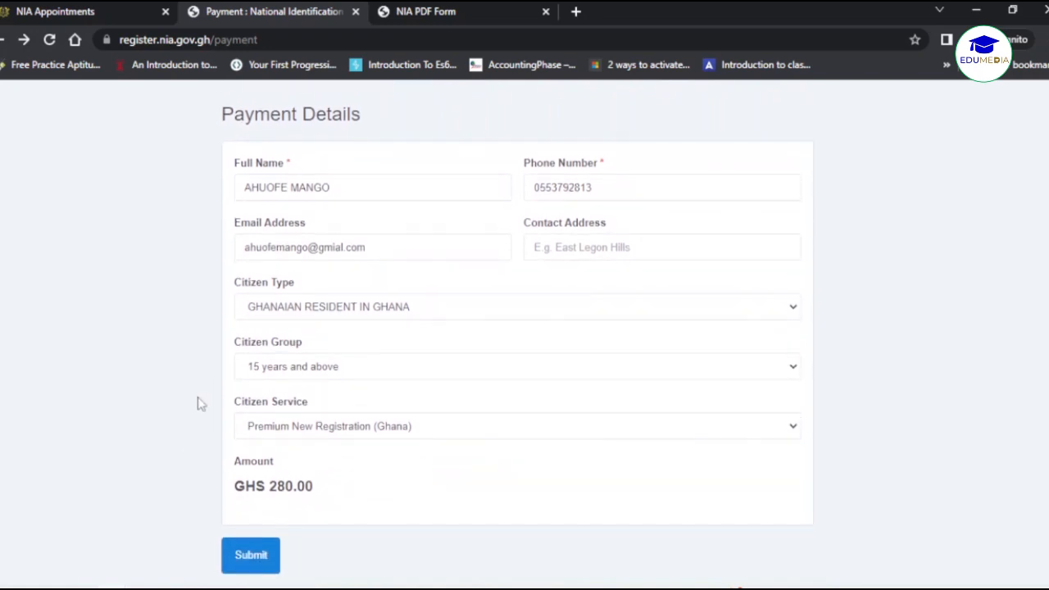
Submit the payment details and continue to CalBank CalPay, checking the 280.00 amount.
{"action": "left_click", "coordinate": [246, 553]}
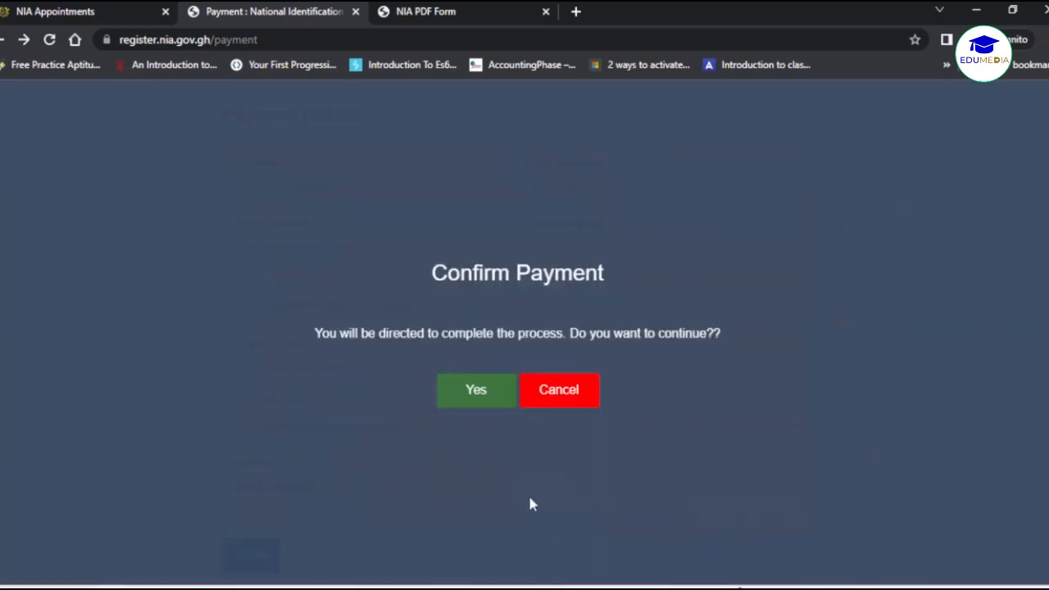
{"action": "left_click", "coordinate": [483, 400]}
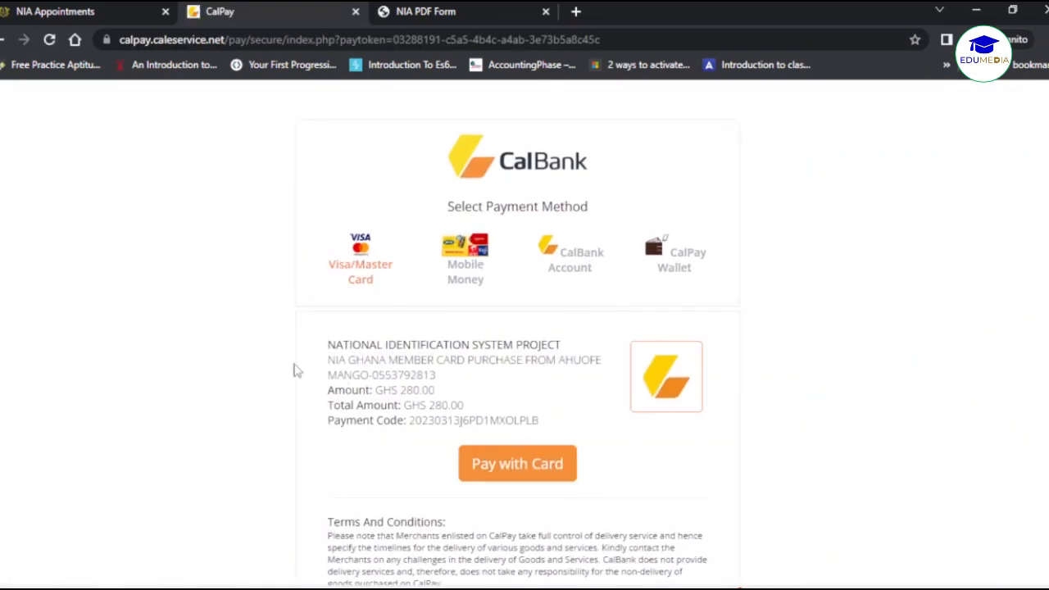
{"action": "scroll", "coordinate": [297, 371], "scroll_direction": "down", "scroll_amount": 1}
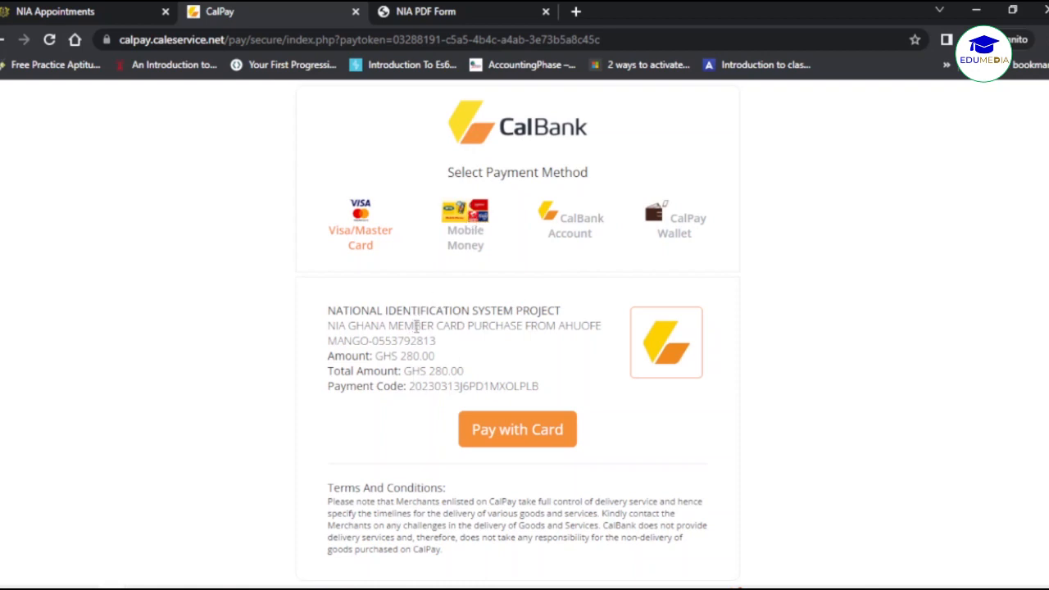
{"action": "left_click_drag", "start_coordinate": [401, 355], "coordinate": [513, 385]}
{"action": "left_click", "coordinate": [435, 354]}
{"action": "left_click", "coordinate": [513, 384]}
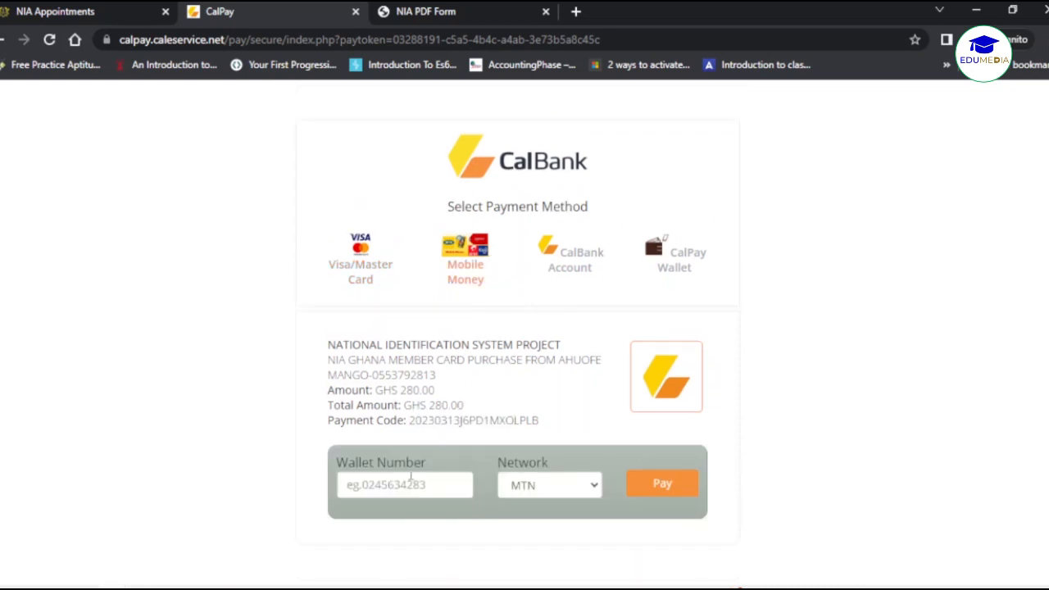
Pay by MTN Mobile Money using the pasted wallet number.
{"action": "left_click", "coordinate": [411, 478]}
{"action": "key", "text": "ctrl+v"}
{"action": "key", "text": "Tab"}
{"action": "left_click", "coordinate": [671, 485]}
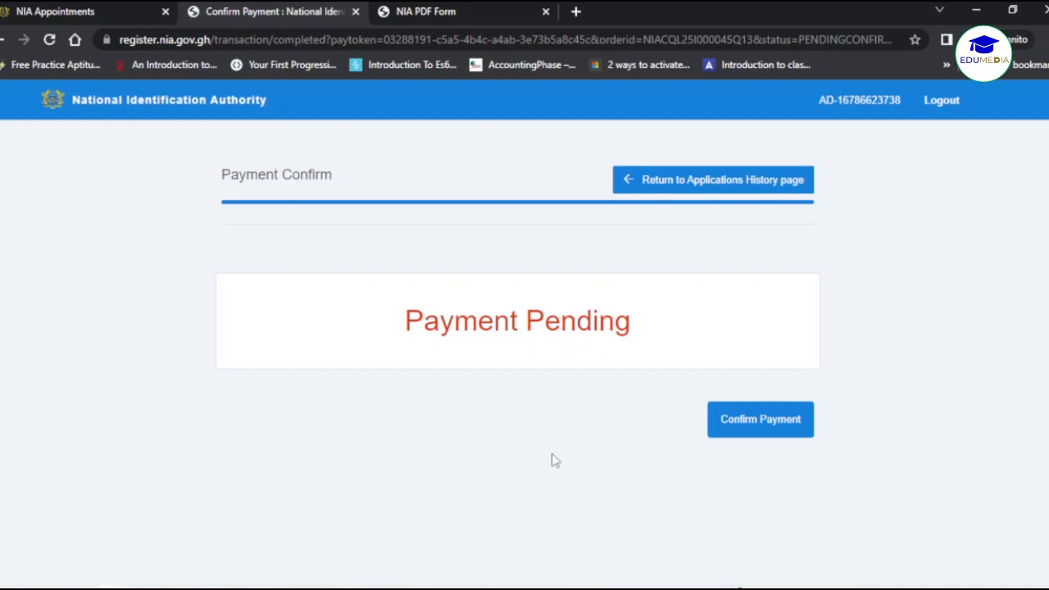
Return to the Welcome page with the Declared and Submitted application, closing the NIA PDF Form tab.
{"action": "left_click", "coordinate": [715, 185]}
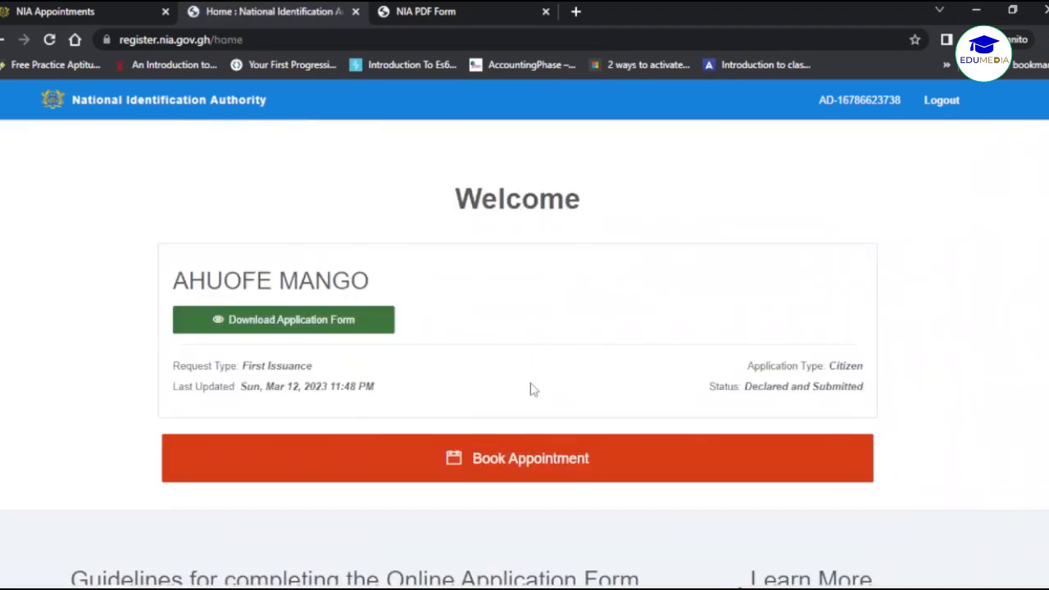
{"action": "left_click", "coordinate": [545, 11]}
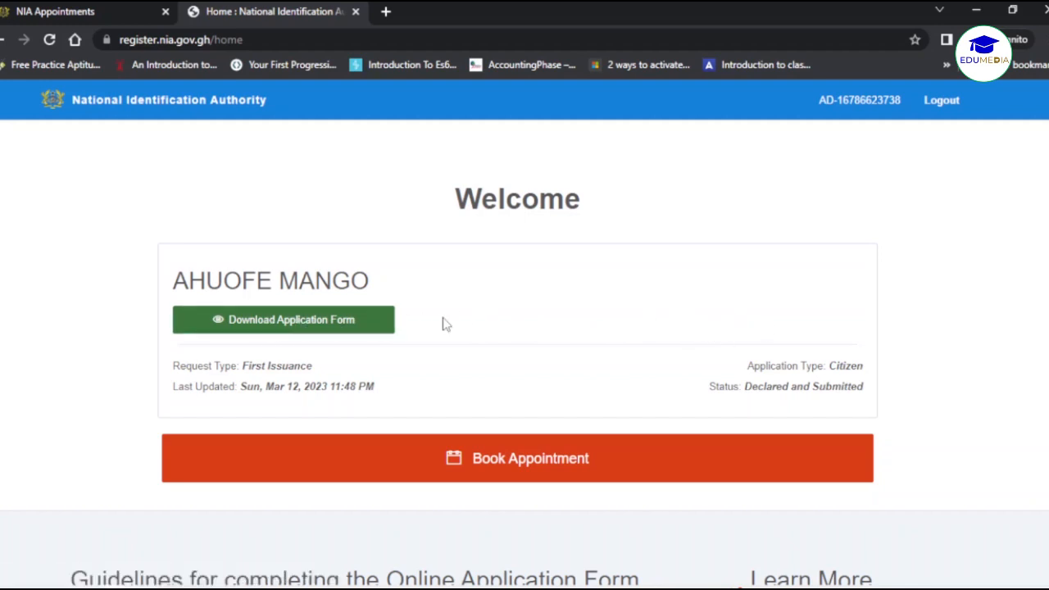
Review all four pages of the downloaded application form PDF, through the barcode transfer sheet, then go back to the Home tab.
{"action": "left_click", "coordinate": [288, 324]}
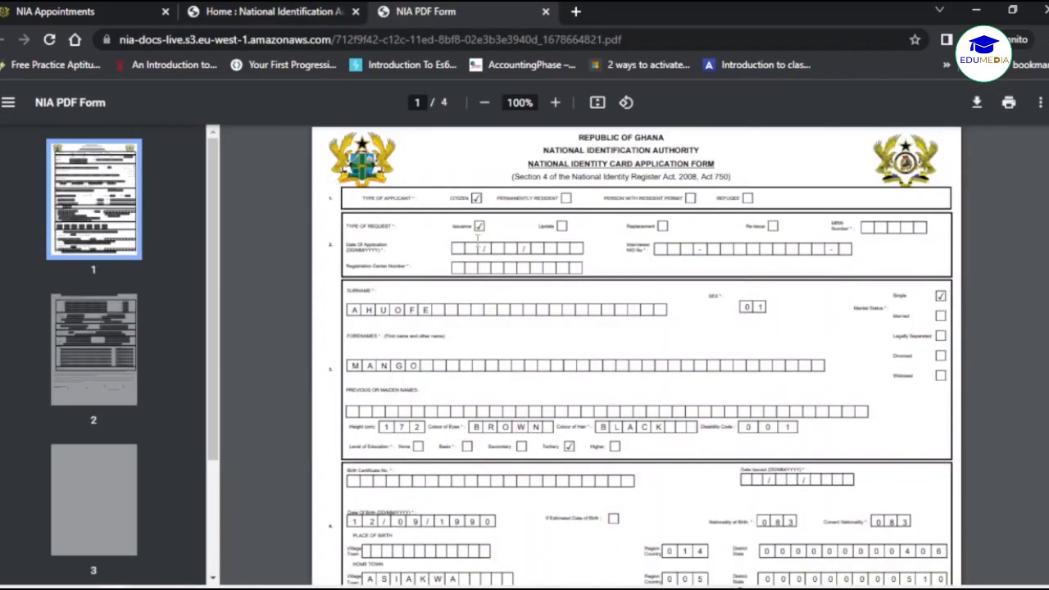
{"action": "scroll", "coordinate": [493, 245], "scroll_direction": "down", "scroll_amount": 3}
{"action": "scroll", "coordinate": [493, 245], "scroll_direction": "down", "scroll_amount": 3}
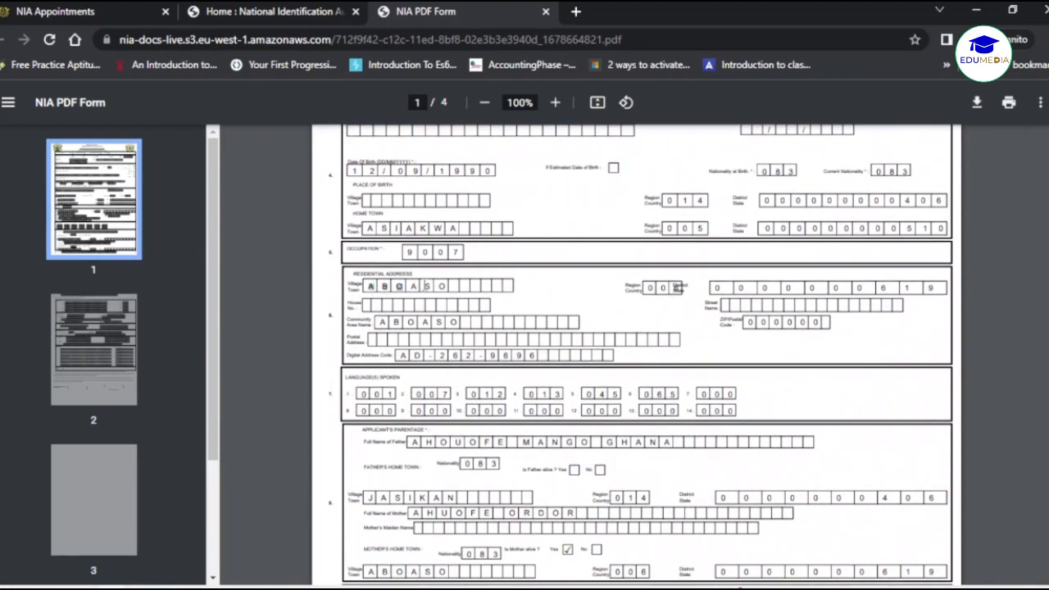
{"action": "scroll", "coordinate": [415, 366], "scroll_direction": "down", "scroll_amount": 3}
{"action": "scroll", "coordinate": [414, 365], "scroll_direction": "down", "scroll_amount": 15}
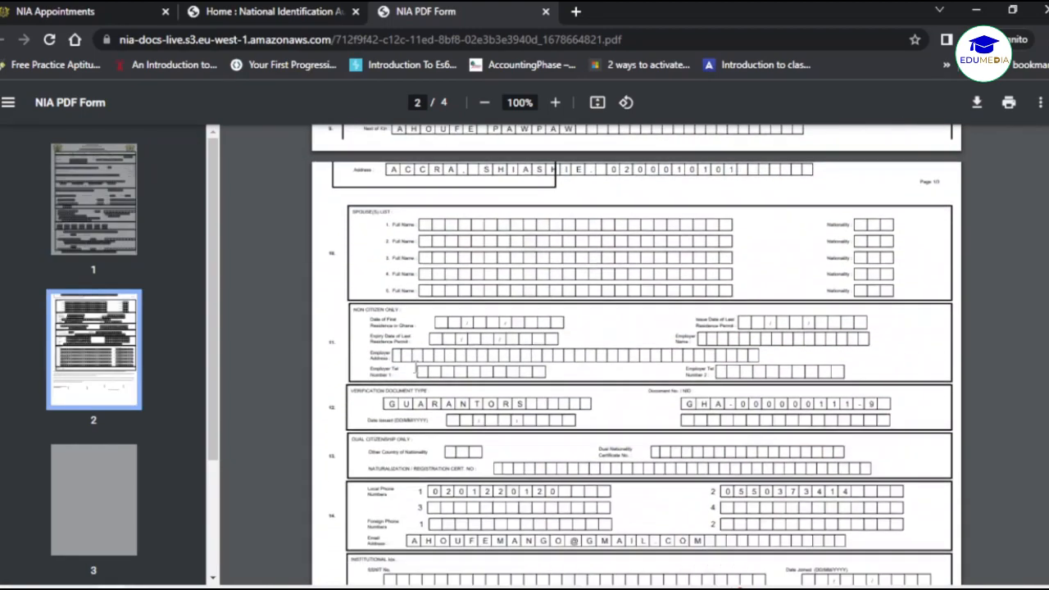
{"action": "scroll", "coordinate": [416, 367], "scroll_direction": "down", "scroll_amount": 20}
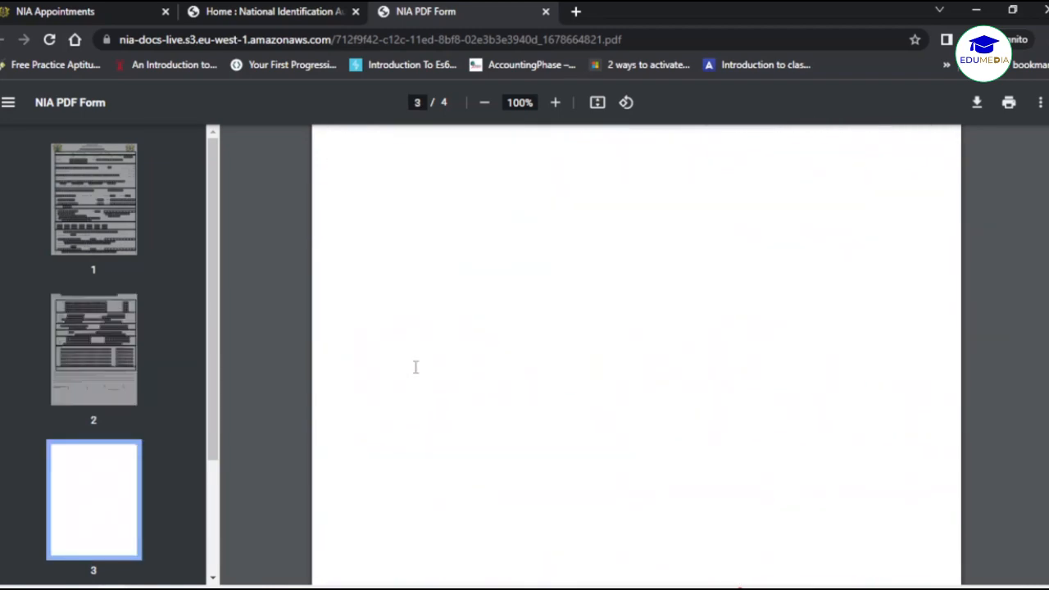
{"action": "scroll", "coordinate": [636, 355], "scroll_direction": "up", "scroll_amount": 1}
{"action": "scroll", "coordinate": [636, 355], "scroll_direction": "down", "scroll_amount": 3}
{"action": "scroll", "coordinate": [562, 310], "scroll_direction": "down", "scroll_amount": 2}
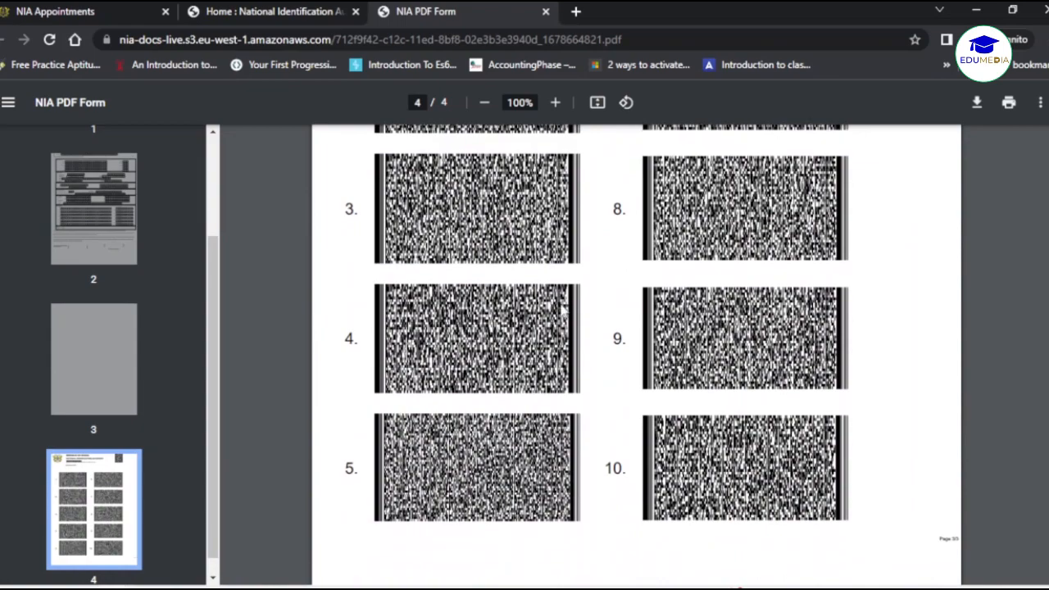
{"action": "scroll", "coordinate": [562, 310], "scroll_direction": "up", "scroll_amount": 8}
{"action": "scroll", "coordinate": [562, 310], "scroll_direction": "up", "scroll_amount": 20}
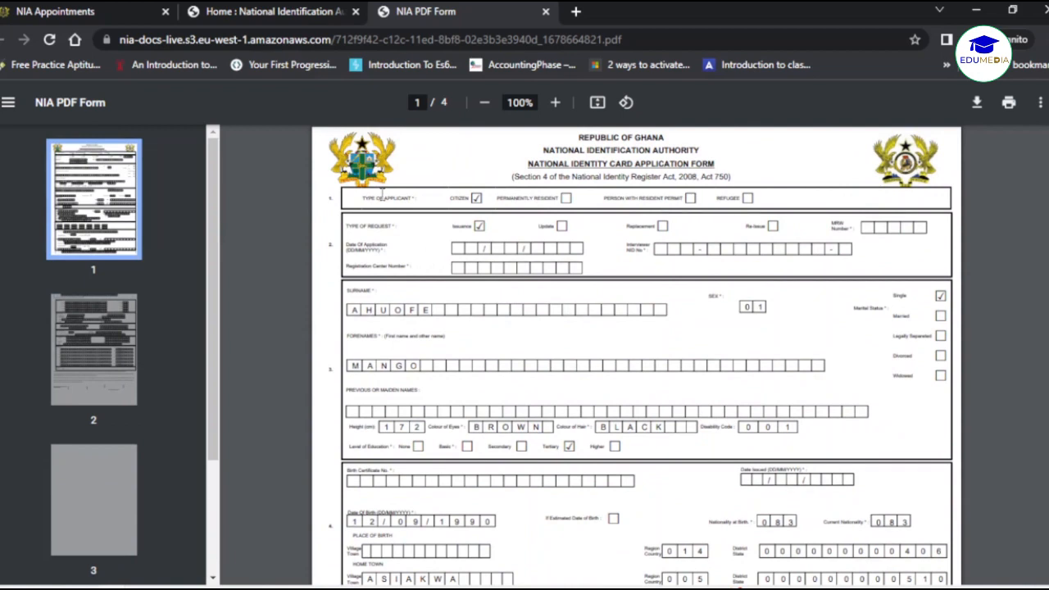
{"action": "left_click", "coordinate": [299, 11]}
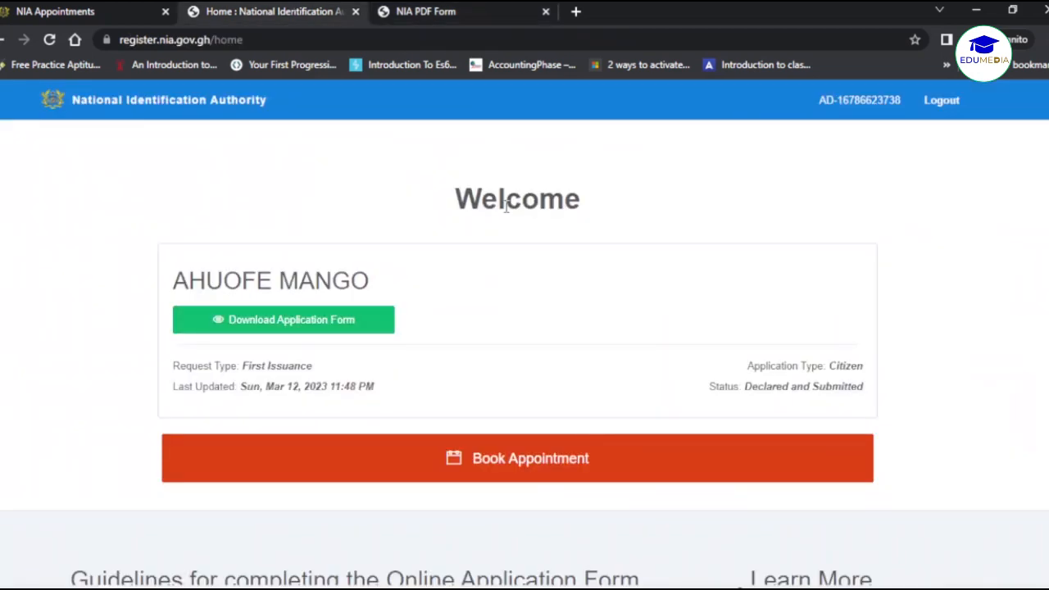